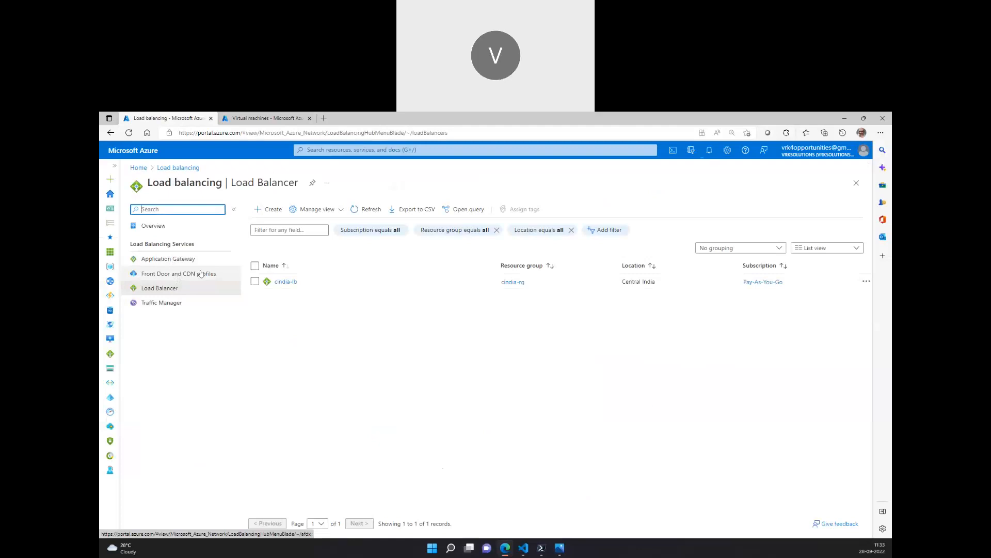
Start creating a load balancer in resource group cindia-rg and name it lb-cindia
{"action": "left_click", "coordinate": [157, 291]}
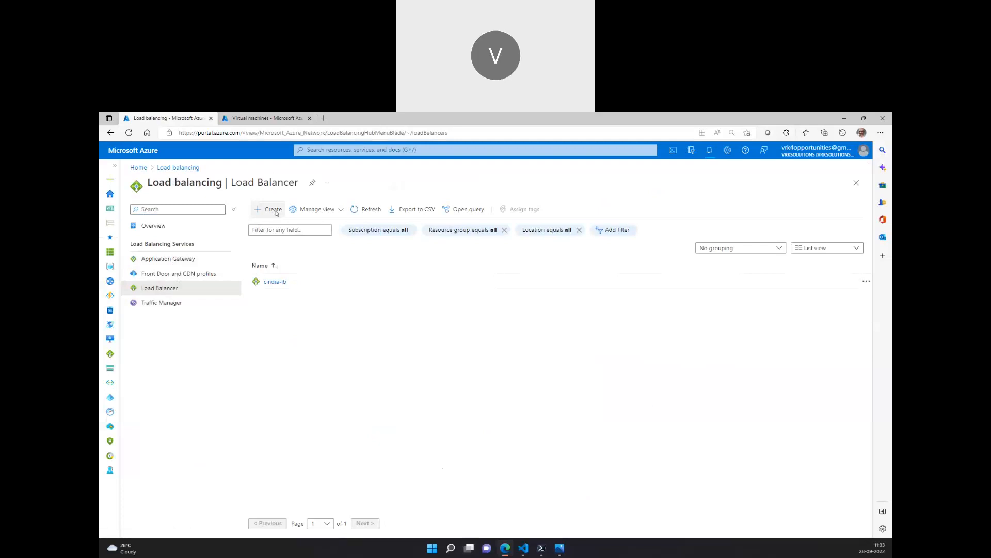
{"action": "left_click", "coordinate": [273, 209]}
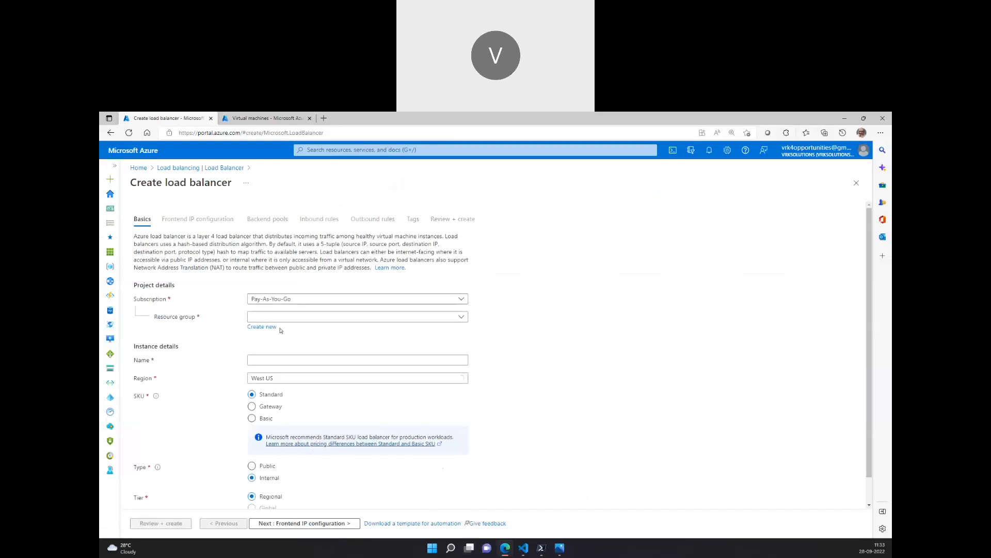
{"action": "left_click", "coordinate": [282, 317]}
{"action": "left_click", "coordinate": [275, 348]}
{"action": "left_click", "coordinate": [269, 360]}
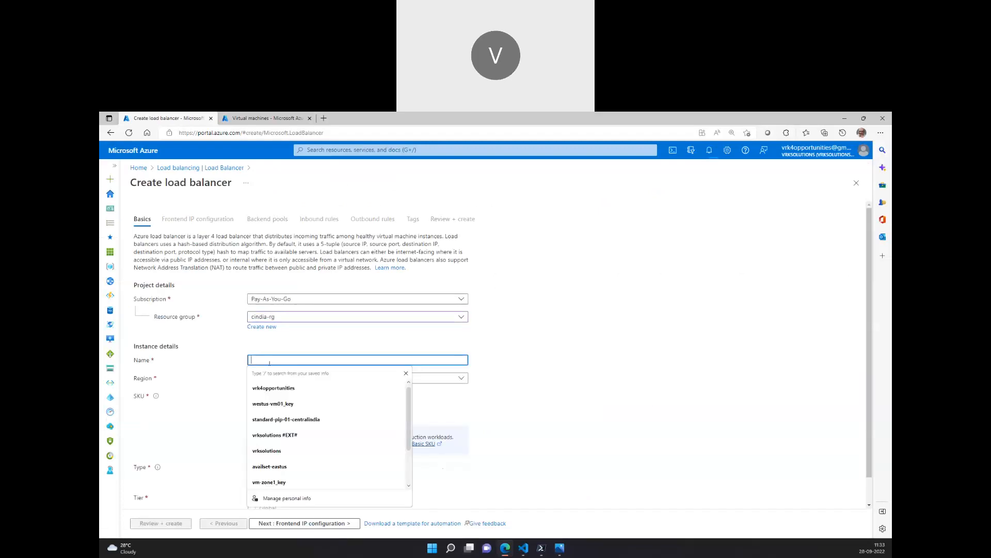
{"action": "type", "text": "lb-cindia"}
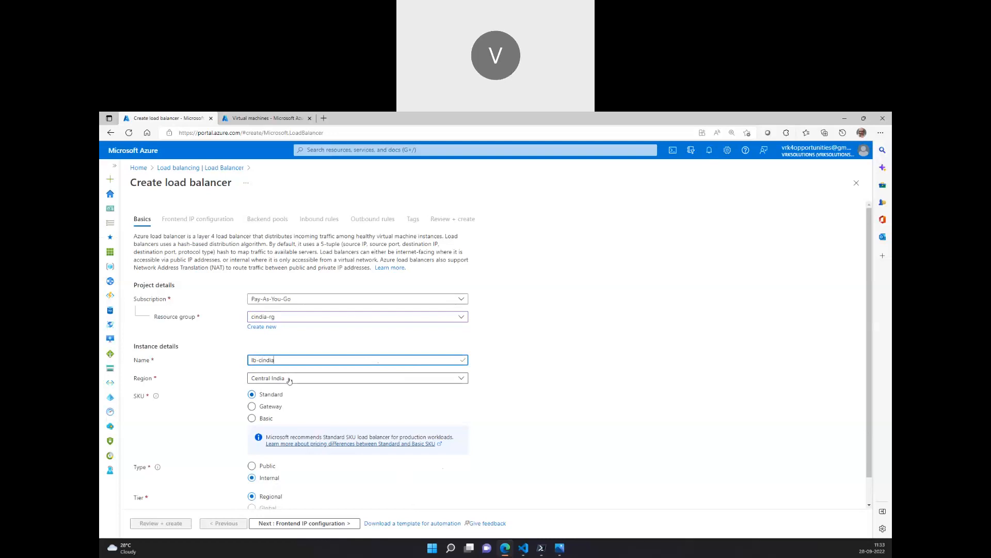
Set the load balancer's SKU to Basic and its type to Public
{"action": "left_click", "coordinate": [257, 418]}
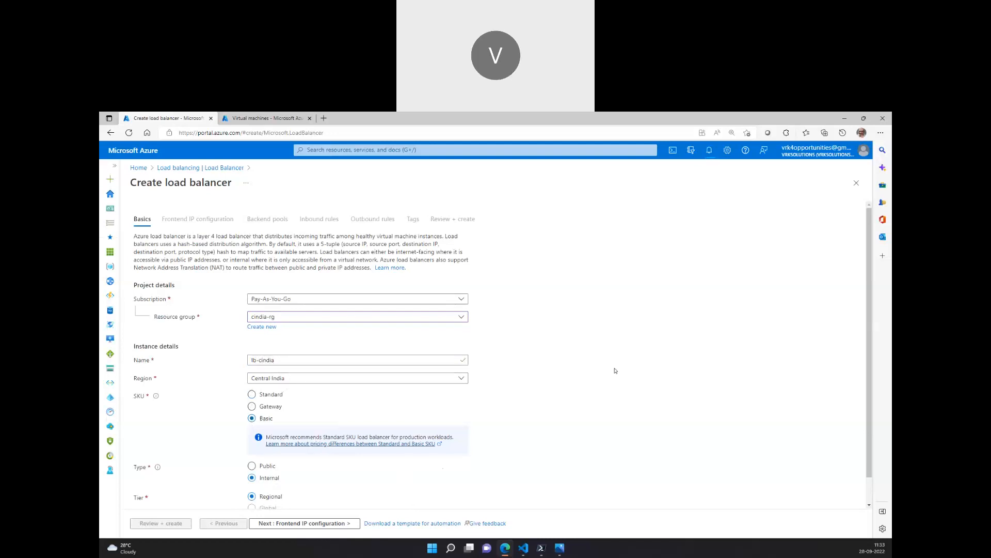
{"action": "scroll", "coordinate": [508, 372], "scroll_direction": "down", "scroll_amount": 2}
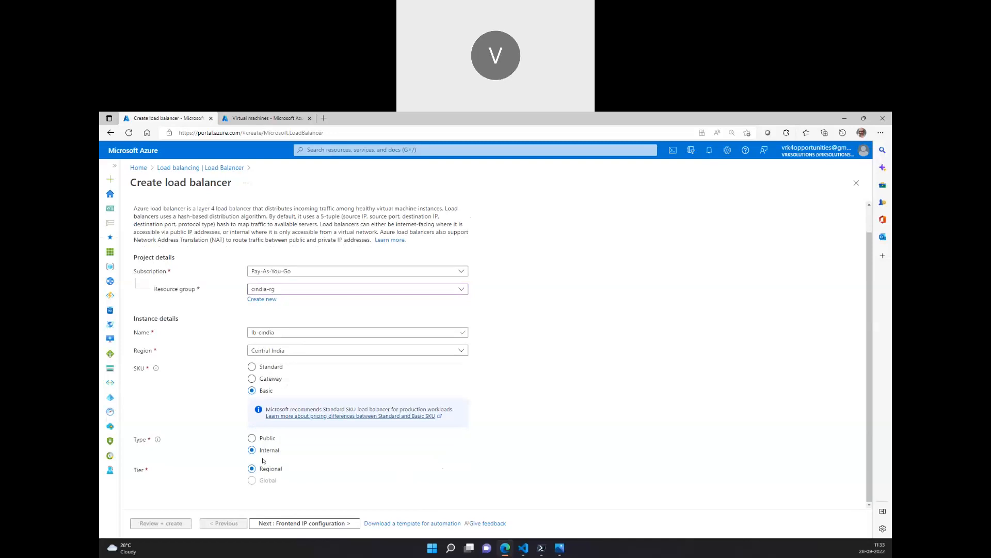
{"action": "left_click", "coordinate": [260, 439]}
{"action": "left_click", "coordinate": [296, 523]}
{"action": "left_click", "coordinate": [212, 525]}
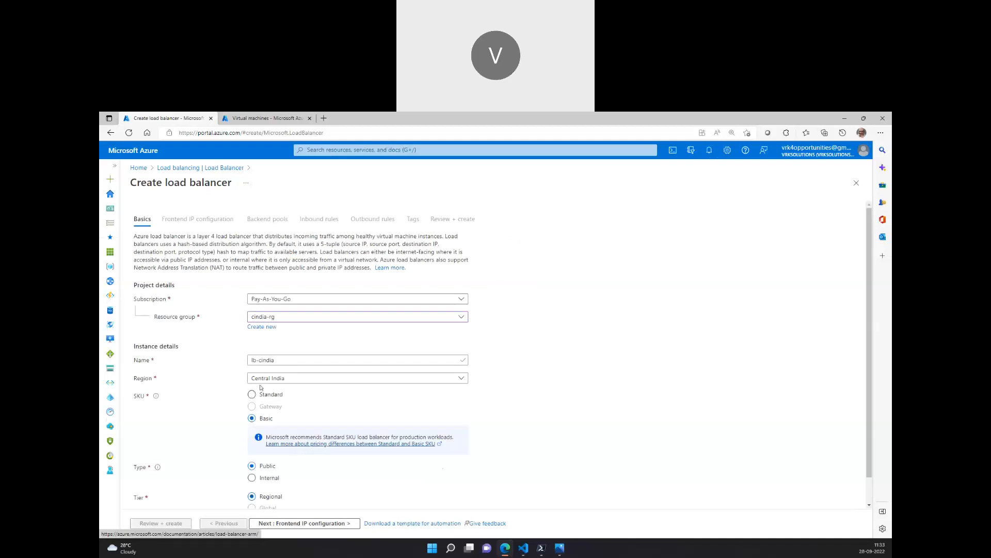
Open the Standard and Basic SKU comparison and examine the backend pool sizes alongside the load balancer diagram
{"action": "left_click", "coordinate": [298, 443]}
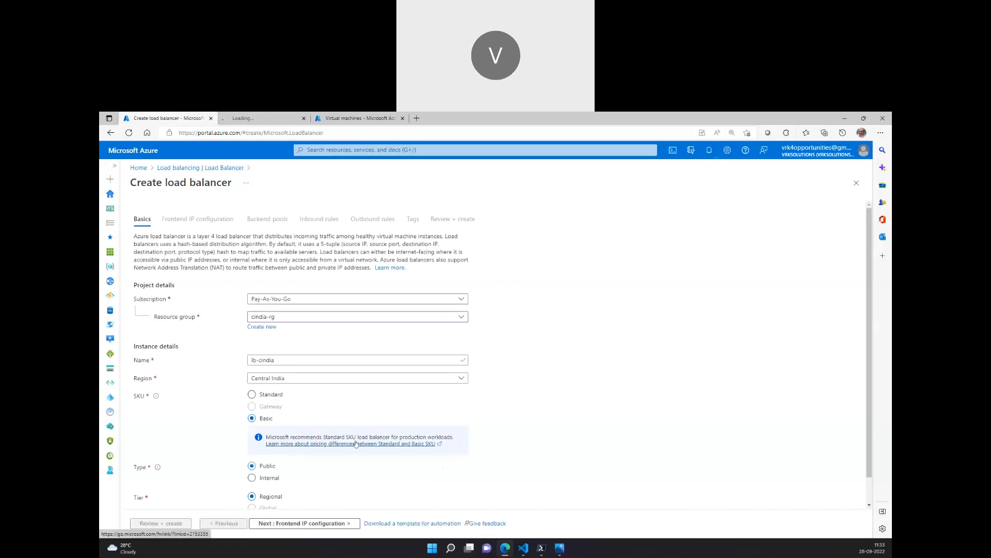
{"action": "left_click", "coordinate": [289, 118]}
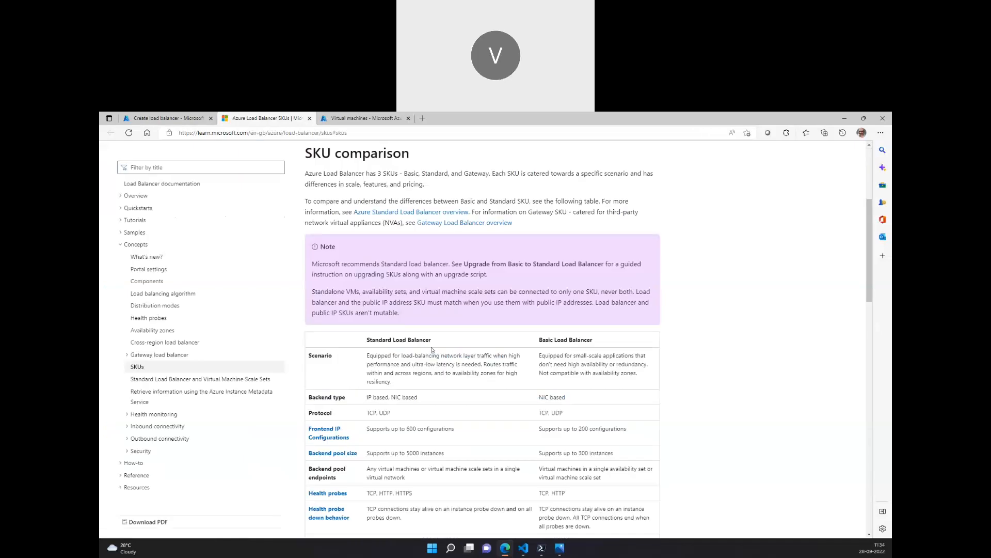
{"action": "scroll", "coordinate": [432, 353], "scroll_direction": "down", "scroll_amount": 3}
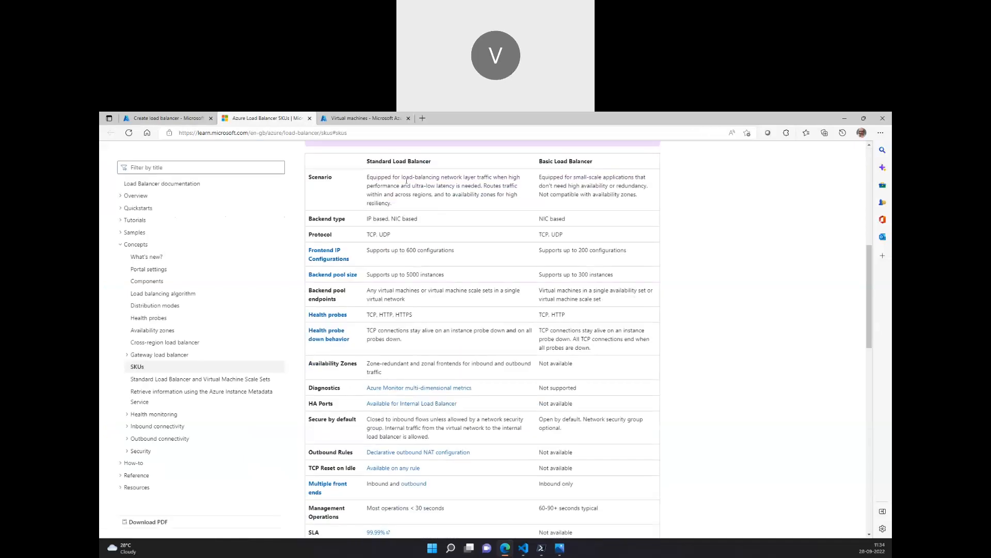
{"action": "left_click_drag", "start_coordinate": [379, 164], "coordinate": [436, 163]}
{"action": "left_click_drag", "start_coordinate": [593, 165], "coordinate": [554, 168]}
{"action": "left_click", "coordinate": [560, 551]}
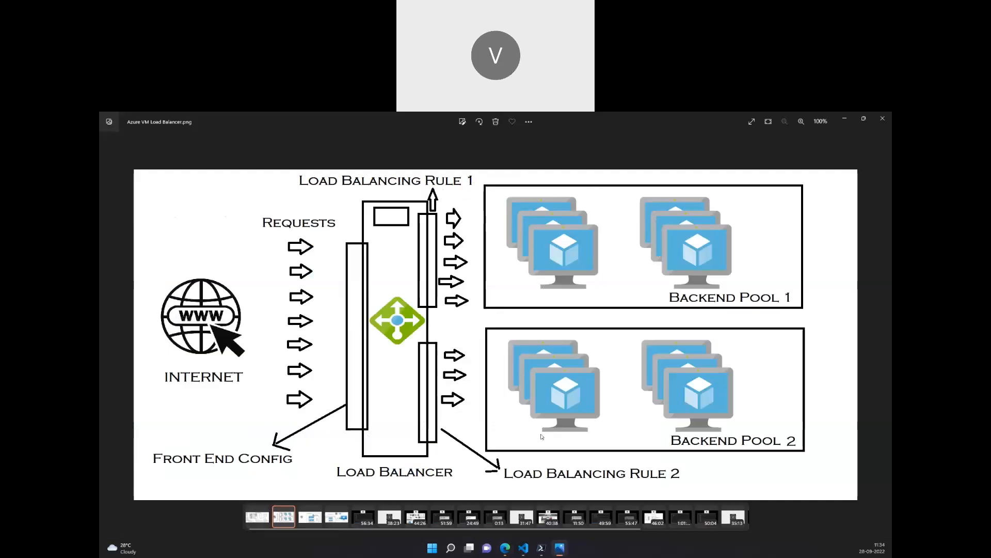
{"action": "left_click", "coordinate": [510, 552]}
{"action": "left_click", "coordinate": [589, 274]}
{"action": "left_click_drag", "start_coordinate": [590, 274], "coordinate": [571, 275]}
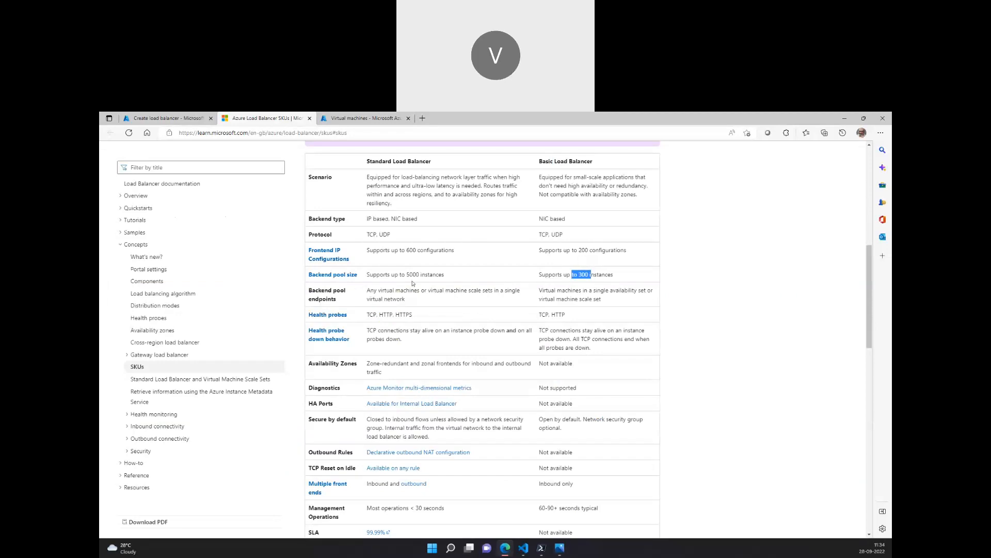
{"action": "left_click", "coordinate": [559, 550]}
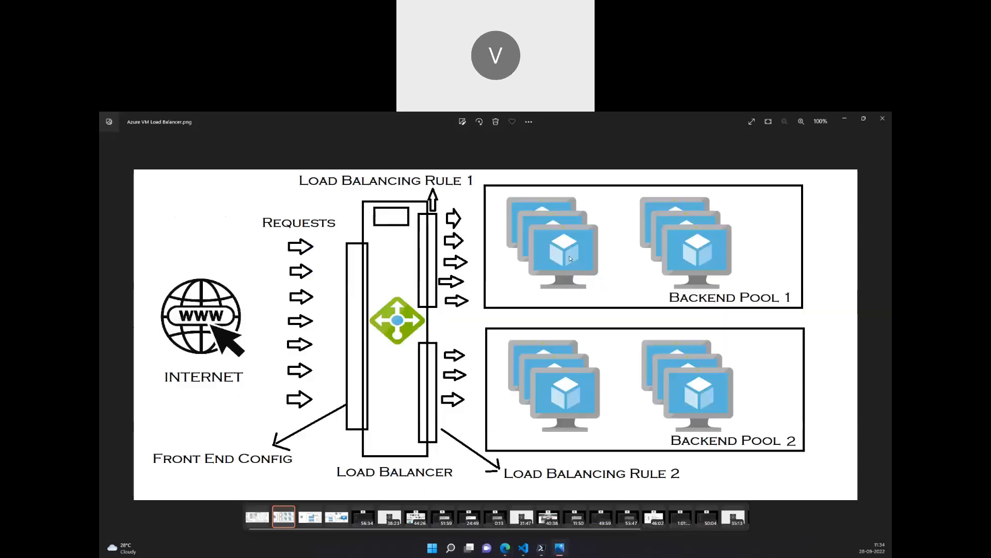
{"action": "left_click", "coordinate": [505, 549]}
{"action": "left_click_drag", "start_coordinate": [427, 274], "coordinate": [391, 274]}
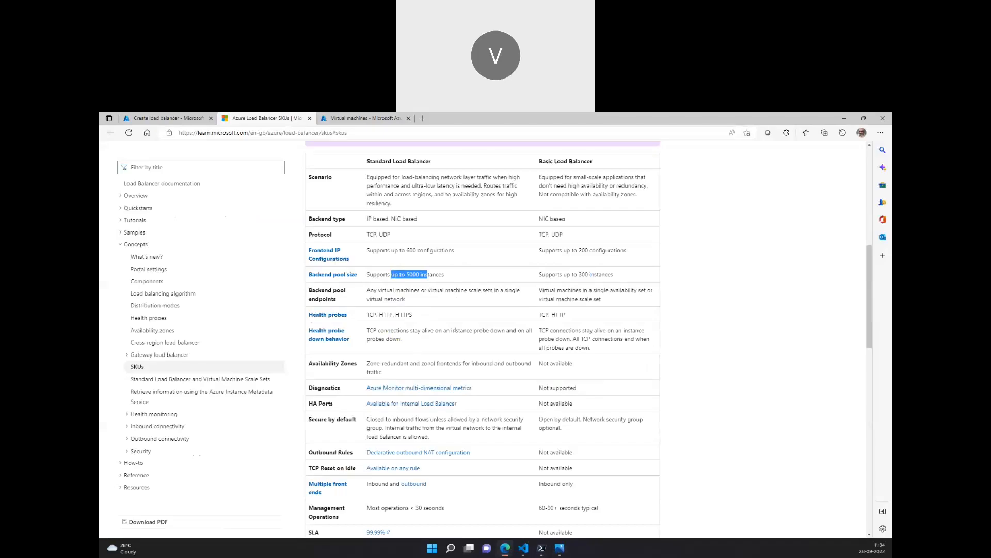
Compare the health probe protocols and the remaining features of the Standard and Basic load balancers
{"action": "scroll", "coordinate": [433, 421], "scroll_direction": "down", "scroll_amount": 1}
{"action": "left_click_drag", "start_coordinate": [413, 254], "coordinate": [394, 254]}
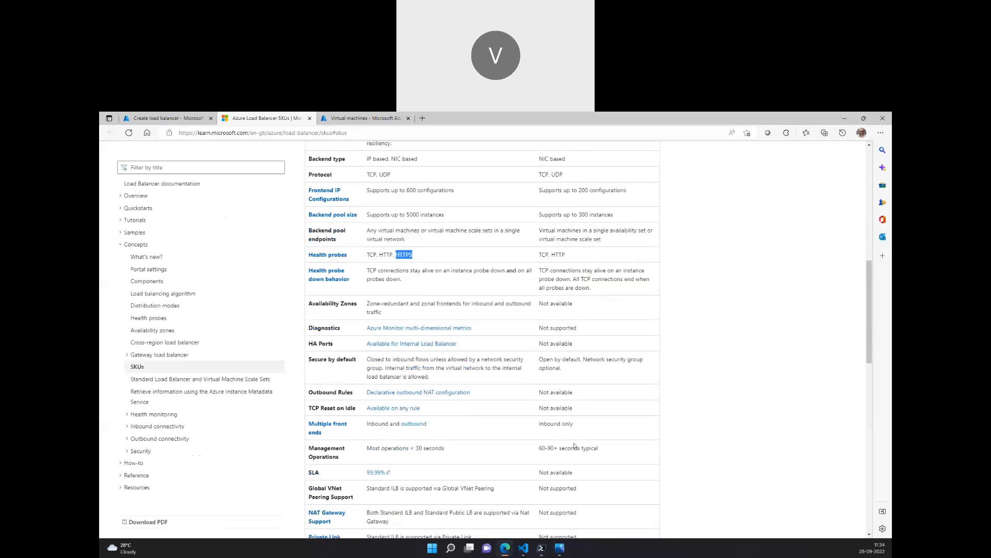
{"action": "scroll", "coordinate": [574, 446], "scroll_direction": "down", "scroll_amount": 1}
{"action": "scroll", "coordinate": [574, 451], "scroll_direction": "down", "scroll_amount": 1}
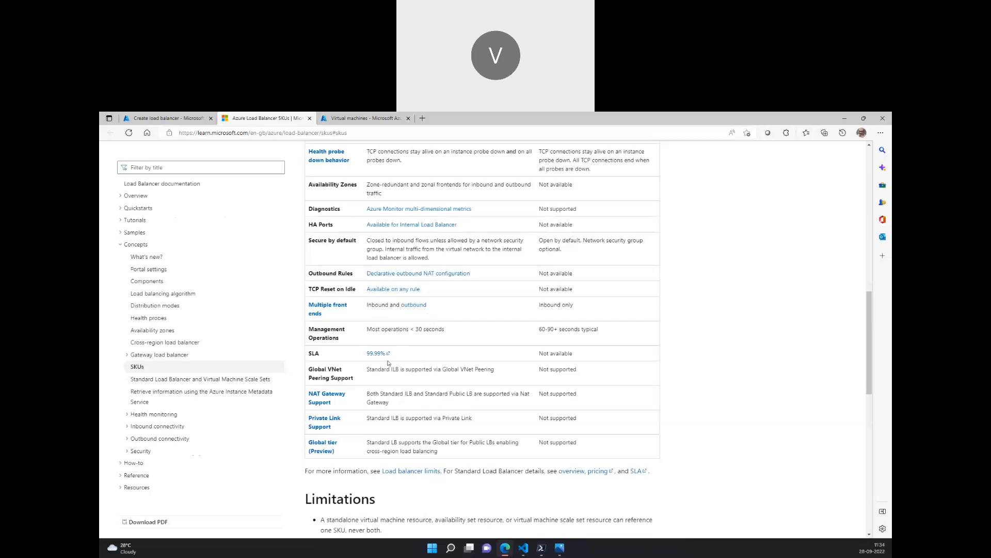
{"action": "scroll", "coordinate": [440, 380], "scroll_direction": "up", "scroll_amount": 7}
{"action": "left_click_drag", "start_coordinate": [386, 340], "coordinate": [438, 340]}
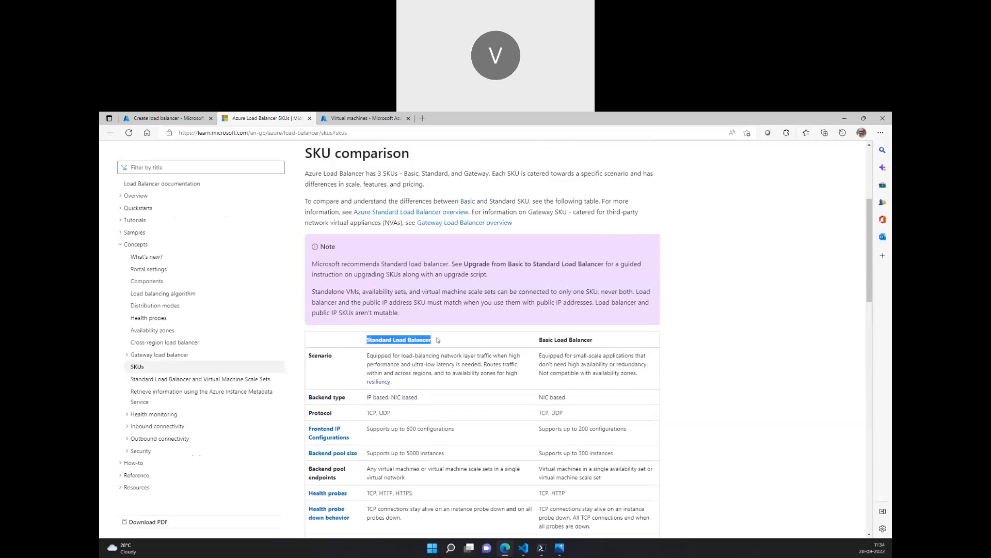
{"action": "left_click", "coordinate": [539, 345]}
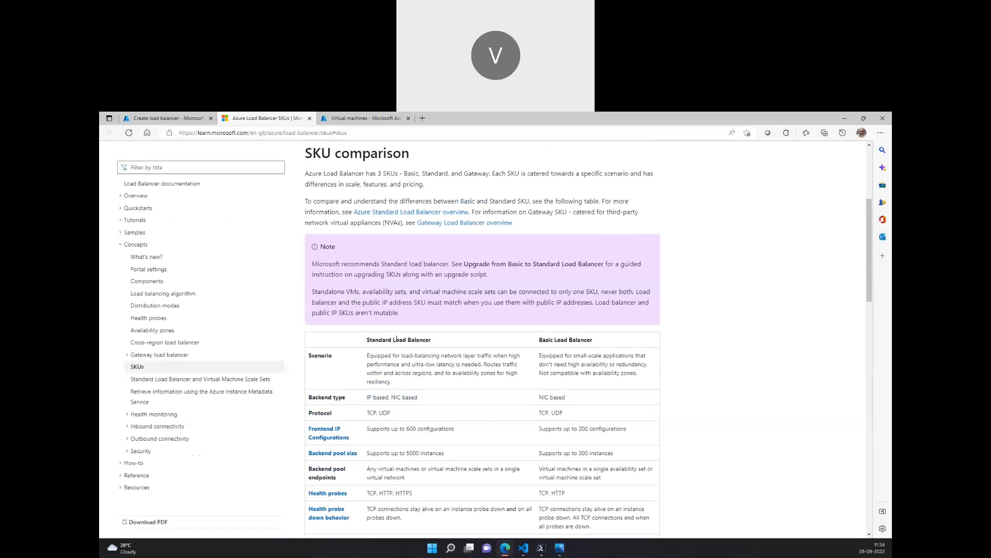
Examine the SLA row for both SKUs and review the rest of the comparison table
{"action": "scroll", "coordinate": [423, 340], "scroll_direction": "down", "scroll_amount": 15}
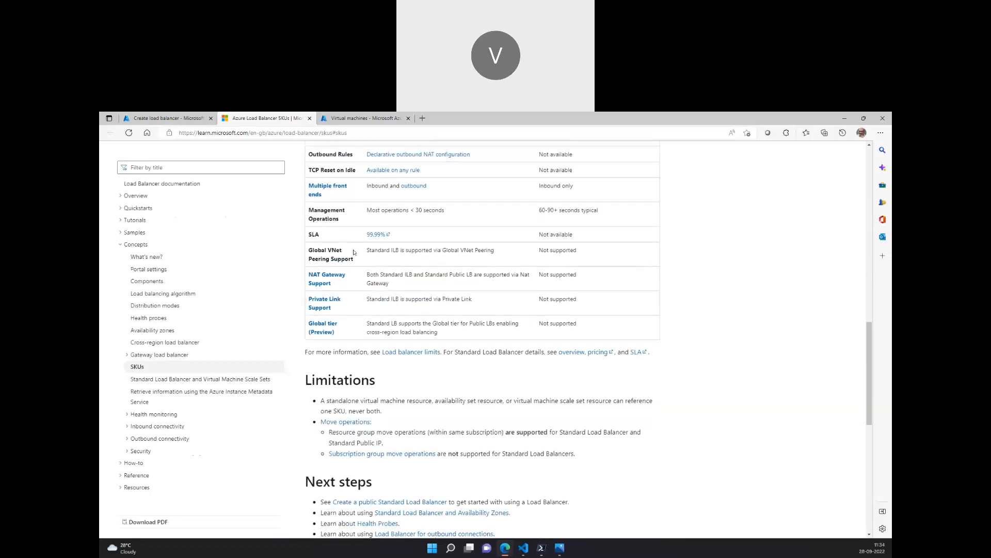
{"action": "left_click_drag", "start_coordinate": [589, 235], "coordinate": [359, 237]}
{"action": "left_click", "coordinate": [390, 273]}
{"action": "scroll", "coordinate": [420, 320], "scroll_direction": "up", "scroll_amount": 8}
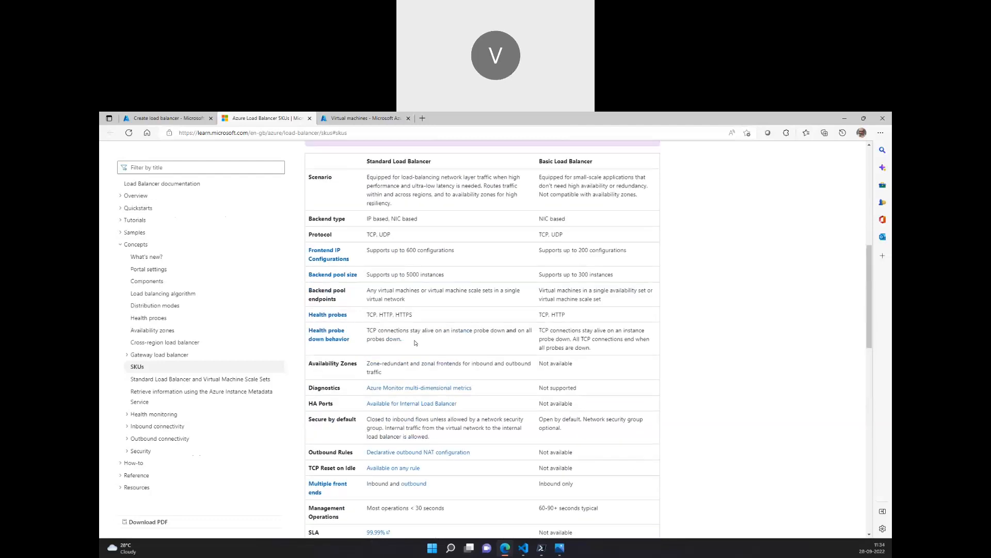
{"action": "scroll", "coordinate": [427, 301], "scroll_direction": "down", "scroll_amount": 8}
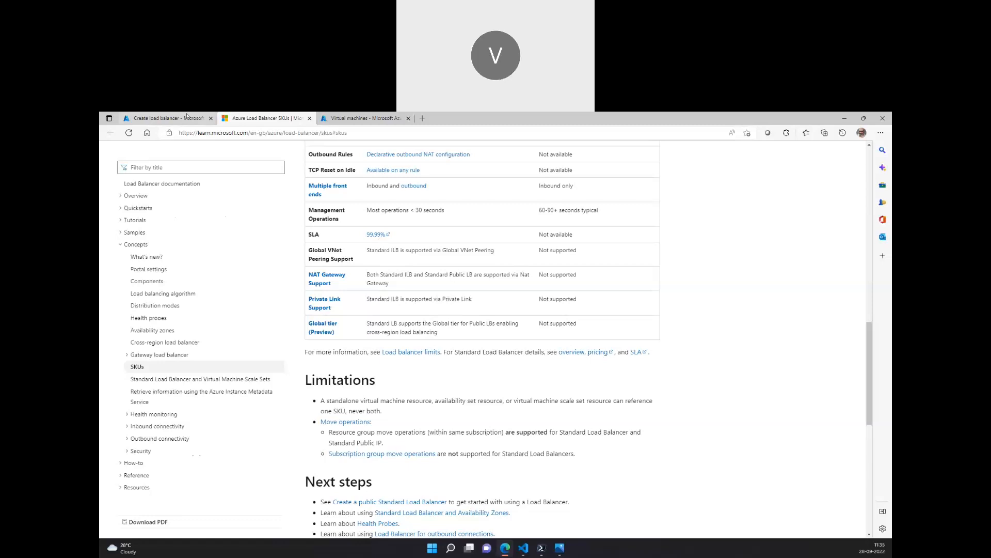
Return to the load balancer form, continue to the frontend IP configuration and check it against the architecture diagram
{"action": "left_click", "coordinate": [187, 118]}
{"action": "scroll", "coordinate": [312, 351], "scroll_direction": "down", "scroll_amount": 1}
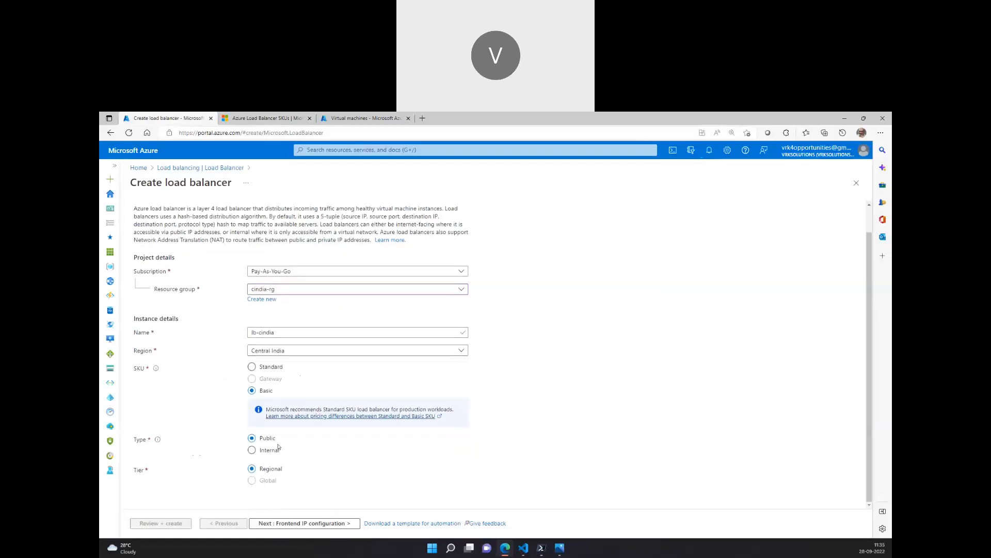
{"action": "left_click", "coordinate": [302, 526]}
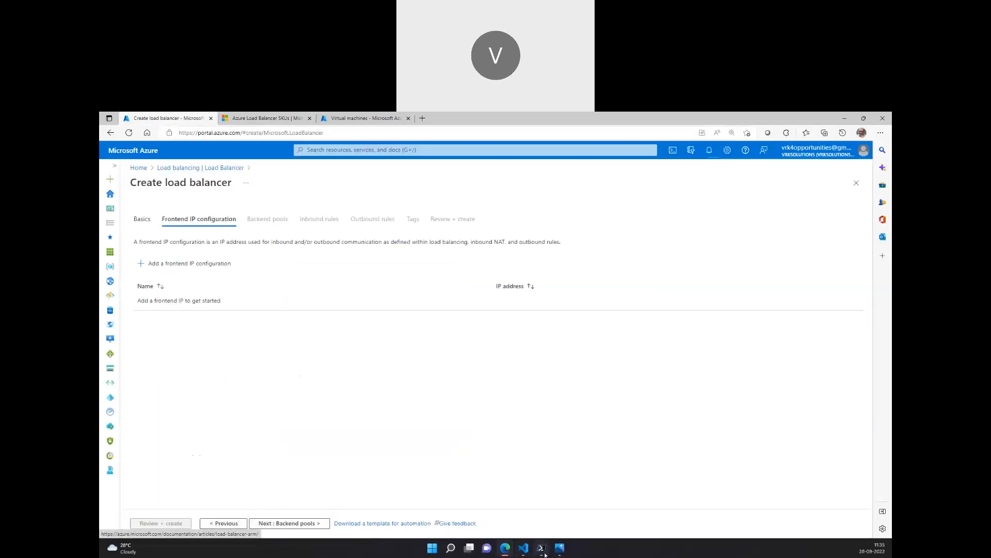
{"action": "left_click", "coordinate": [559, 548]}
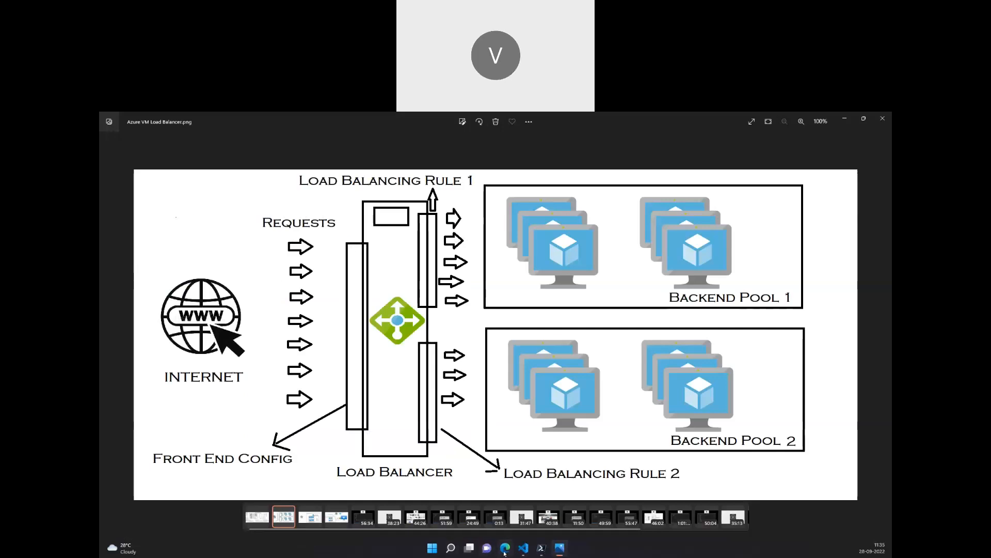
{"action": "key", "text": "alt+Tab"}
Start a new frontend IP configuration and name it lb-cindia-frontend
{"action": "left_click", "coordinate": [174, 265]}
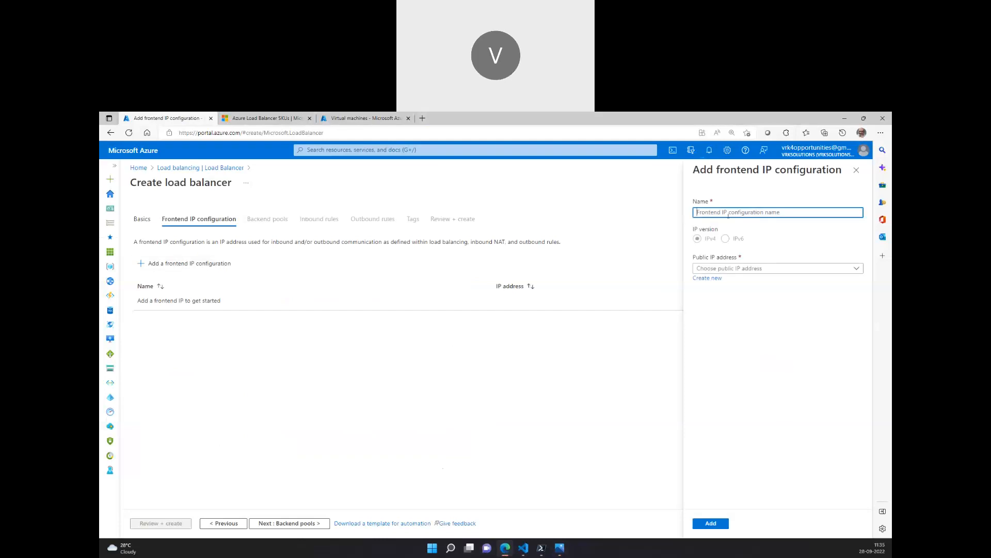
{"action": "type", "text": "lb-pip"}
{"action": "key", "text": "shift+End"}
{"action": "type", "text": "fron"}
{"action": "type", "text": "tend"}
{"action": "type", "text": "-cindia"}
{"action": "type", "text": "-"}
Create a public IP address named lb-cindia-pip with dynamic assignment and add the frontend IP configuration using it
{"action": "left_click", "coordinate": [707, 278]}
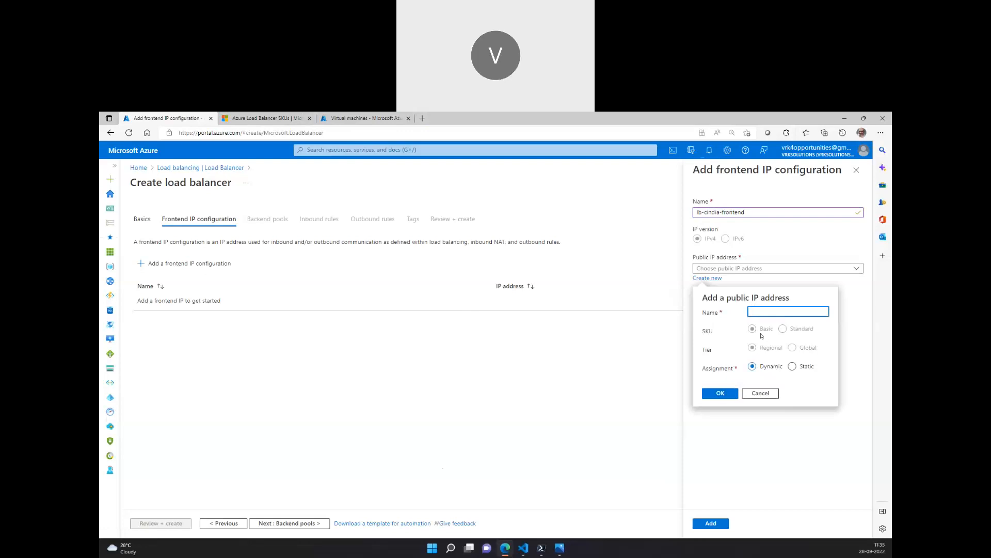
{"action": "left_click", "coordinate": [759, 312]}
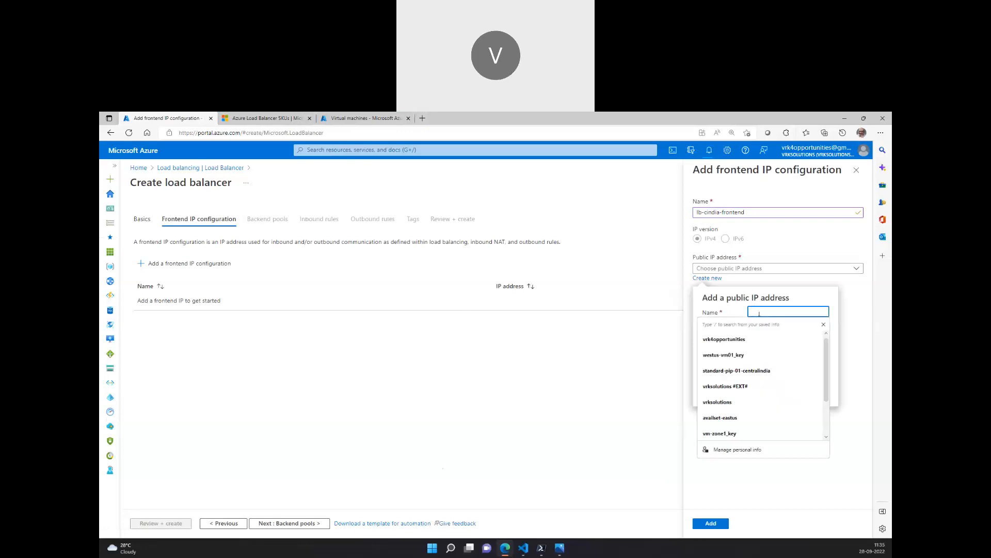
{"action": "type", "text": "pb"}
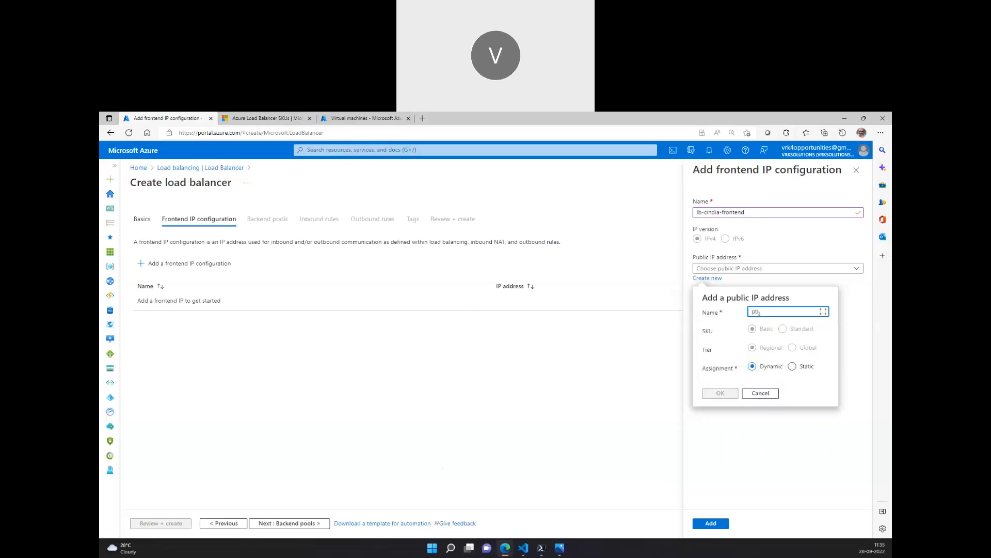
{"action": "type", "text": "p-c"}
{"action": "type", "text": "india"}
{"action": "type", "text": "lb-"}
{"action": "key", "text": "shift+Right"}
{"action": "key", "text": "shift+Right"}
{"action": "key", "text": "shift+Right"}
{"action": "key", "text": "shift+Right"}
{"action": "key", "text": "shift+Right"}
{"action": "key", "text": "shift+Right"}
{"action": "key", "text": "shift+Right"}
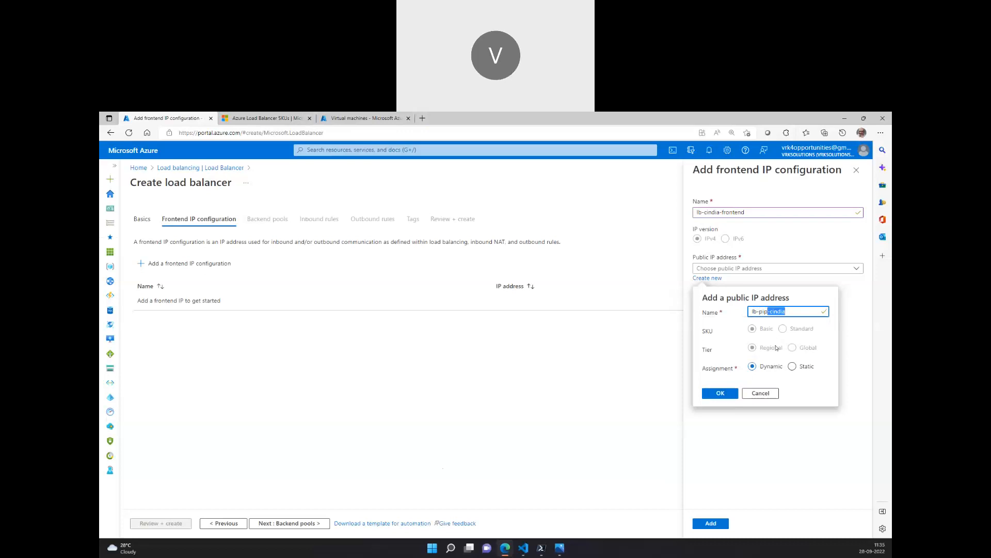
{"action": "key", "text": "BackSpace"}
{"action": "type", "text": "-cindia"}
{"action": "left_click", "coordinate": [720, 393]}
{"action": "left_click", "coordinate": [711, 523]}
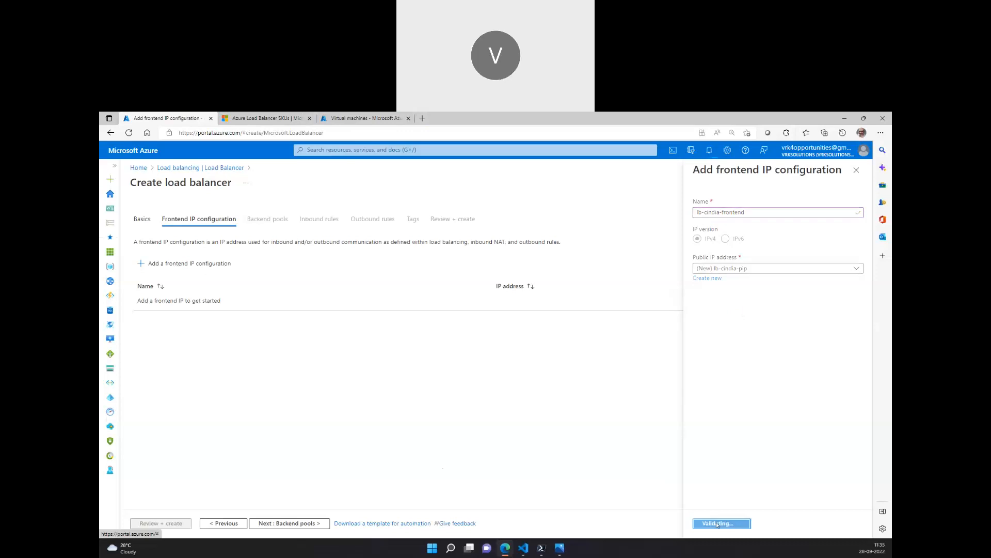
Continue to the backend pools section of the load balancer form and check it against the architecture diagram
{"action": "left_click", "coordinate": [307, 524]}
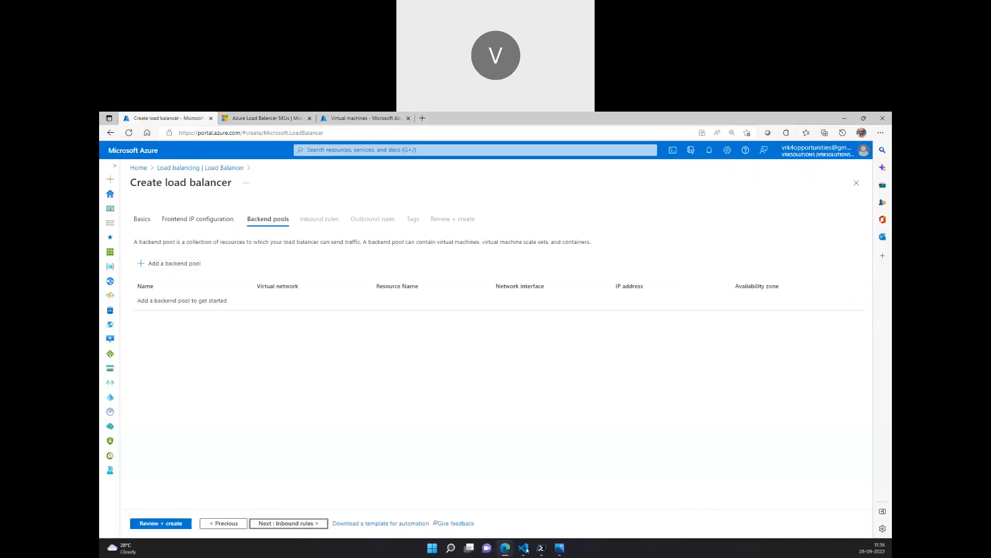
{"action": "left_click", "coordinate": [560, 547]}
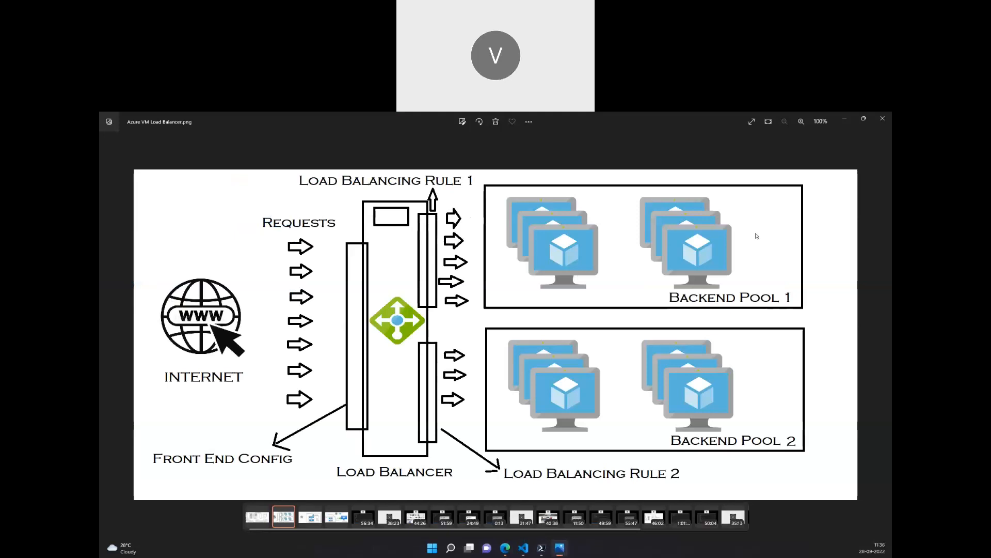
{"action": "left_click", "coordinate": [845, 119]}
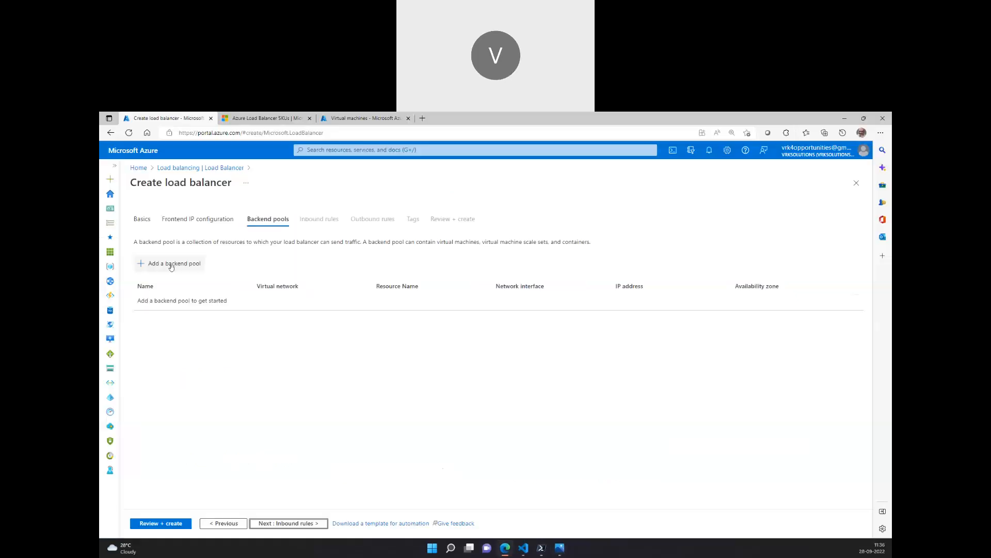
Add a backend pool named webservers-pool without choosing a virtual network and save it
{"action": "left_click", "coordinate": [171, 264]}
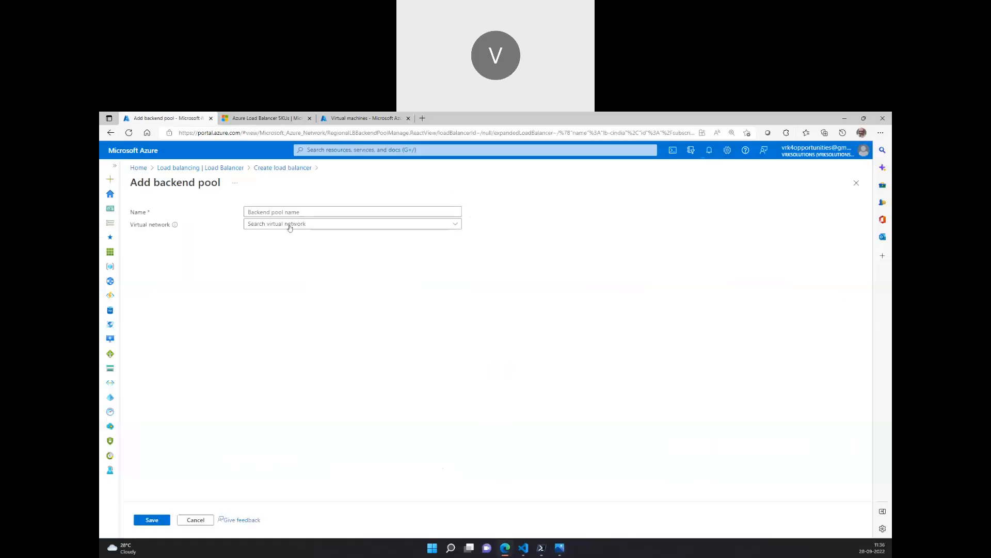
{"action": "left_click", "coordinate": [297, 213]}
{"action": "type", "text": "web"}
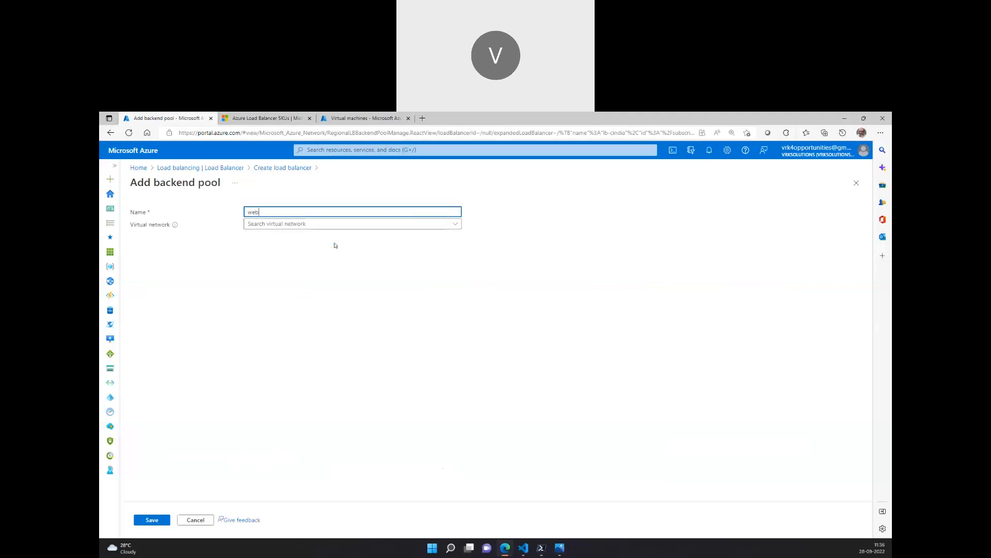
{"action": "type", "text": "servers-pool"}
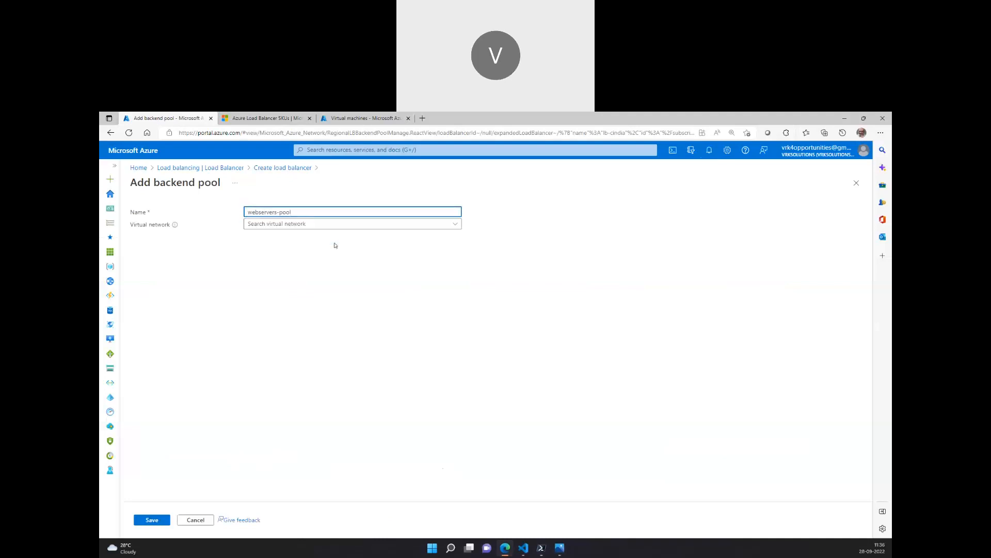
{"action": "key", "text": "Tab"}
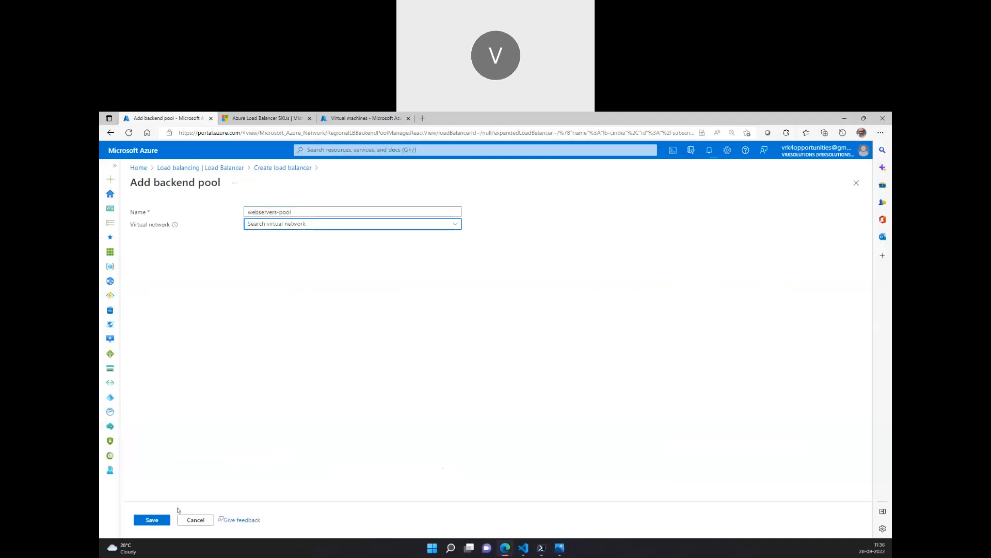
{"action": "left_click", "coordinate": [153, 520]}
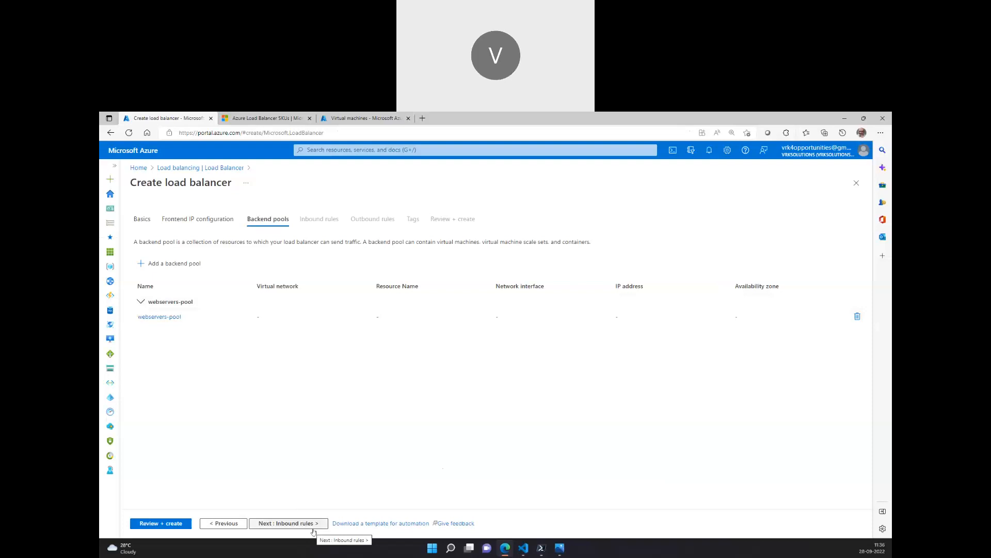
Continue to the inbound rules and compare them with the load balancing rules in the architecture diagram
{"action": "left_click", "coordinate": [288, 523]}
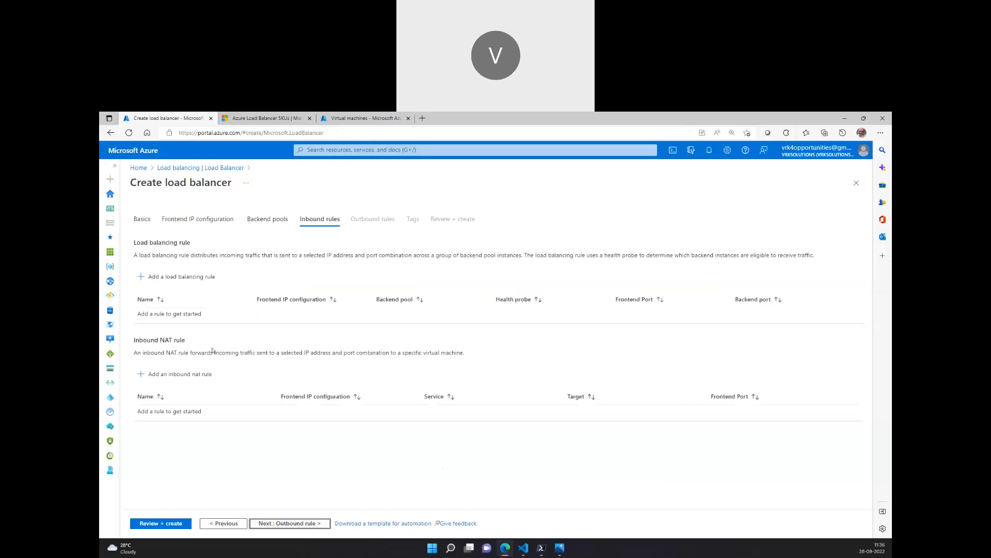
{"action": "left_click", "coordinate": [564, 554]}
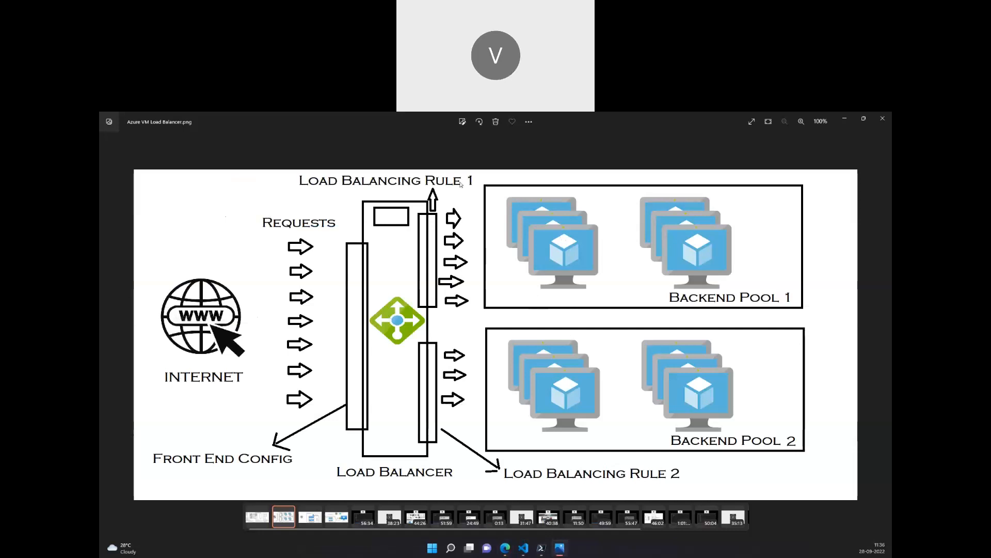
{"action": "left_click", "coordinate": [505, 548]}
Start a new load balancing rule and name it webapps-rule
{"action": "left_click", "coordinate": [165, 278]}
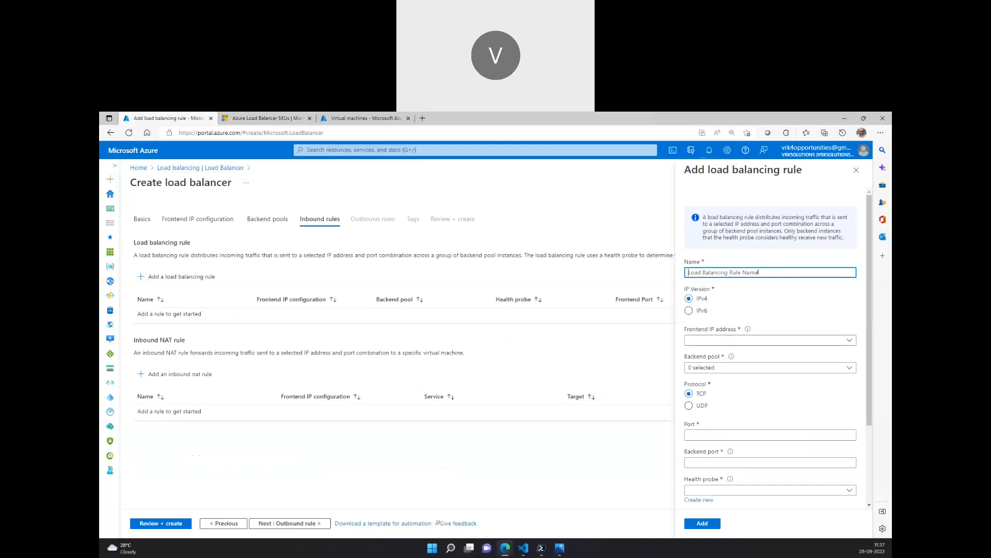
{"action": "type", "text": "webserver-ruel"}
{"action": "key", "text": "BackSpace"}
{"action": "key", "text": "BackSpace"}
{"action": "key", "text": "BackSpace"}
{"action": "type", "text": "ule"}
{"action": "key", "text": "BackSpace"}
{"action": "key", "text": "BackSpace"}
{"action": "key", "text": "BackSpace"}
{"action": "key", "text": "BackSpace"}
{"action": "key", "text": "BackSpace"}
{"action": "key", "text": "BackSpace"}
{"action": "type", "text": "apps"}
Assign the lb-cindia-frontend IP address and the webservers-pool backend pool to the load balancing rule
{"action": "scroll", "coordinate": [798, 262], "scroll_direction": "down", "scroll_amount": 2}
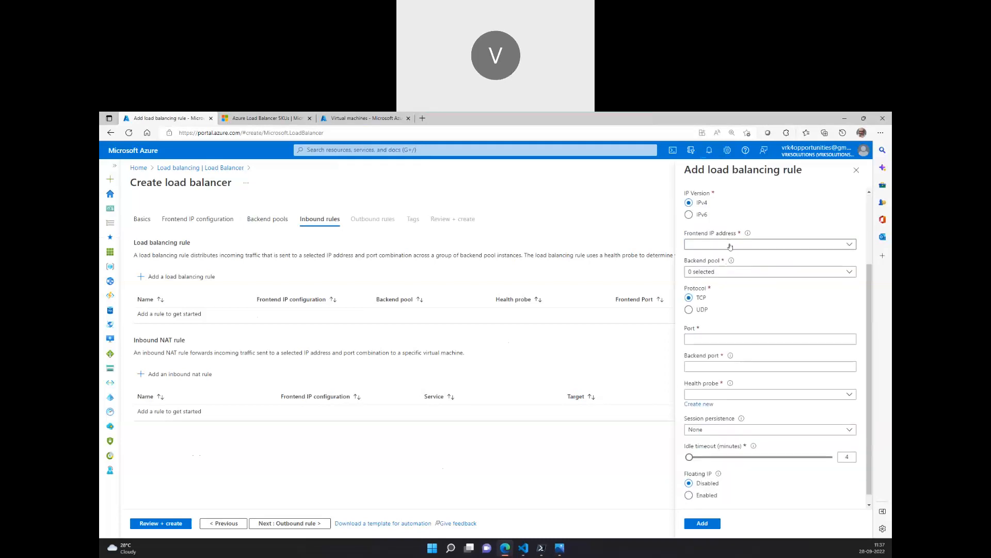
{"action": "left_click", "coordinate": [728, 244]}
{"action": "left_click", "coordinate": [730, 273]}
{"action": "left_click", "coordinate": [730, 272]}
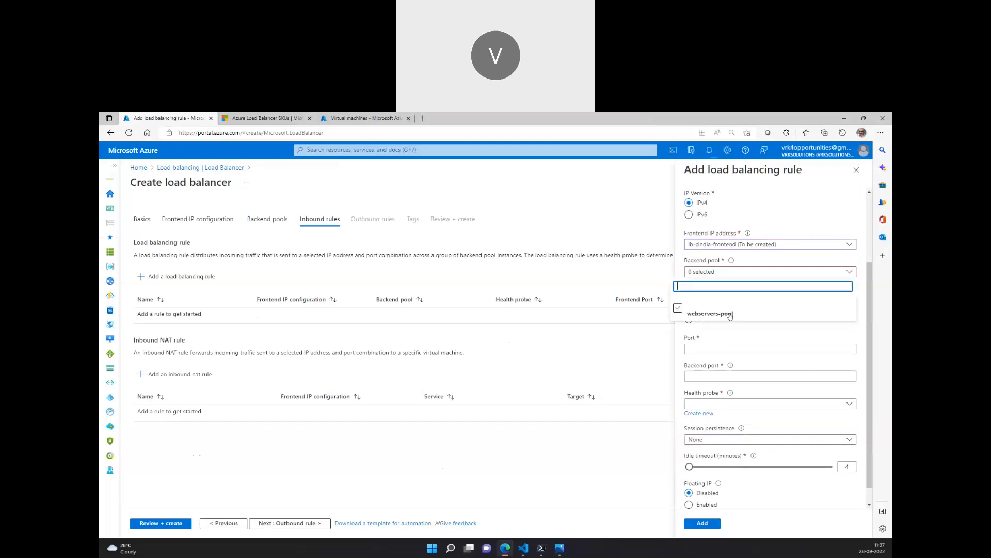
{"action": "left_click", "coordinate": [729, 314]}
{"action": "left_click", "coordinate": [764, 330]}
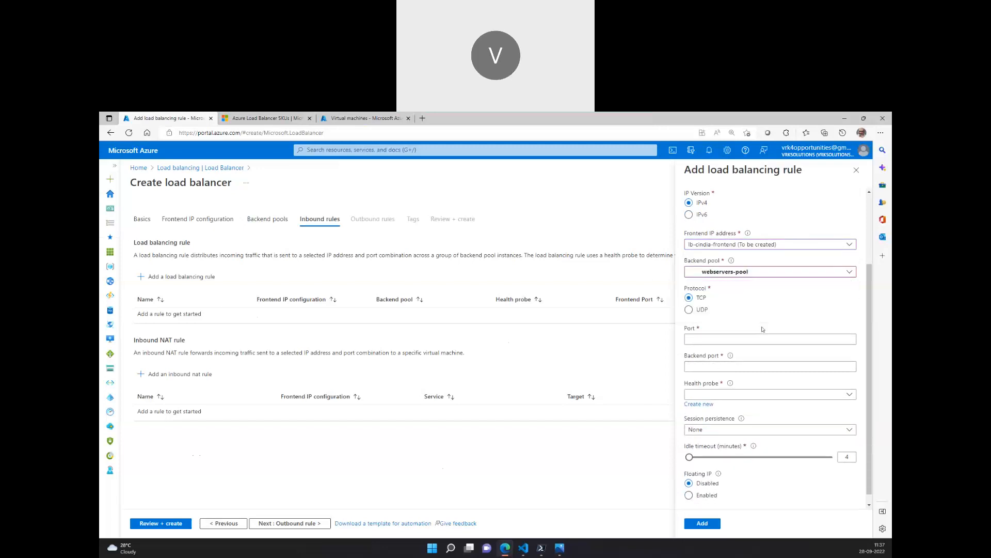
Set both the port and the backend port of the load balancing rule to 80
{"action": "left_click", "coordinate": [724, 340]}
{"action": "type", "text": "80"}
{"action": "key", "text": "Tab"}
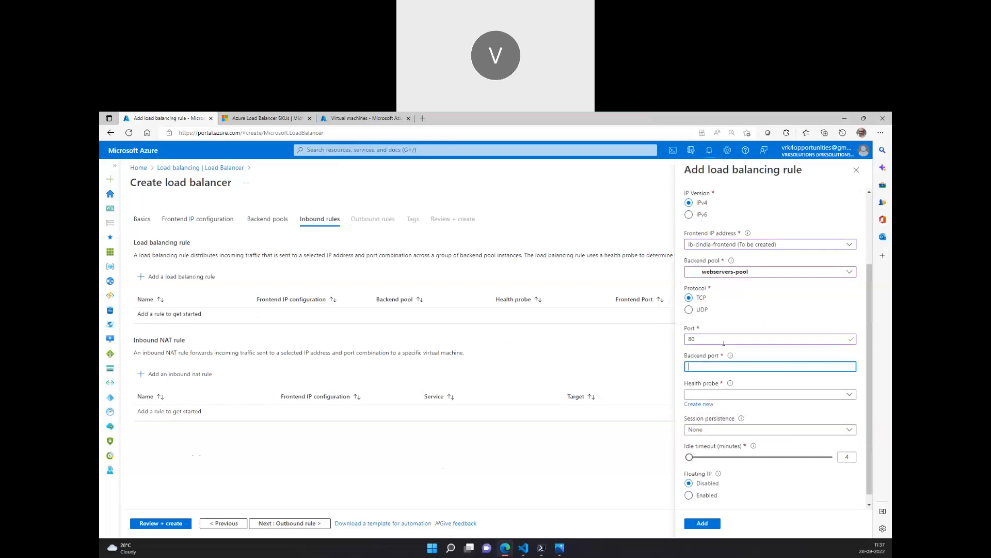
{"action": "type", "text": "80"}
Start a new health probe for the load balancing rule and review the backend pools in the architecture diagram
{"action": "left_click", "coordinate": [714, 396]}
{"action": "left_click", "coordinate": [679, 392]}
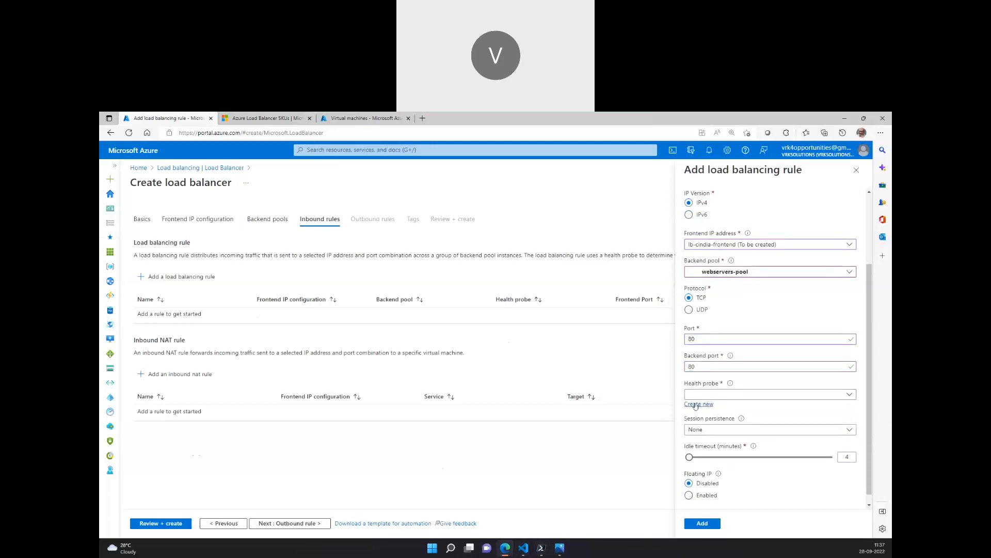
{"action": "left_click", "coordinate": [697, 405]}
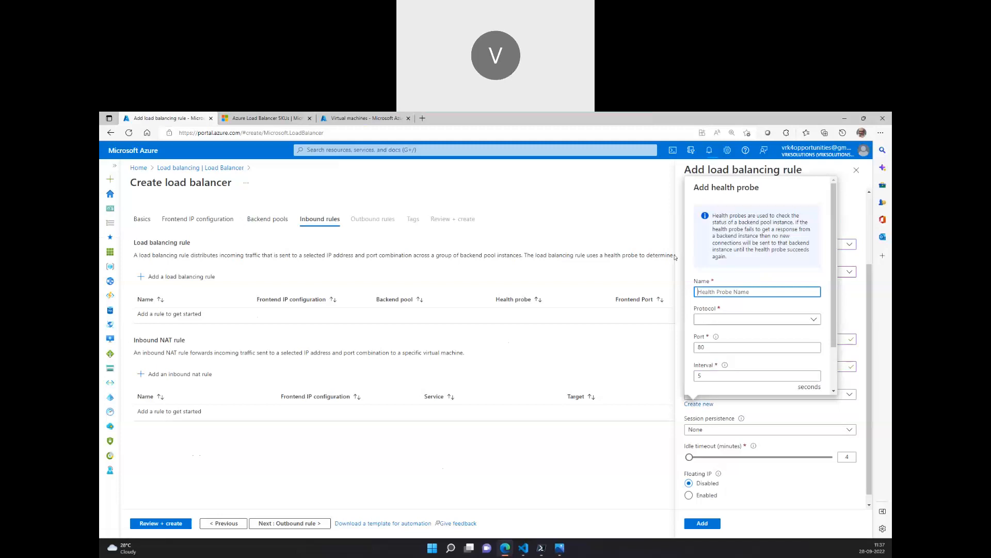
{"action": "left_click", "coordinate": [559, 550]}
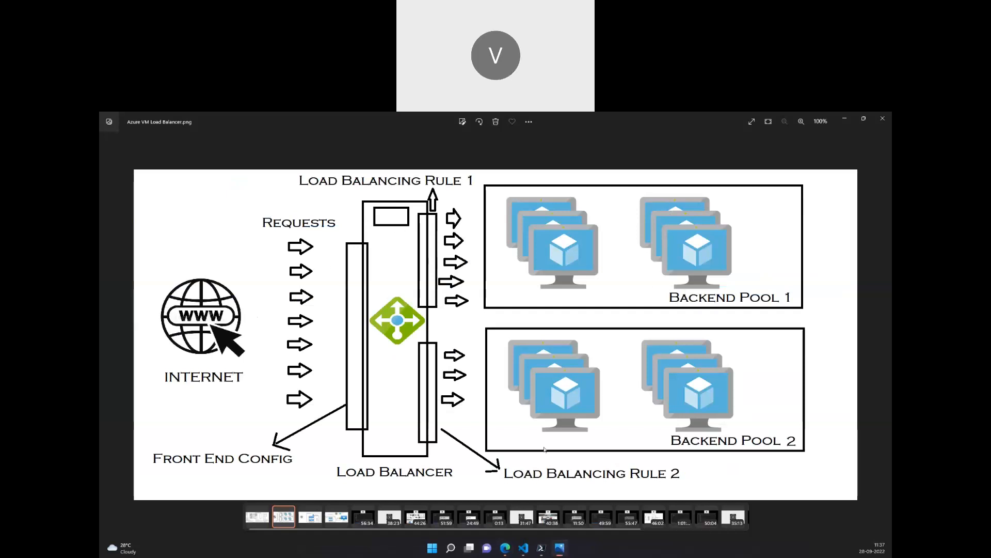
{"action": "left_click", "coordinate": [506, 548]}
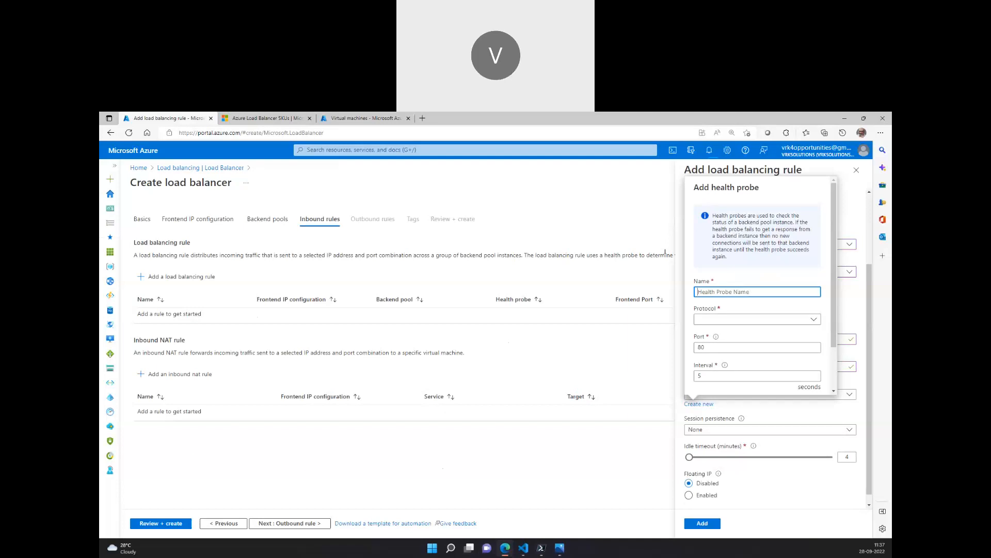
Name the health probe webservers-probe, set its protocol to HTTP and save it to the rule
{"action": "type", "text": "webservers-probe"}
{"action": "left_click", "coordinate": [695, 323]}
{"action": "left_click", "coordinate": [713, 345]}
{"action": "scroll", "coordinate": [726, 353], "scroll_direction": "down", "scroll_amount": 1}
{"action": "scroll", "coordinate": [727, 354], "scroll_direction": "down", "scroll_amount": 1}
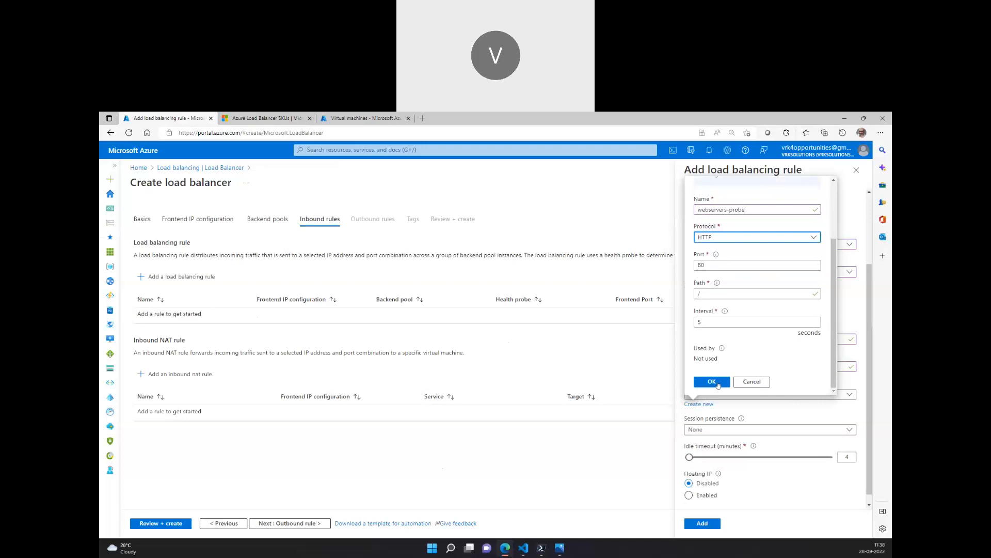
{"action": "left_click", "coordinate": [712, 381]}
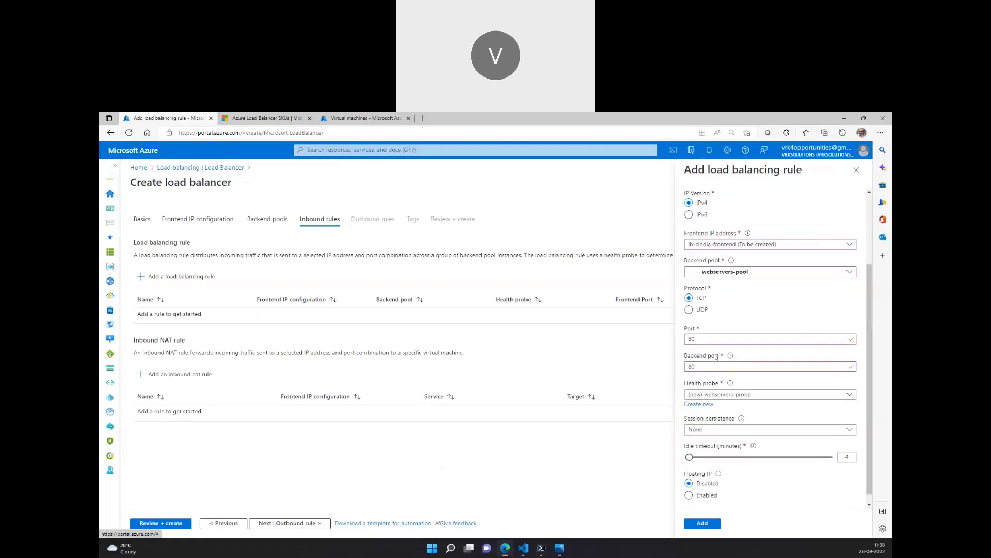
Add the completed load balancing rule and continue past the outbound rules to the tags
{"action": "scroll", "coordinate": [715, 380], "scroll_direction": "down", "scroll_amount": 1}
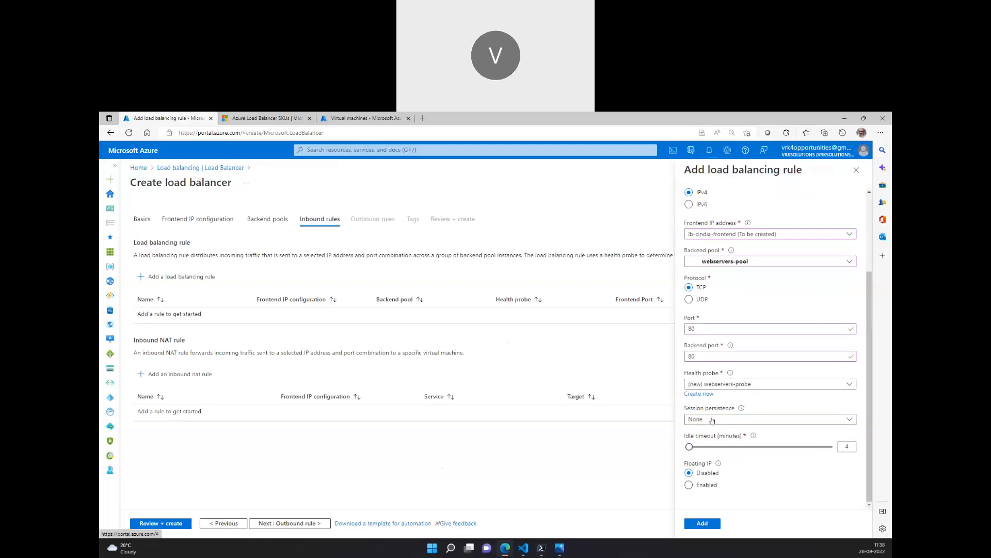
{"action": "left_click", "coordinate": [701, 524]}
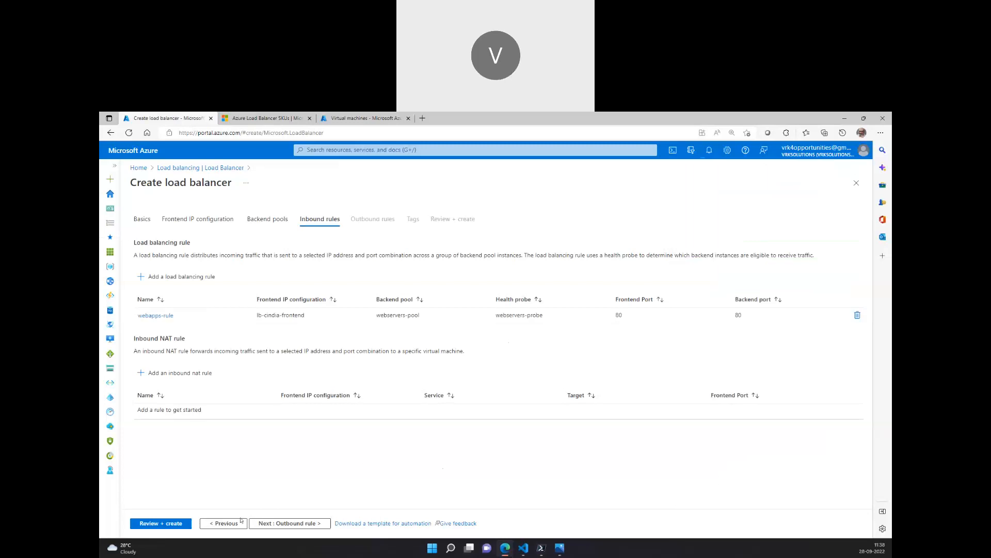
{"action": "left_click", "coordinate": [276, 528]}
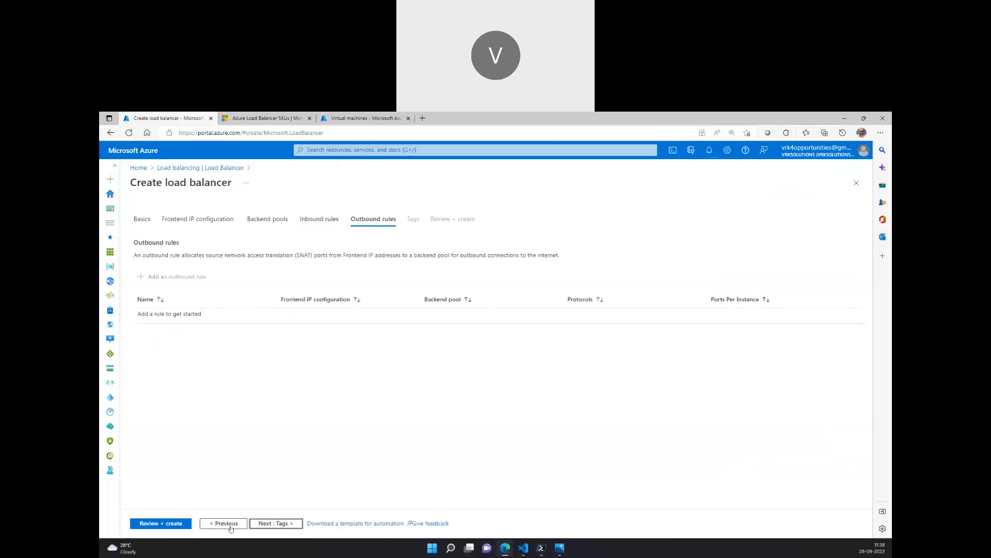
{"action": "left_click", "coordinate": [267, 528]}
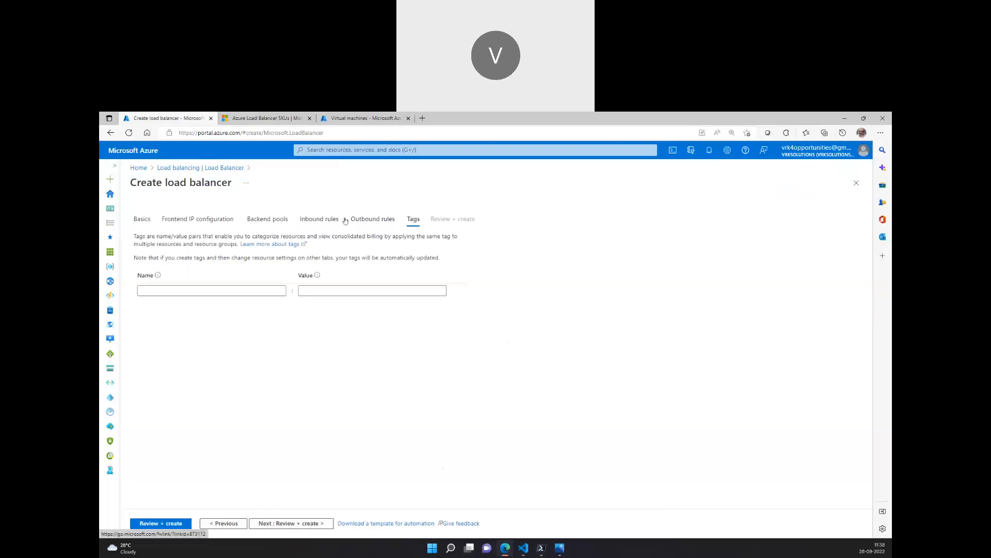
Reopen the outbound rules section and examine the Outbound Rules row for both SKUs in the documentation's comparison table
{"action": "left_click", "coordinate": [362, 119]}
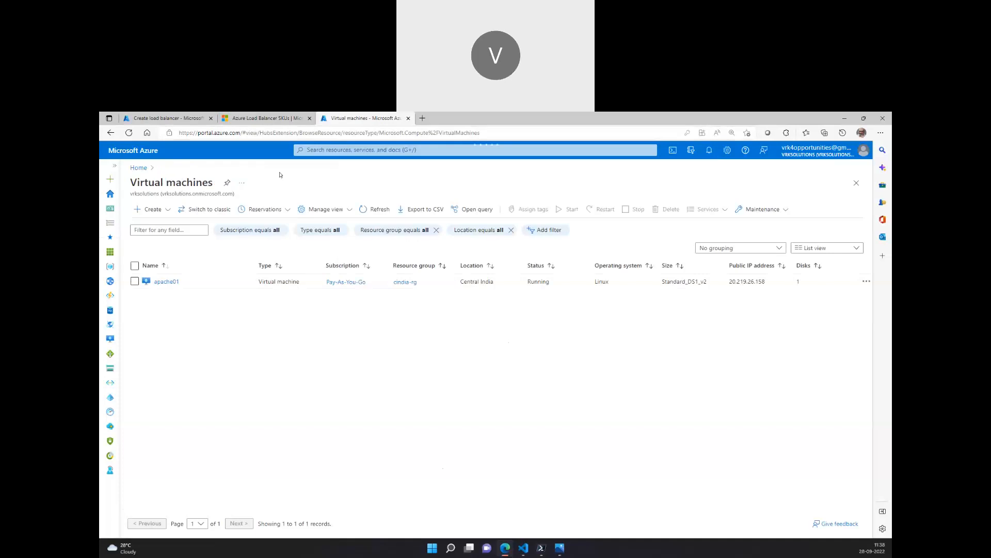
{"action": "left_click", "coordinate": [259, 116]}
{"action": "left_click", "coordinate": [165, 117]}
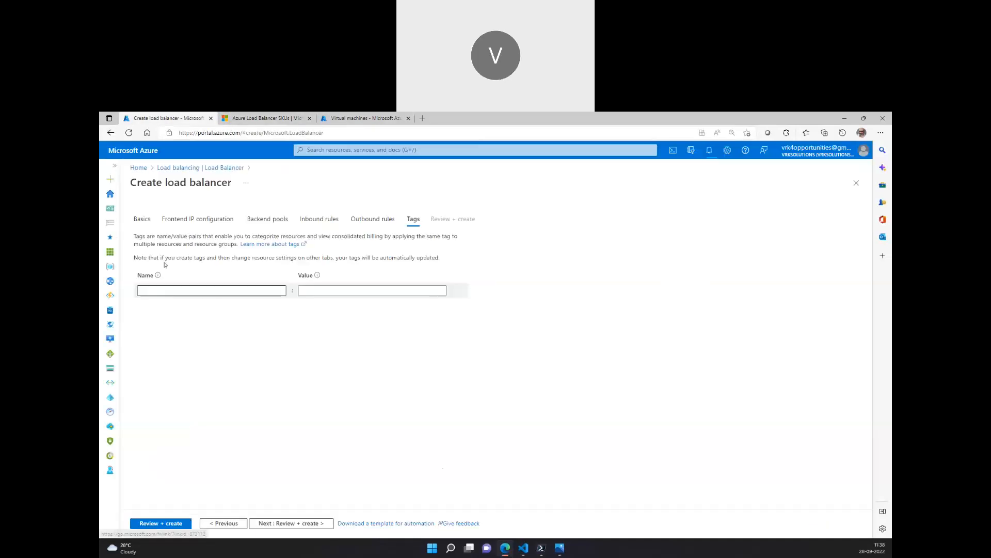
{"action": "left_click", "coordinate": [373, 218]}
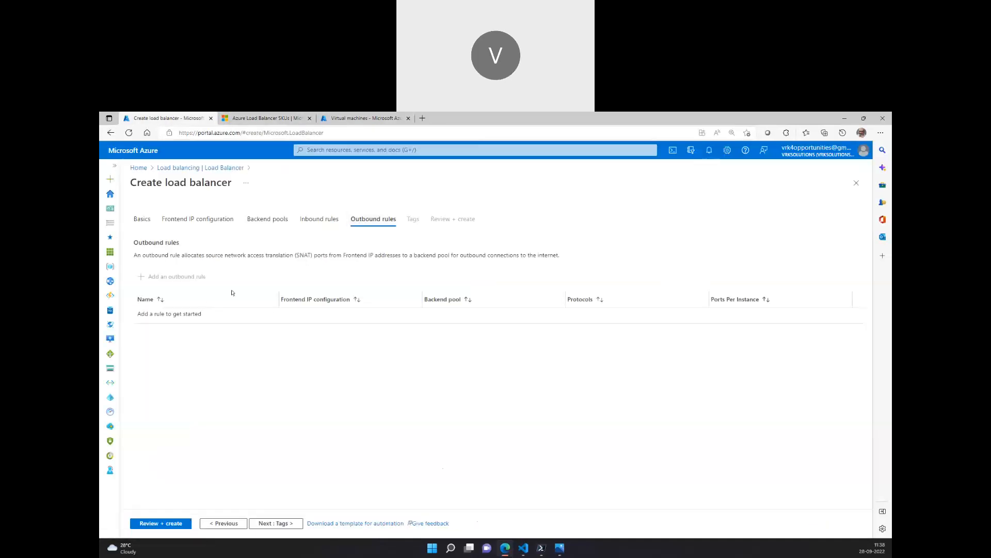
{"action": "left_click", "coordinate": [267, 118]}
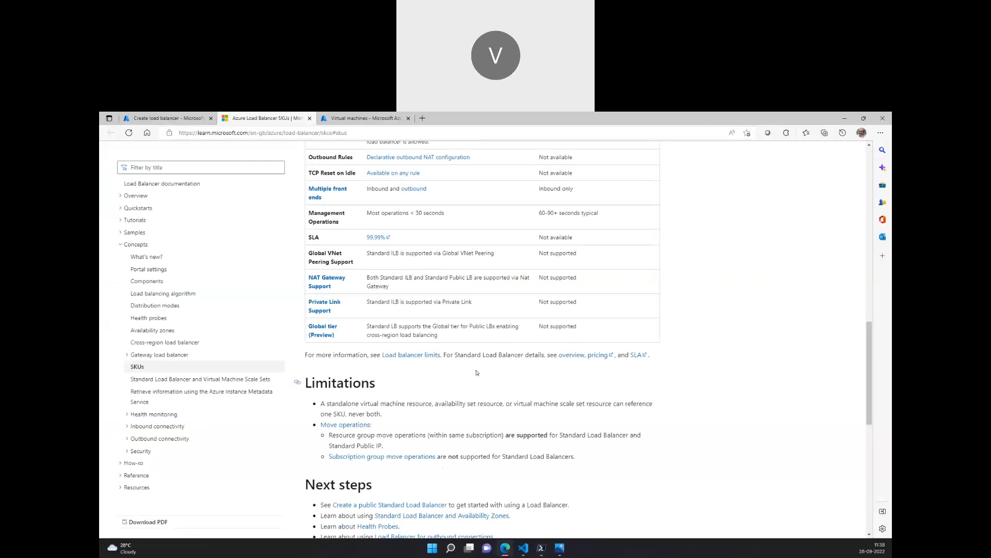
{"action": "scroll", "coordinate": [445, 374], "scroll_direction": "up", "scroll_amount": 10}
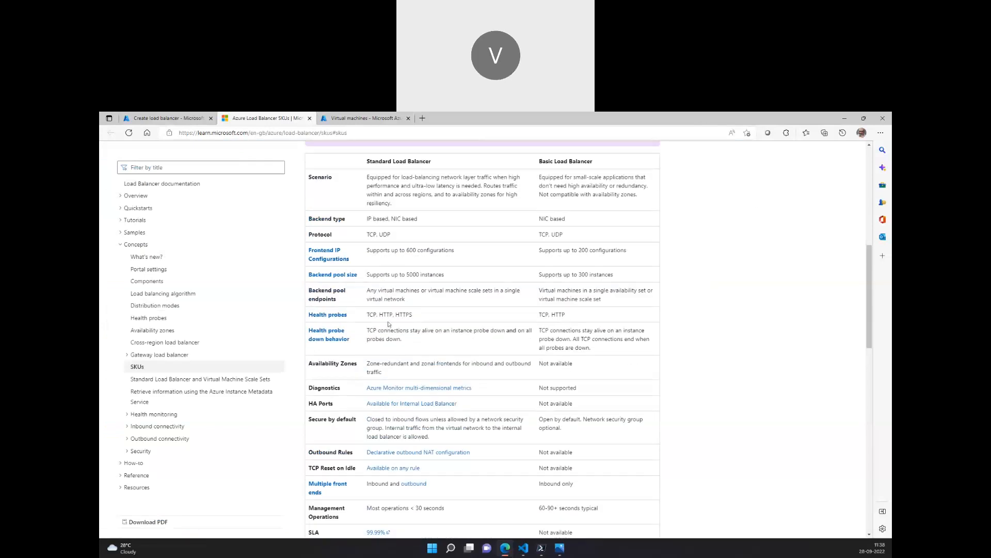
{"action": "scroll", "coordinate": [389, 316], "scroll_direction": "down", "scroll_amount": 1}
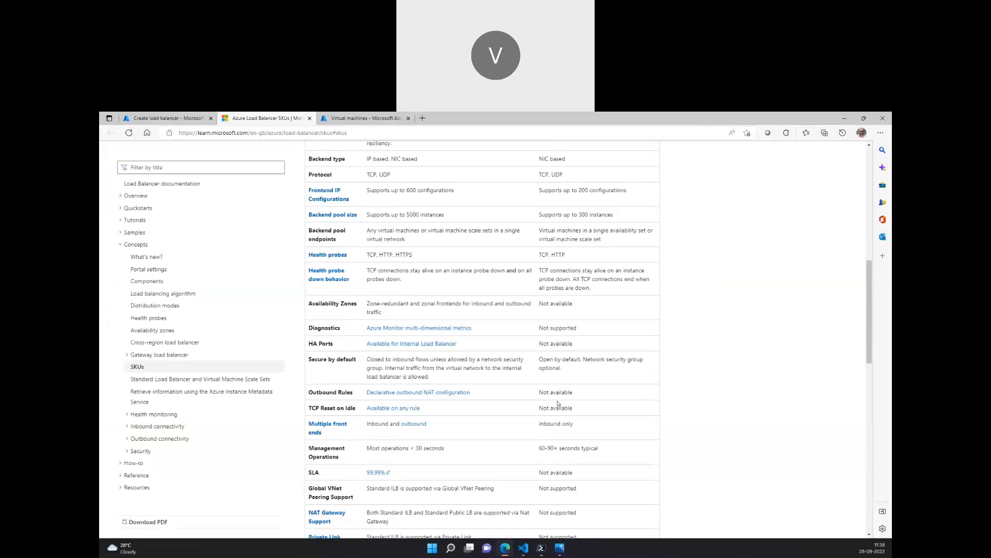
{"action": "left_click_drag", "start_coordinate": [572, 394], "coordinate": [307, 394]}
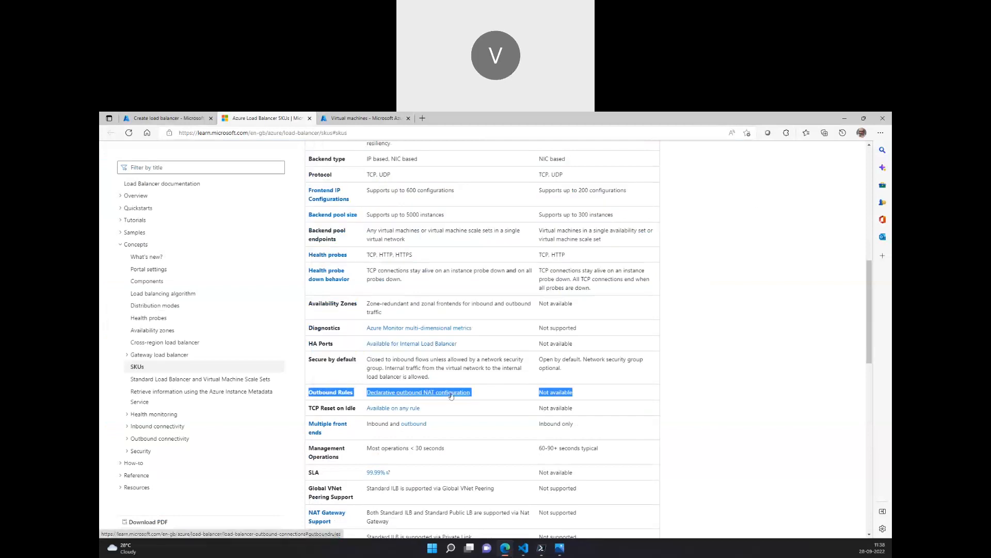
Return to the load balancer form, validate the configuration and create the lb-cindia load balancer
{"action": "left_click", "coordinate": [175, 120]}
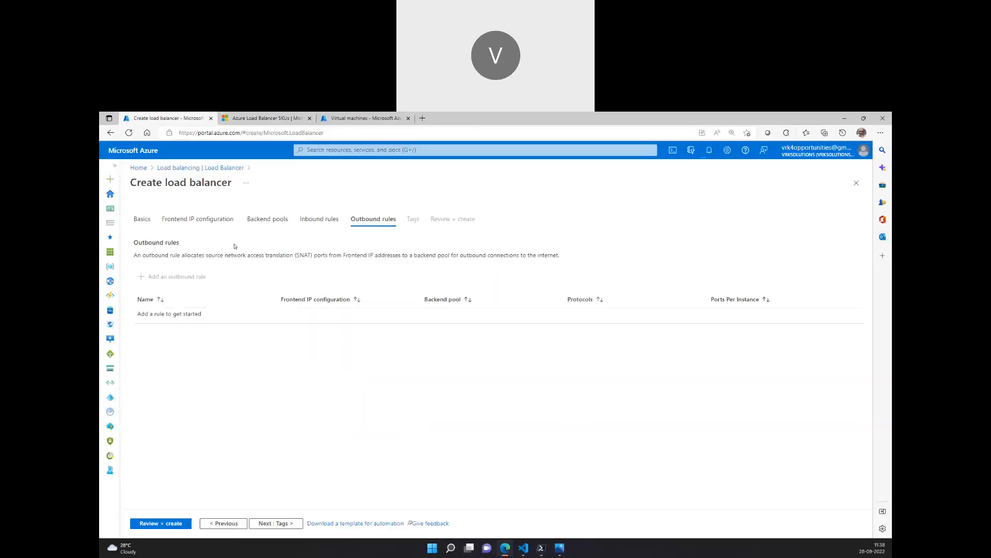
{"action": "left_click", "coordinate": [170, 526]}
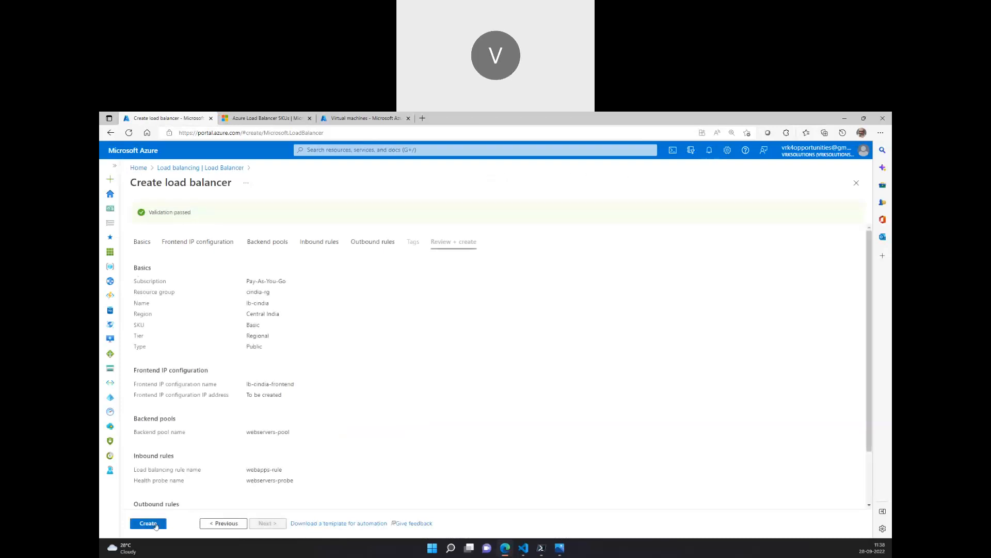
{"action": "left_click", "coordinate": [156, 524]}
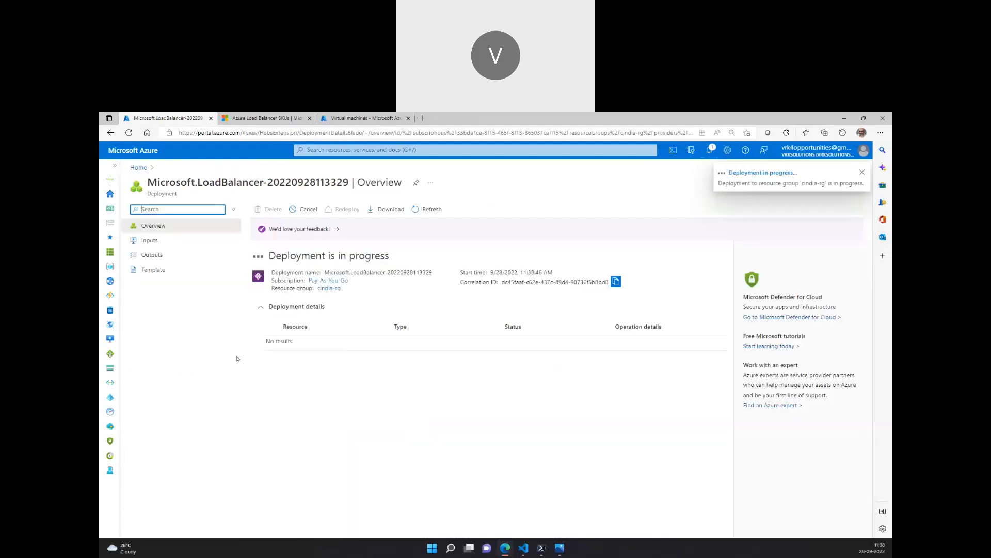
Check the load balancer's deployment status in the notifications and examine the resources listed in cindia-rg
{"action": "left_click", "coordinate": [711, 152]}
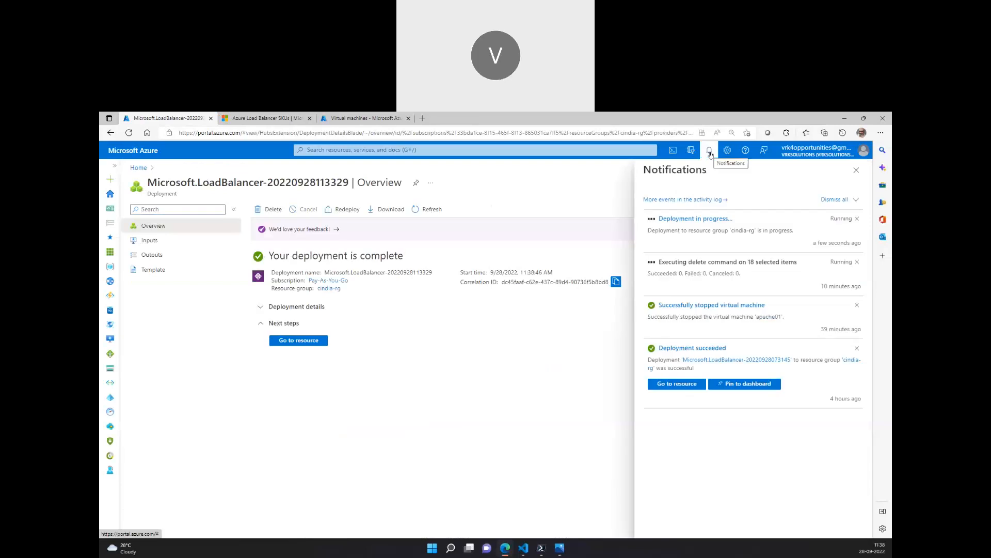
{"action": "left_click", "coordinate": [330, 288]}
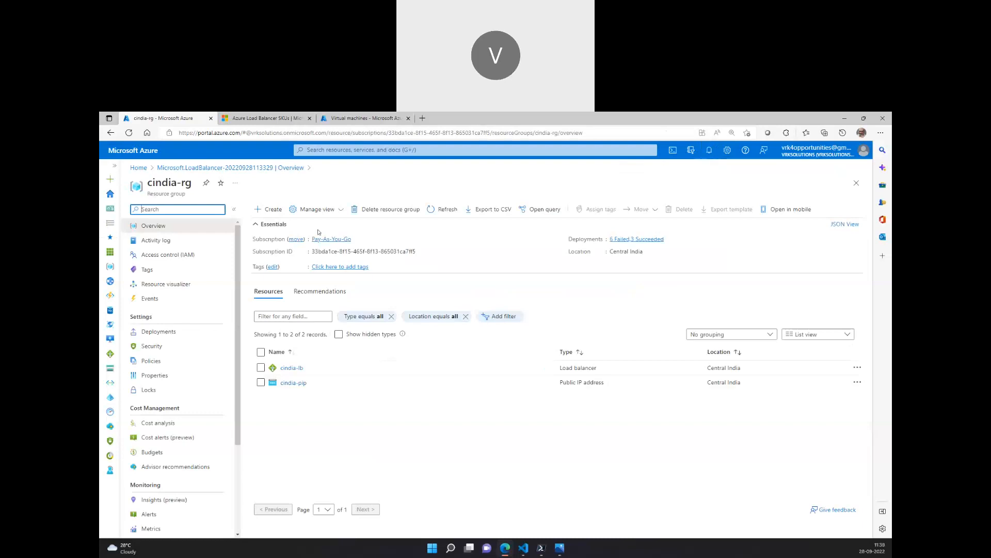
{"action": "left_click", "coordinate": [445, 209]}
{"action": "left_click", "coordinate": [709, 150]}
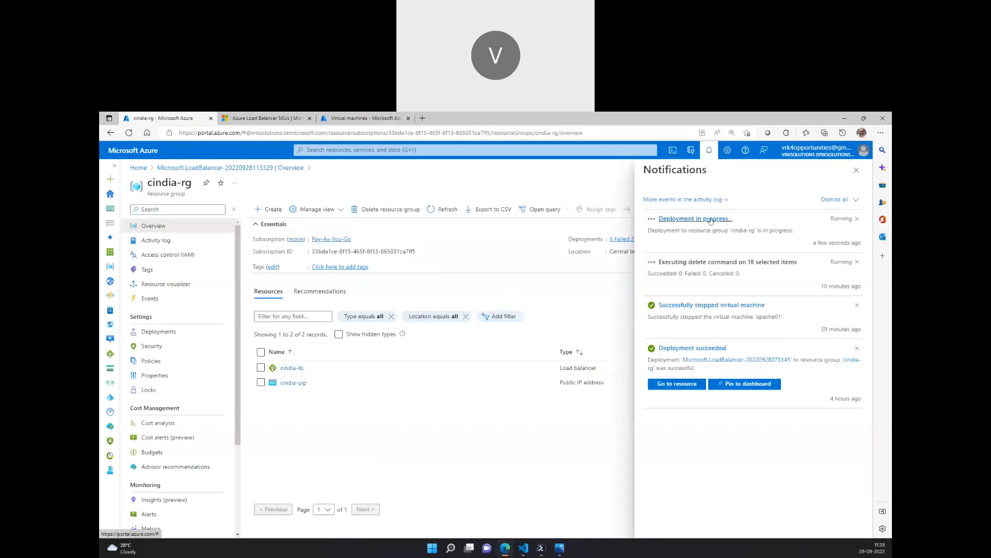
{"action": "left_click", "coordinate": [710, 220]}
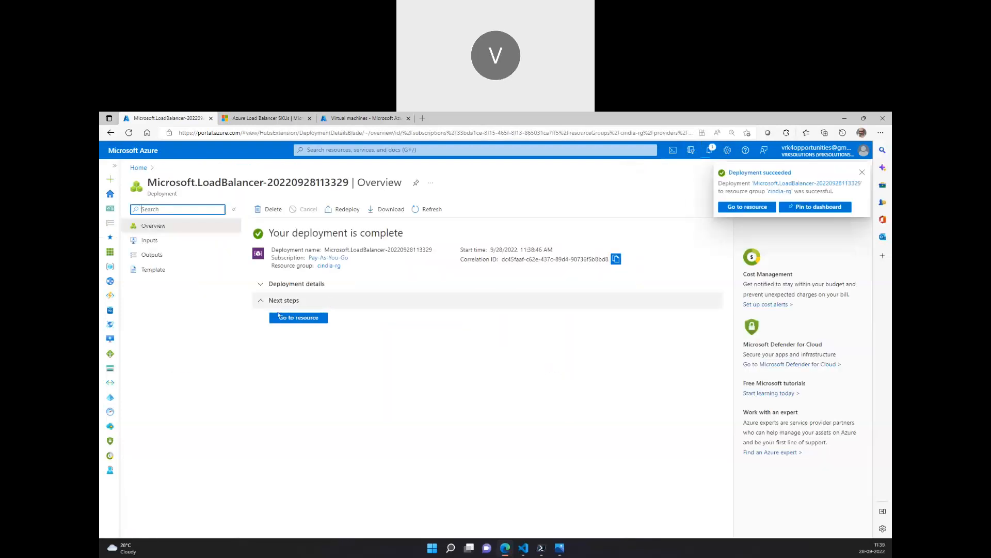
Return to the portal home, search for the Virtual machines service and start creating a new Azure virtual machine
{"action": "left_click", "coordinate": [138, 168]}
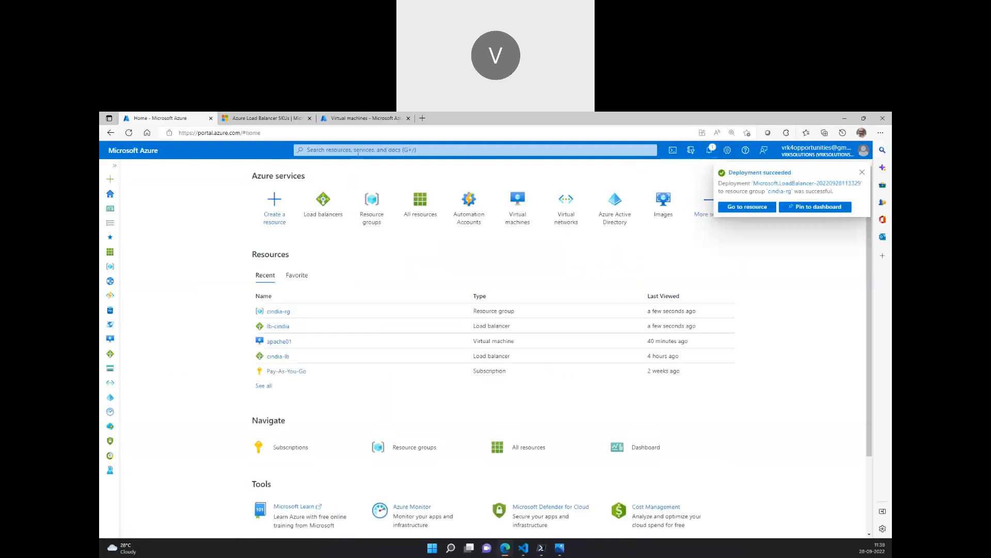
{"action": "left_click", "coordinate": [373, 150]}
{"action": "type", "text": "virtual"}
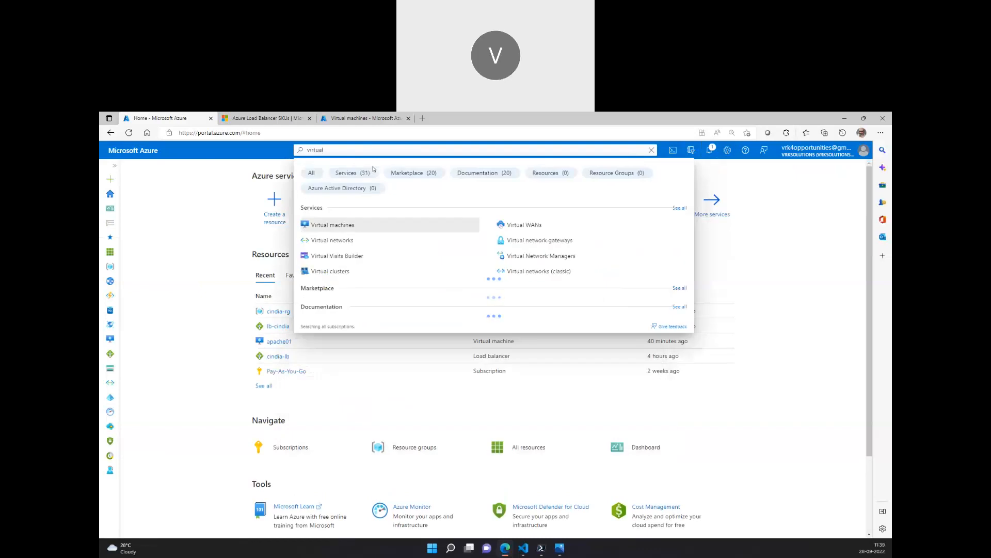
{"action": "left_click", "coordinate": [331, 224]}
{"action": "left_click", "coordinate": [156, 210]}
{"action": "left_click", "coordinate": [159, 226]}
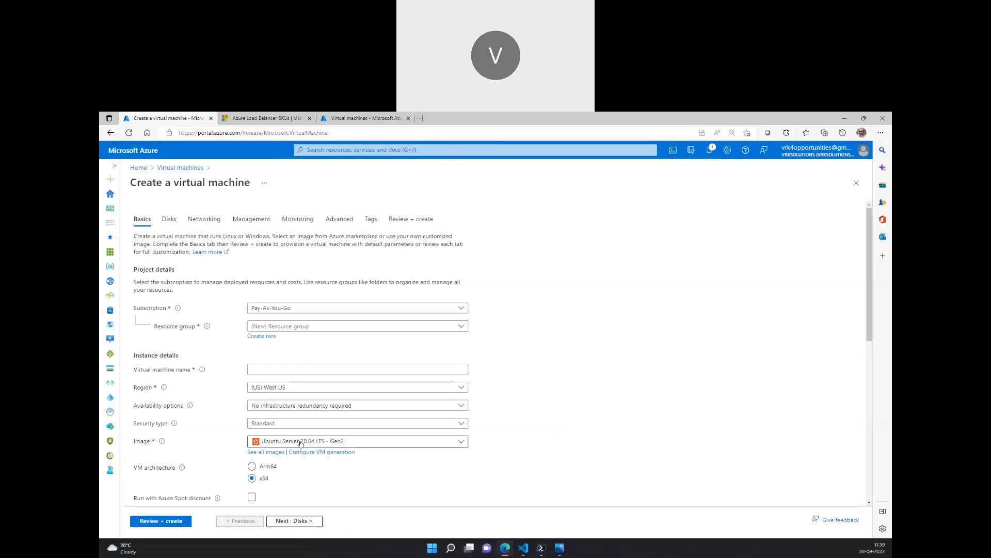
Place the virtual machine in resource group cindia-rg, name it apache01 and enable the Azure Spot discount
{"action": "left_click", "coordinate": [290, 327]}
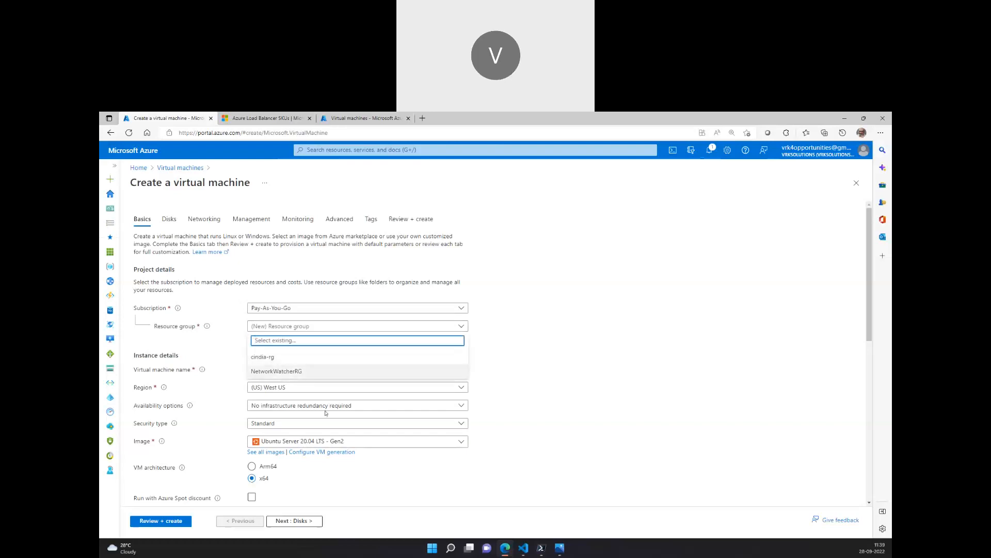
{"action": "left_click", "coordinate": [270, 358]}
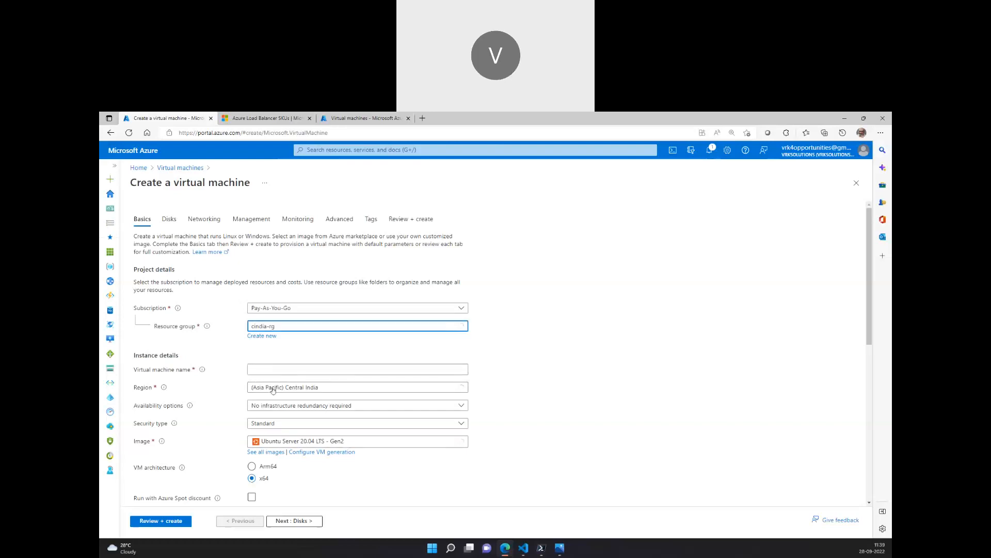
{"action": "left_click", "coordinate": [271, 370]}
{"action": "type", "text": "apache01"}
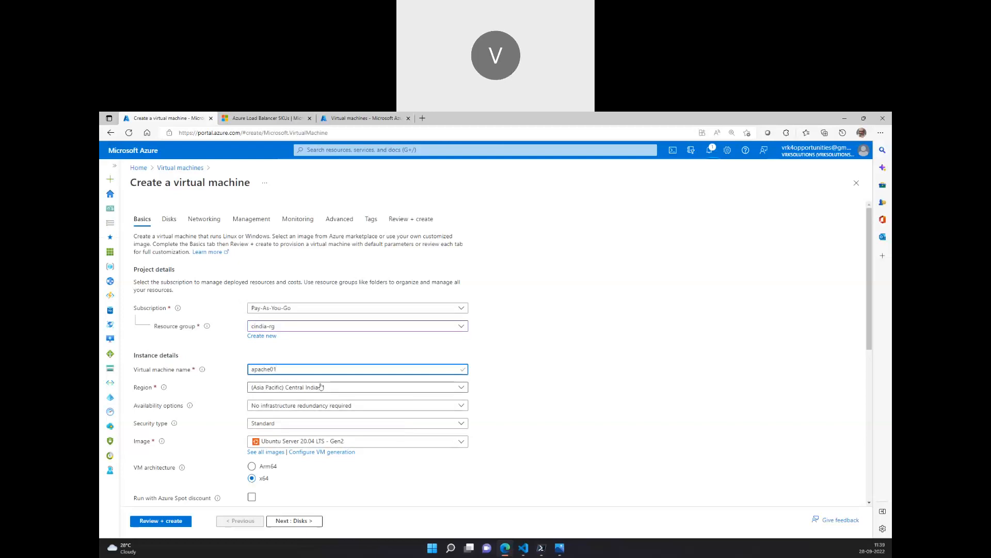
{"action": "left_click", "coordinate": [324, 387]}
{"action": "left_click", "coordinate": [589, 349]}
{"action": "scroll", "coordinate": [338, 273], "scroll_direction": "down", "scroll_amount": 3}
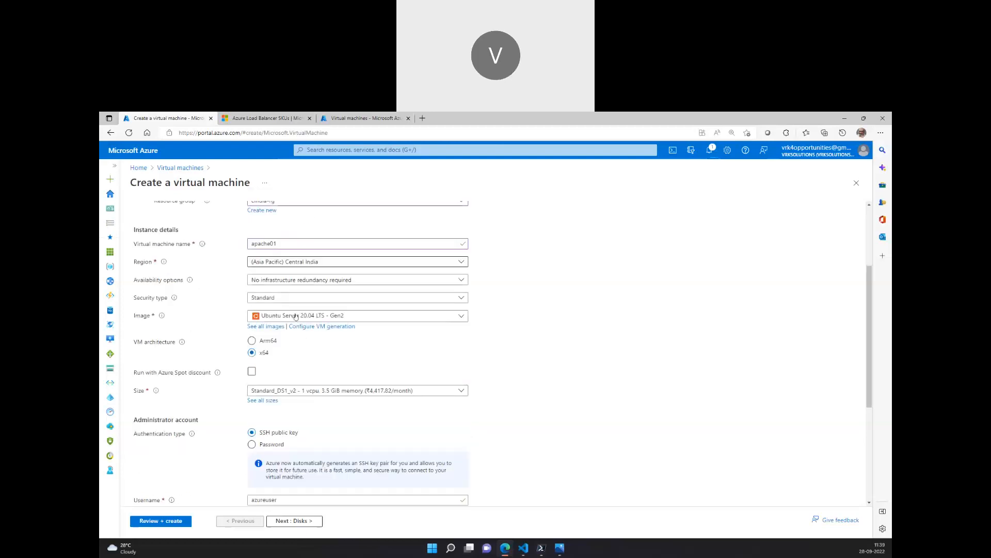
{"action": "left_click", "coordinate": [252, 358]}
Switch the administrator account to password authentication with username trainer, and enter and confirm the account password
{"action": "scroll", "coordinate": [332, 334], "scroll_direction": "down", "scroll_amount": 1}
{"action": "scroll", "coordinate": [332, 334], "scroll_direction": "down", "scroll_amount": 4}
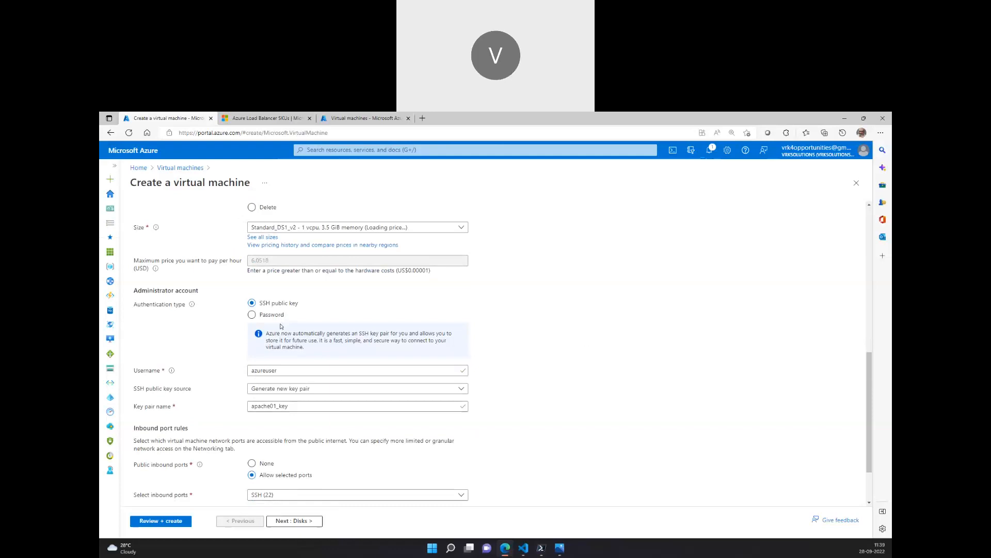
{"action": "left_click", "coordinate": [272, 315]}
{"action": "left_click", "coordinate": [283, 335]}
{"action": "type", "text": "trainer"}
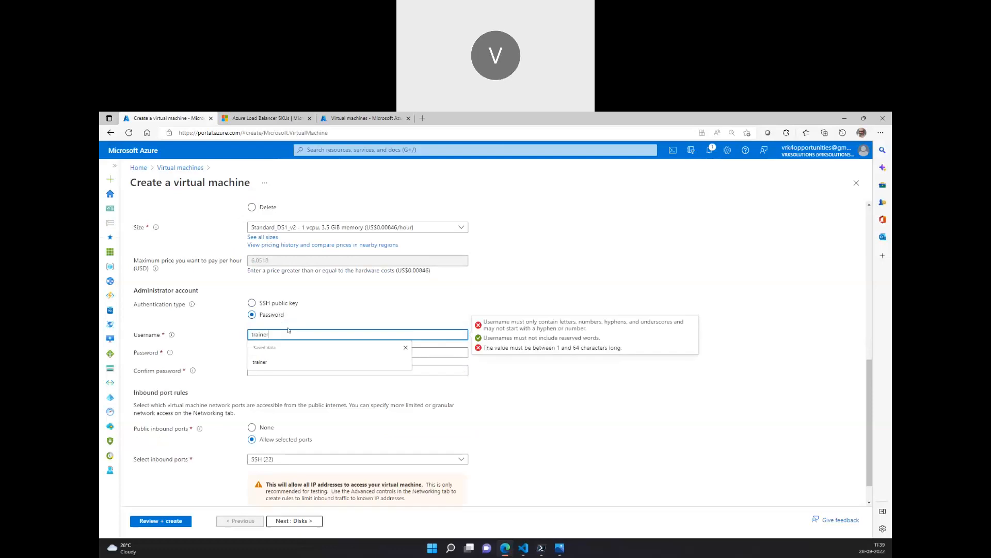
{"action": "key", "text": "Tab"}
{"action": "type", "text": "*****"}
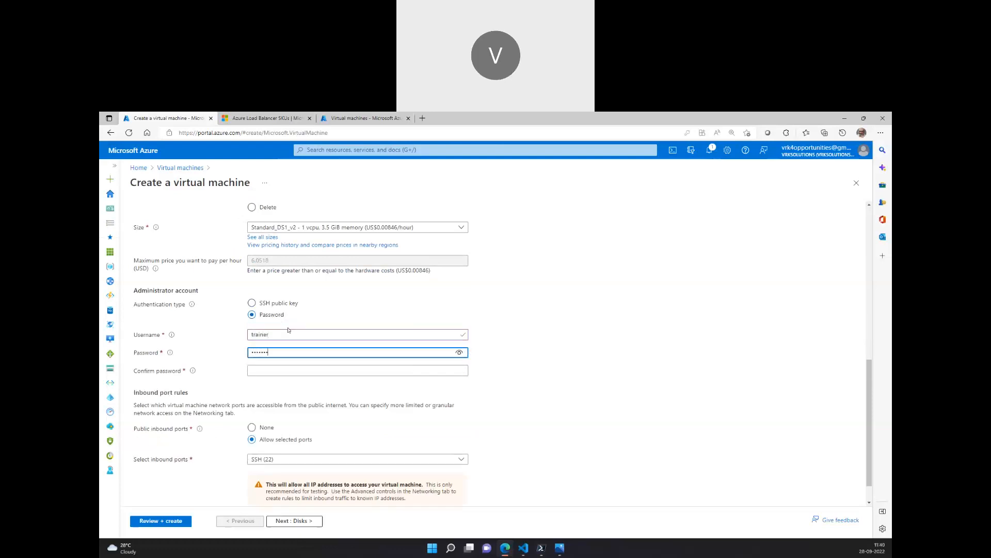
{"action": "type", "text": "*"}
{"action": "key", "text": "Tab"}
{"action": "type", "text": "••"}
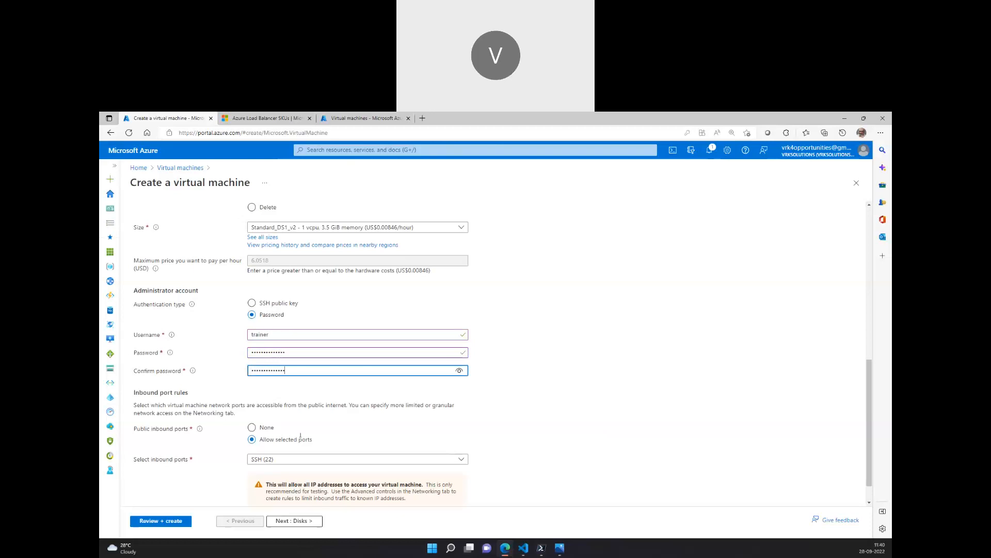
In the networking settings, choose the Advanced NIC network security group option and name a new security group webservers-nsg
{"action": "left_click", "coordinate": [296, 521]}
{"action": "left_click", "coordinate": [297, 521]}
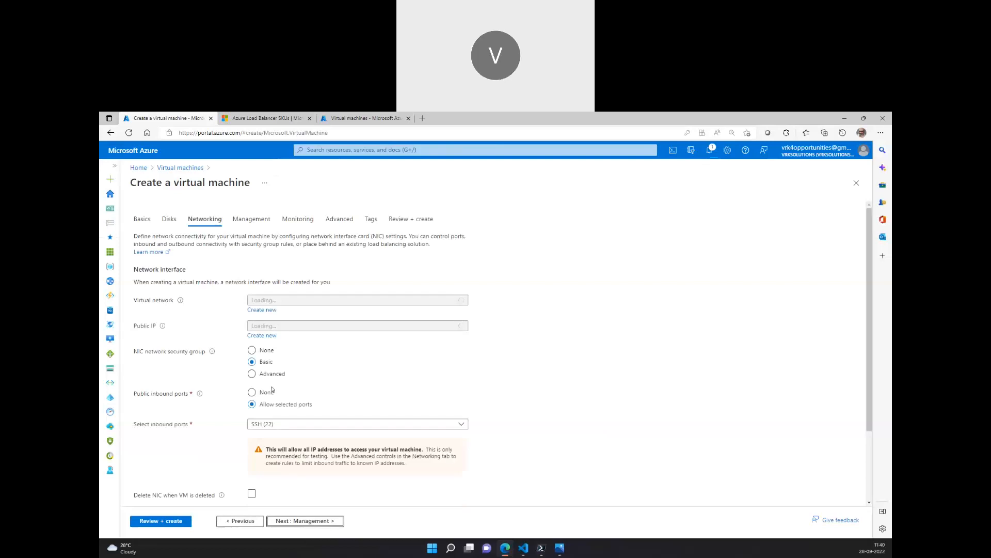
{"action": "left_click", "coordinate": [271, 391]}
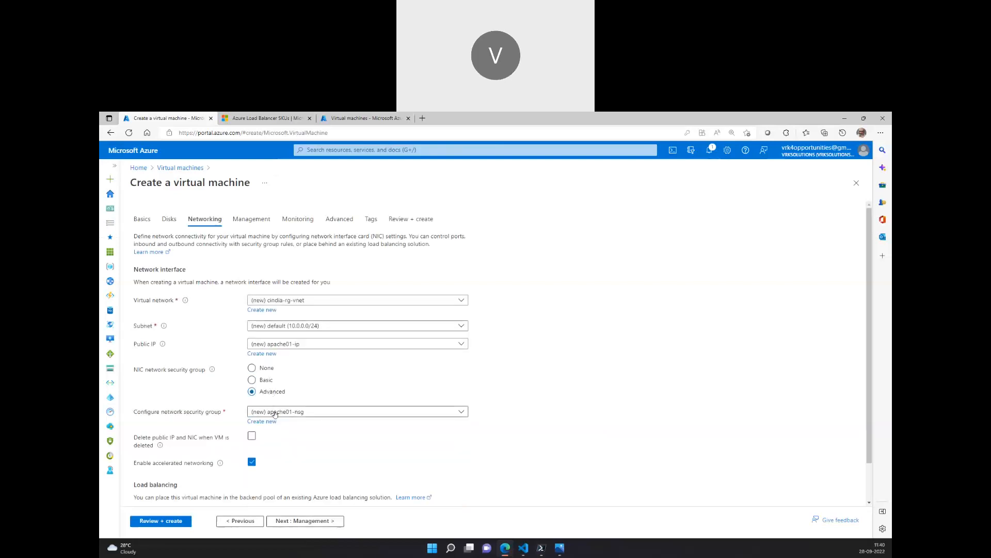
{"action": "left_click", "coordinate": [268, 421]}
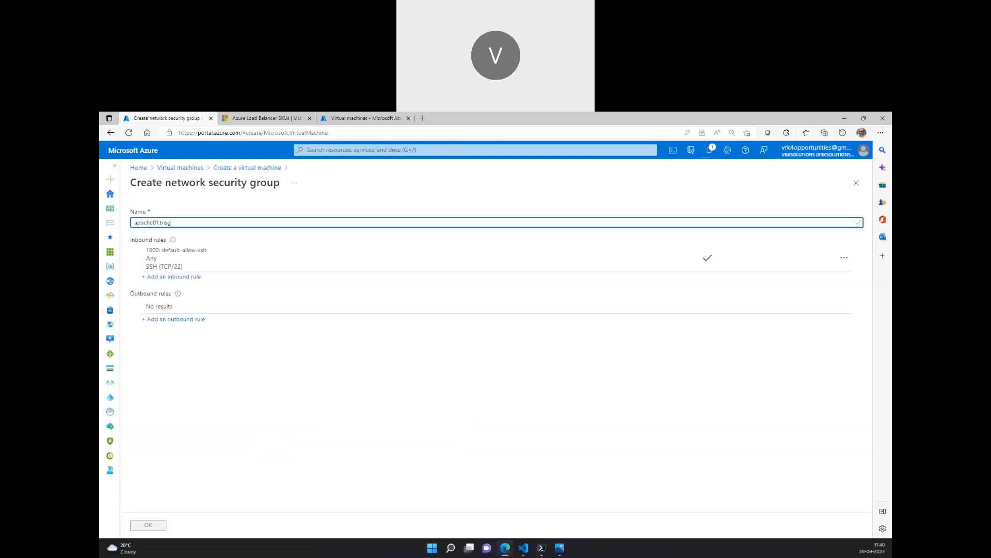
{"action": "double_click", "coordinate": [144, 222]}
{"action": "type", "text": "webservers"}
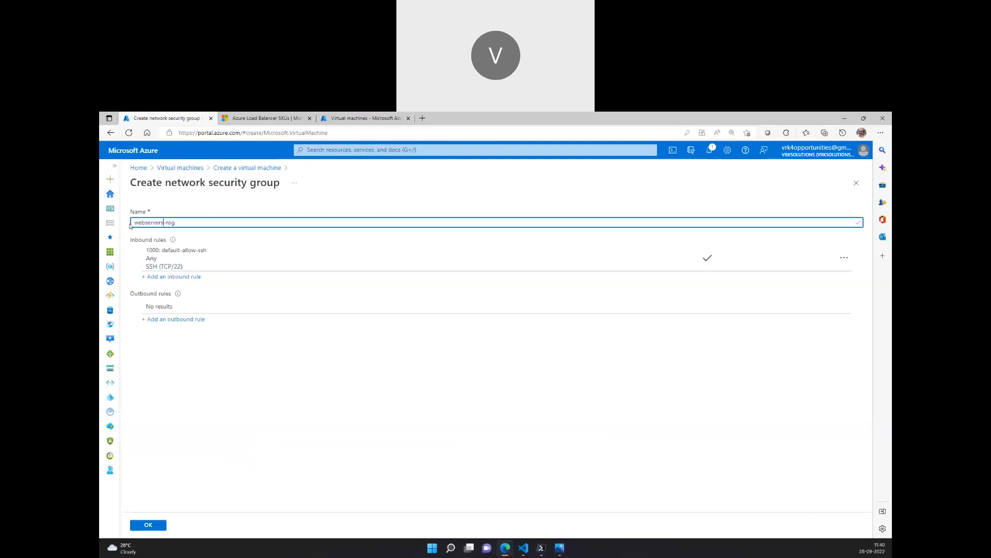
Add an inbound rule named Allow_HTTP for destination port 80 and save the new network security group
{"action": "left_click", "coordinate": [175, 276]}
{"action": "left_click", "coordinate": [680, 323]}
{"action": "key", "text": "BackSpace"}
{"action": "key", "text": "BackSpace"}
{"action": "scroll", "coordinate": [649, 444], "scroll_direction": "down", "scroll_amount": 1}
{"action": "double_click", "coordinate": [649, 444]}
{"action": "type", "text": "Allow_HTTP"}
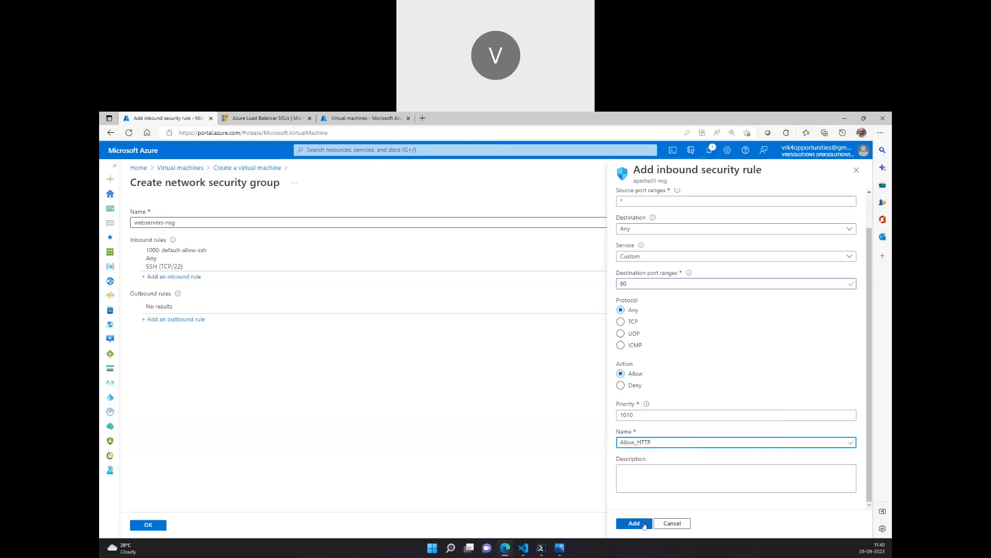
{"action": "left_click", "coordinate": [635, 524]}
{"action": "left_click", "coordinate": [150, 525]}
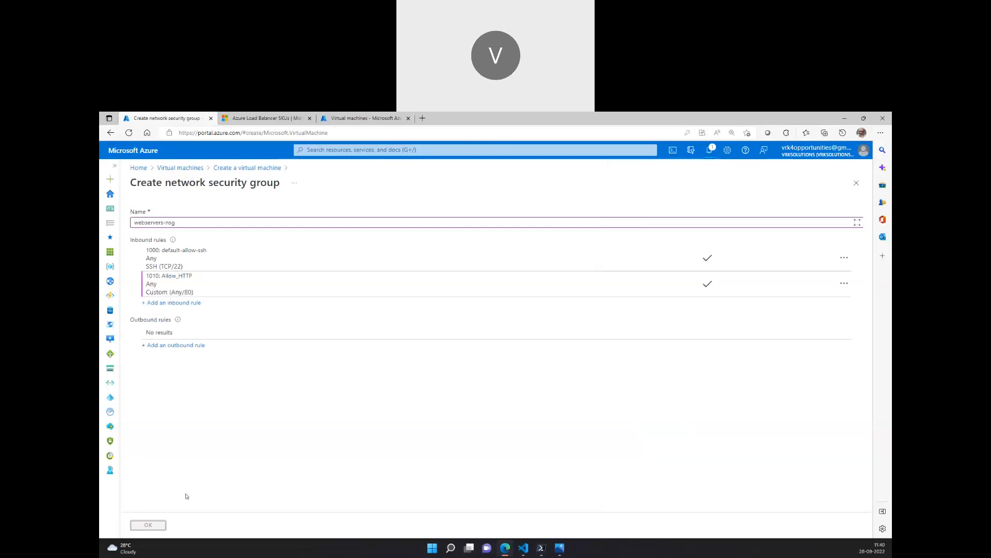
Have the public IP and NIC deleted along with the virtual machine
{"action": "scroll", "coordinate": [310, 374], "scroll_direction": "down", "scroll_amount": 1}
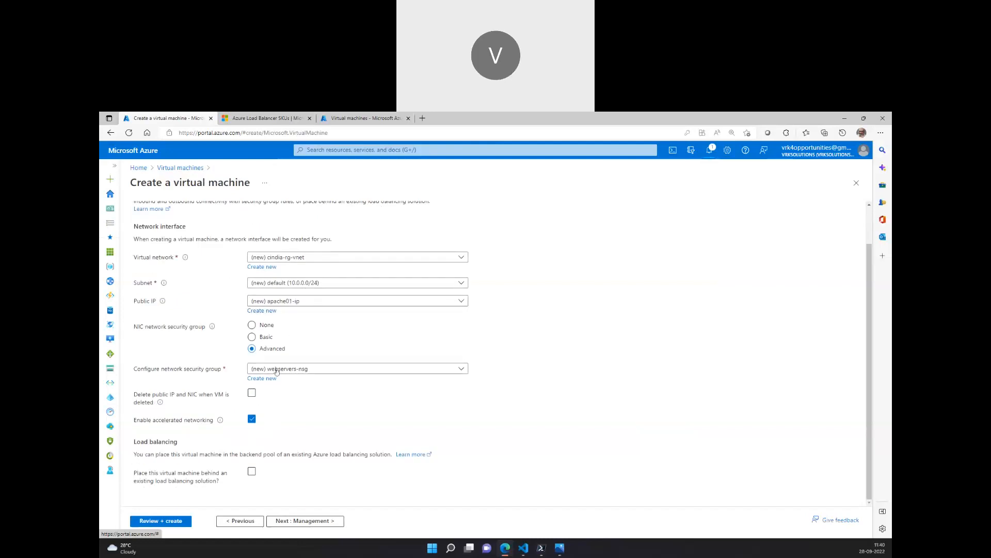
{"action": "left_click", "coordinate": [253, 393]}
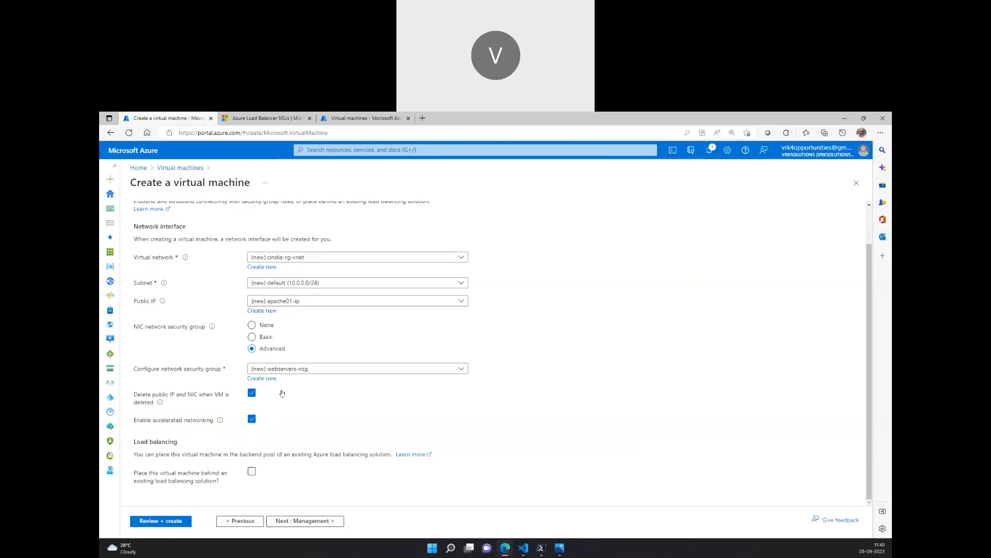
{"action": "scroll", "coordinate": [273, 357], "scroll_direction": "up", "scroll_amount": 2}
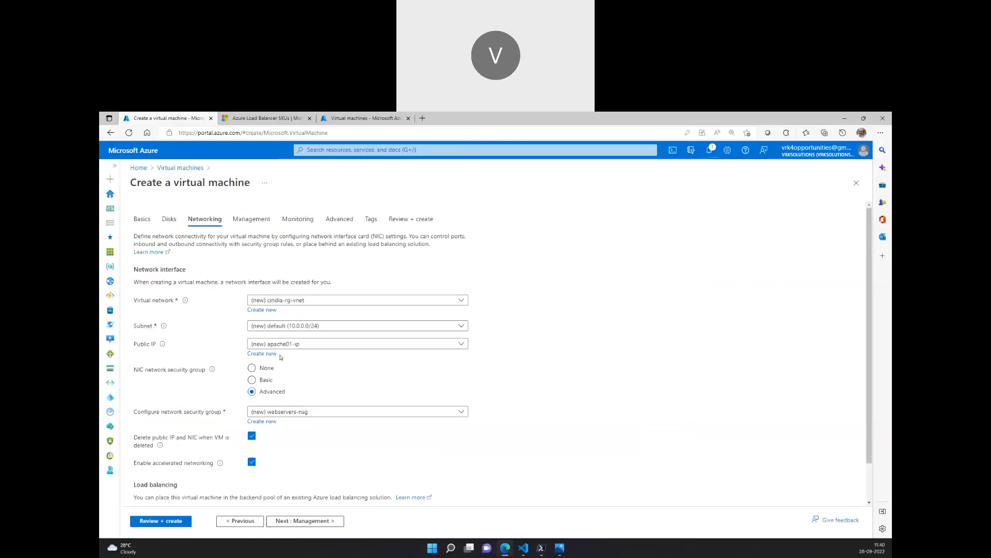
Go back to the virtual machine's basic settings and turn off the Azure Spot discount
{"action": "left_click", "coordinate": [141, 219]}
{"action": "scroll", "coordinate": [267, 339], "scroll_direction": "down", "scroll_amount": 3}
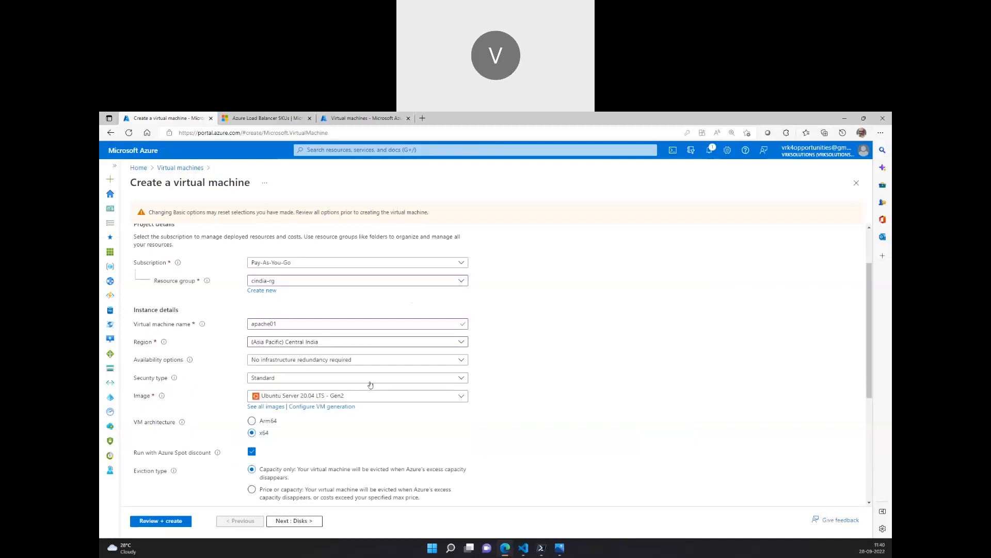
{"action": "scroll", "coordinate": [344, 297], "scroll_direction": "up", "scroll_amount": 1}
{"action": "left_click", "coordinate": [344, 301]}
{"action": "left_click", "coordinate": [508, 366]}
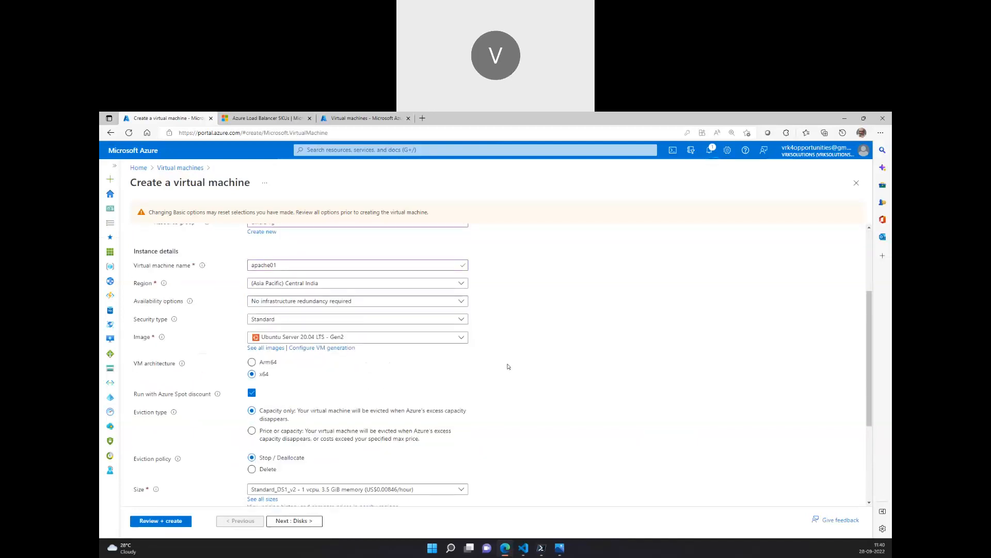
{"action": "scroll", "coordinate": [465, 372], "scroll_direction": "down", "scroll_amount": 1}
{"action": "scroll", "coordinate": [451, 376], "scroll_direction": "down", "scroll_amount": 2}
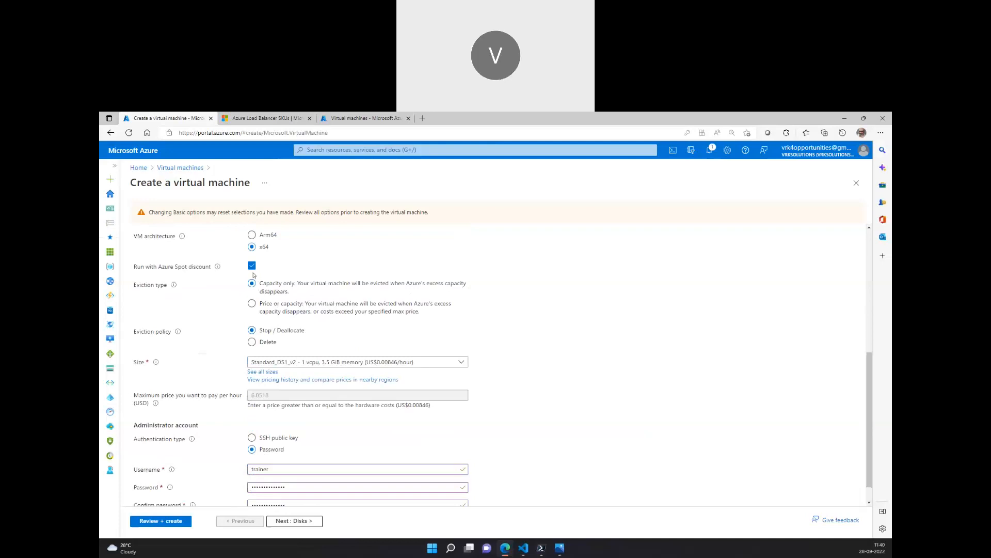
{"action": "left_click", "coordinate": [252, 265]}
{"action": "scroll", "coordinate": [373, 416], "scroll_direction": "up", "scroll_amount": 2}
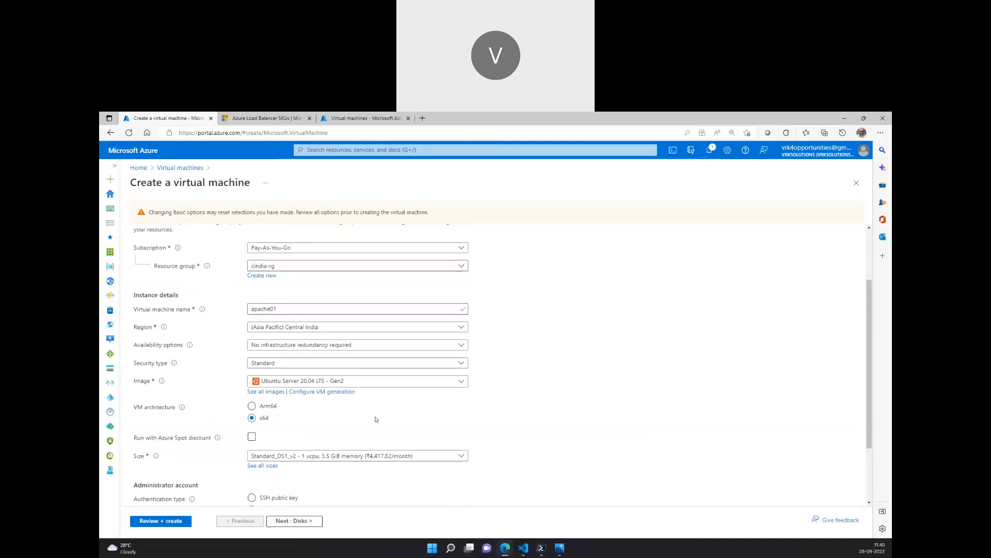
{"action": "scroll", "coordinate": [377, 420], "scroll_direction": "down", "scroll_amount": 1}
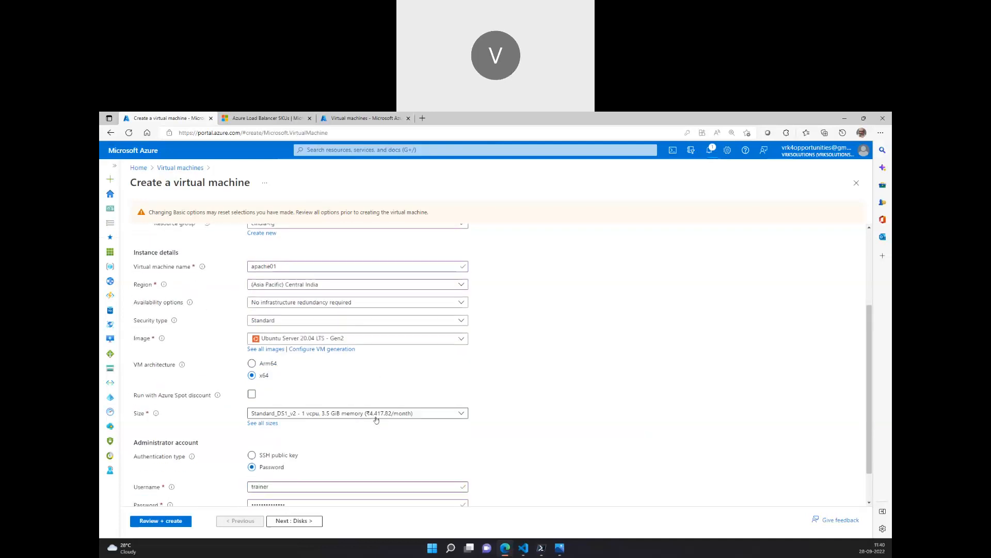
Set the virtual machine's availability option to Availability set and create a new set named availset-cindia
{"action": "left_click", "coordinate": [282, 305]}
{"action": "left_click", "coordinate": [284, 375]}
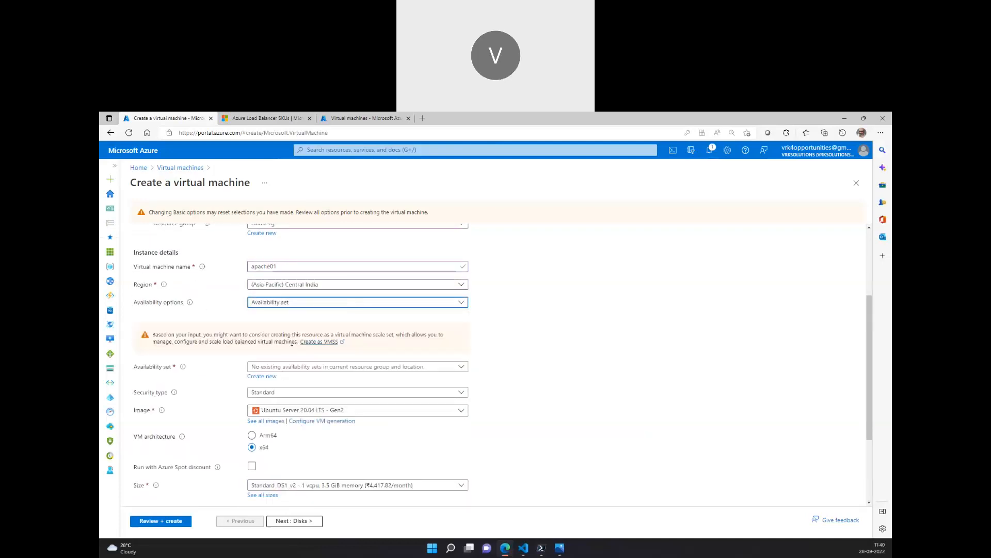
{"action": "left_click", "coordinate": [266, 376]}
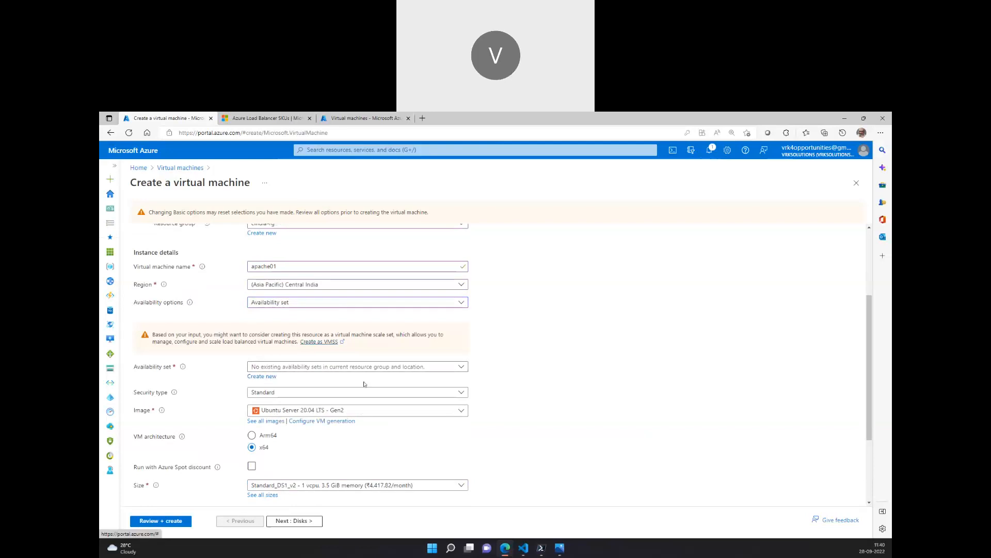
{"action": "left_click", "coordinate": [642, 231]}
{"action": "type", "text": "avail-cen"}
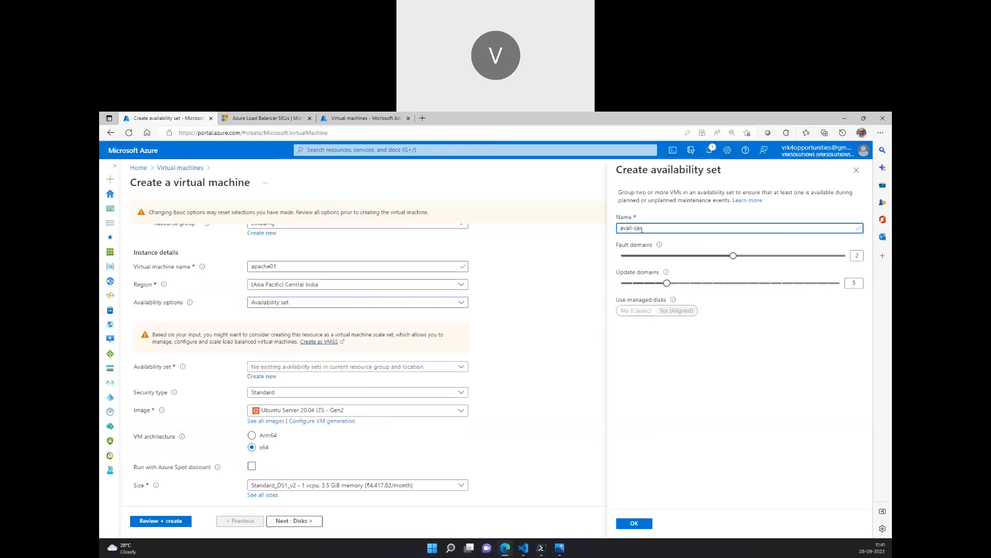
{"action": "key", "text": "BackSpace"}
{"action": "key", "text": "BackSpace"}
{"action": "key", "text": "BackSpace"}
{"action": "key", "text": "BackSpace"}
{"action": "type", "text": "set-"}
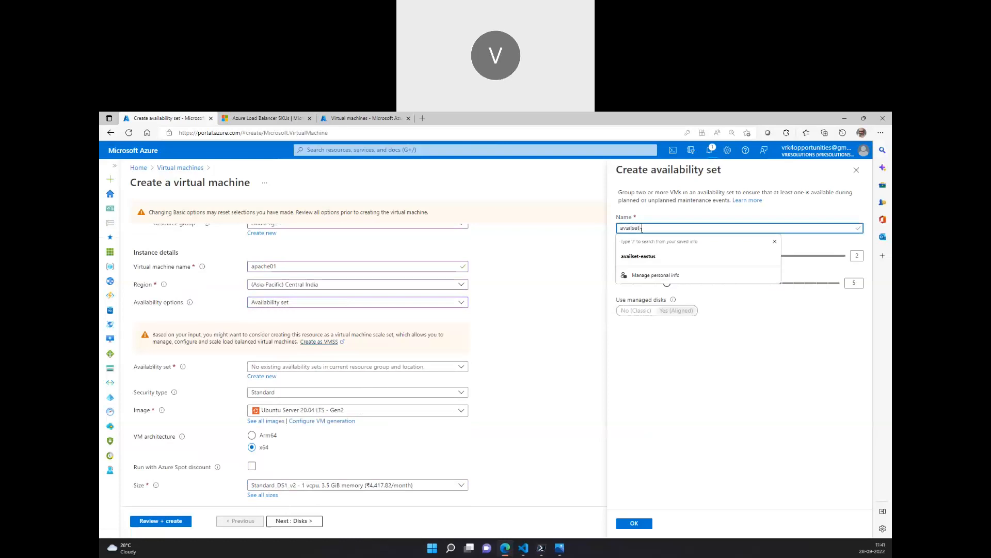
{"action": "type", "text": "cindia"}
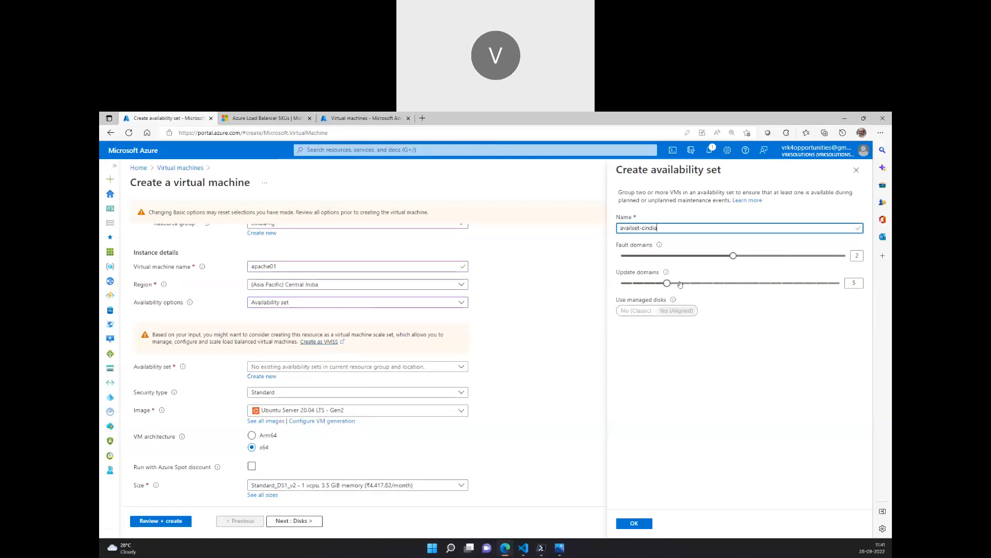
{"action": "left_click", "coordinate": [733, 256]}
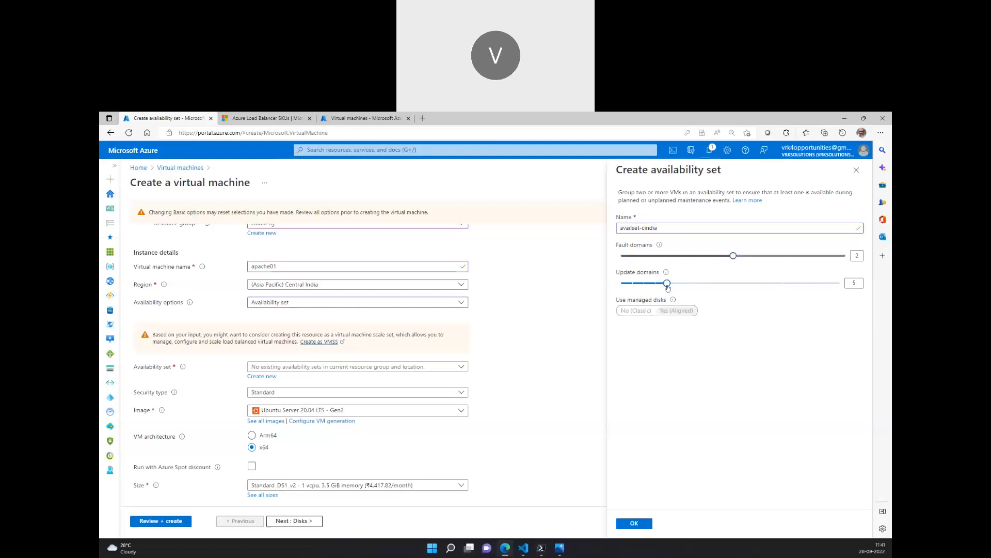
{"action": "left_click", "coordinate": [634, 523]}
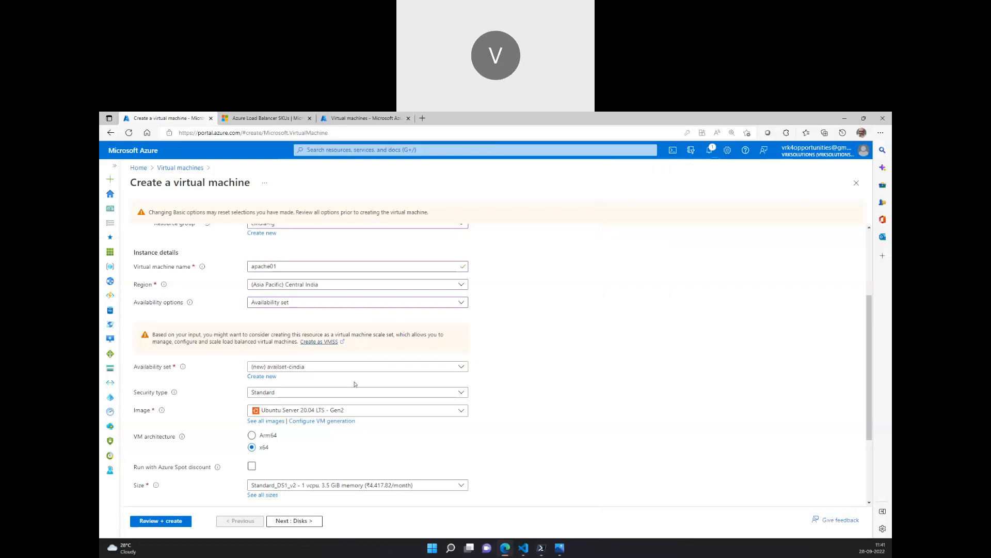
In the networking settings, place the virtual machine behind an existing load balancing solution of type Azure load balancer
{"action": "scroll", "coordinate": [310, 490], "scroll_direction": "down", "scroll_amount": 3}
{"action": "left_click", "coordinate": [306, 522]}
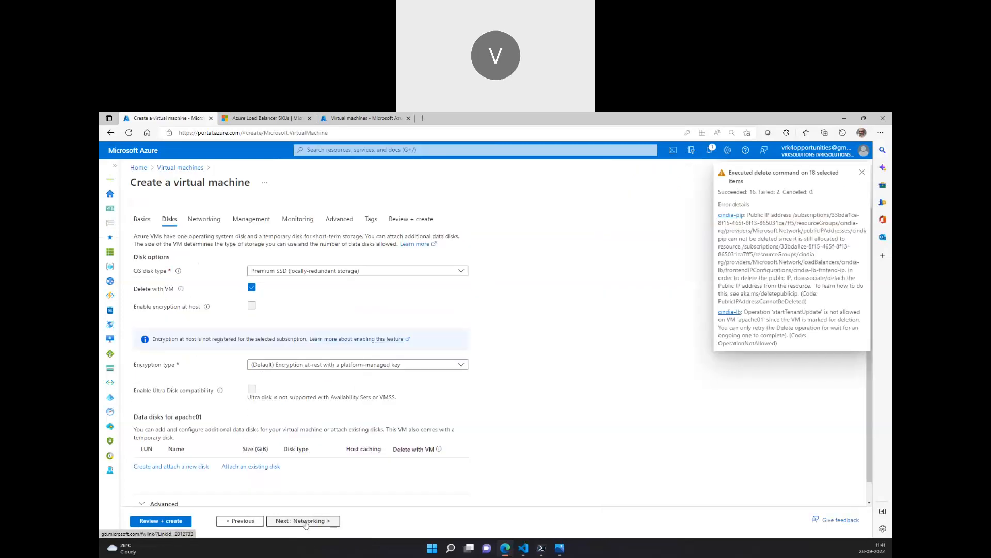
{"action": "left_click", "coordinate": [306, 521]}
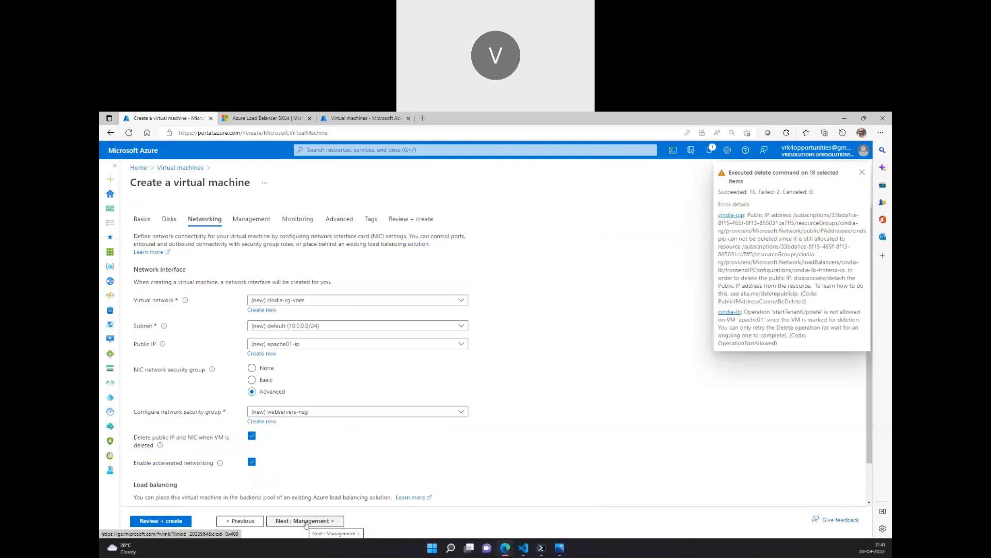
{"action": "left_click", "coordinate": [306, 522]}
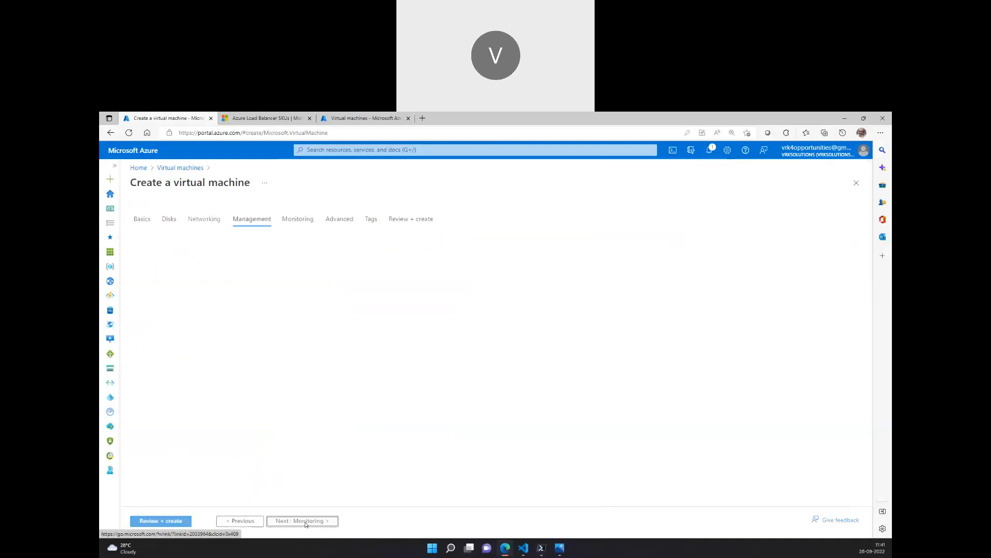
{"action": "left_click", "coordinate": [203, 219]}
{"action": "scroll", "coordinate": [251, 472], "scroll_direction": "down", "scroll_amount": 2}
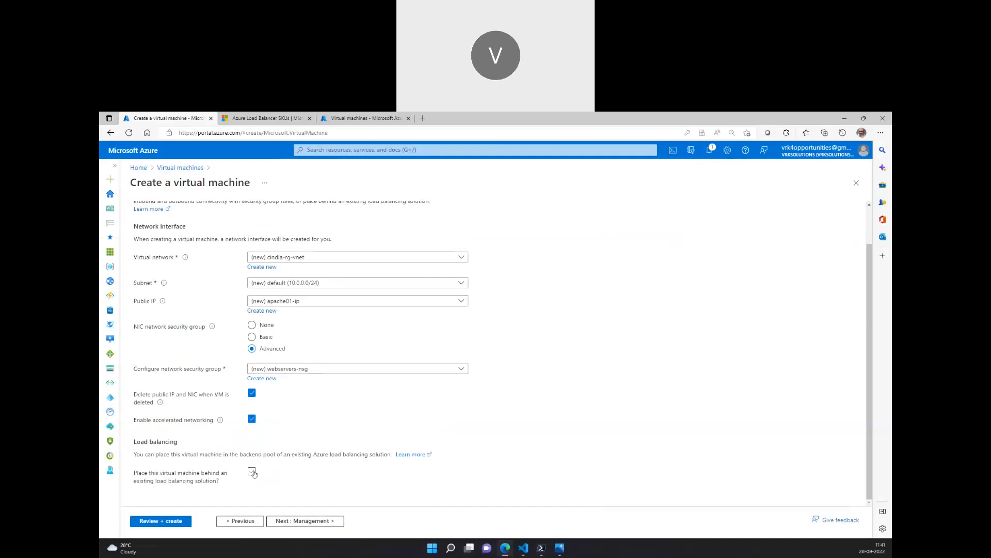
{"action": "left_click", "coordinate": [252, 471]}
{"action": "scroll", "coordinate": [320, 424], "scroll_direction": "down", "scroll_amount": 2}
{"action": "left_click", "coordinate": [282, 463]}
{"action": "left_click", "coordinate": [277, 490]}
Select lb-cindia as the load balancer, with webservers-pool as its backend pool
{"action": "left_click", "coordinate": [281, 480]}
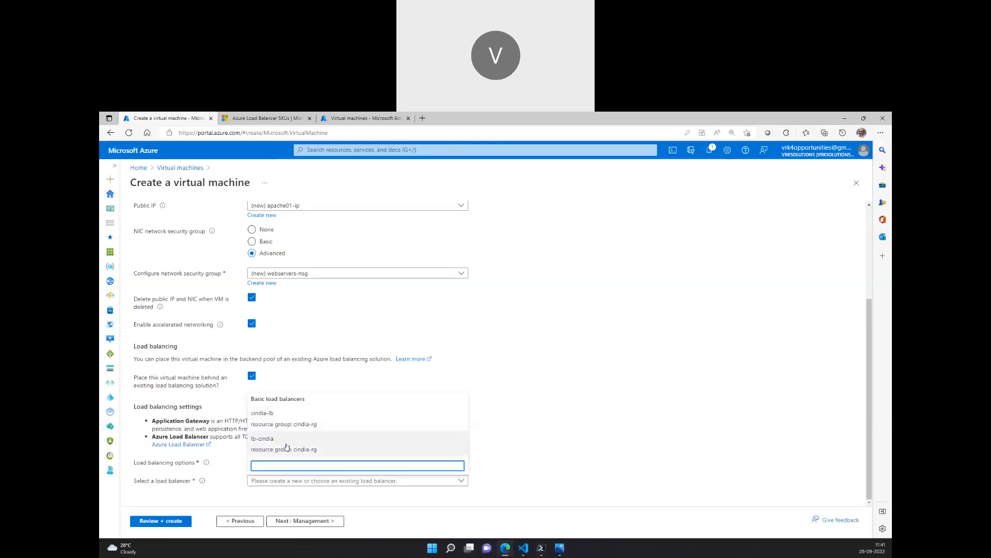
{"action": "left_click", "coordinate": [283, 443]}
{"action": "scroll", "coordinate": [349, 402], "scroll_direction": "down", "scroll_amount": 1}
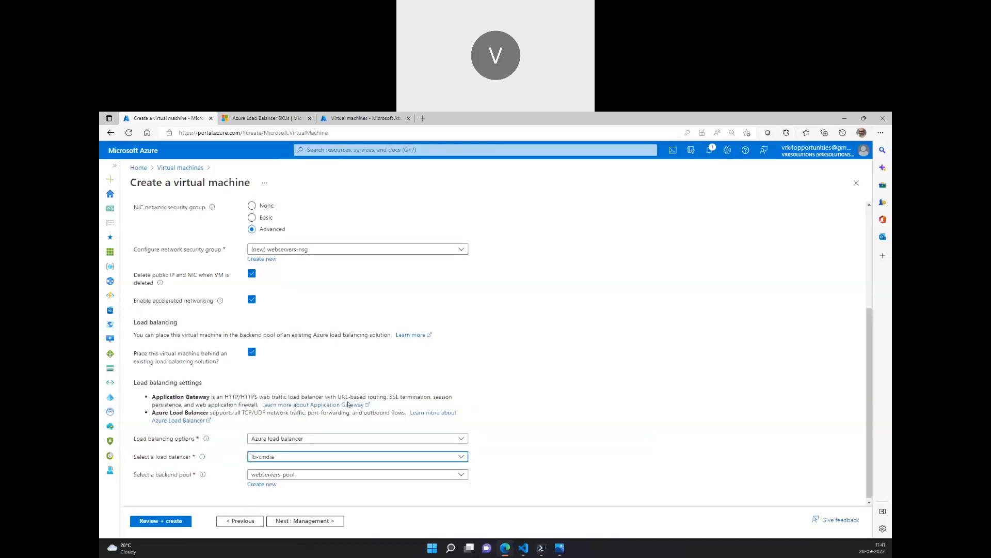
{"action": "left_click", "coordinate": [300, 473]}
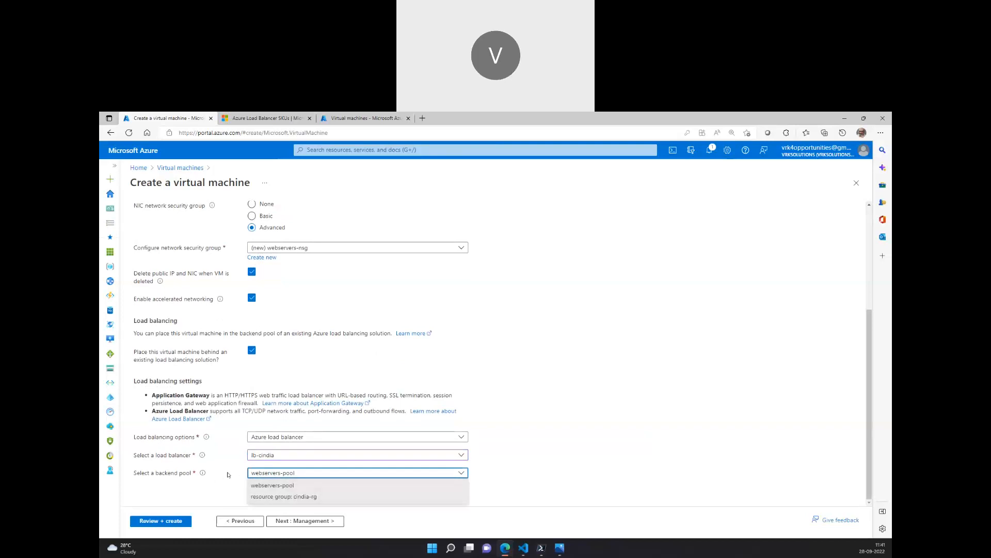
{"action": "left_click", "coordinate": [227, 475]}
{"action": "left_click", "coordinate": [282, 457]}
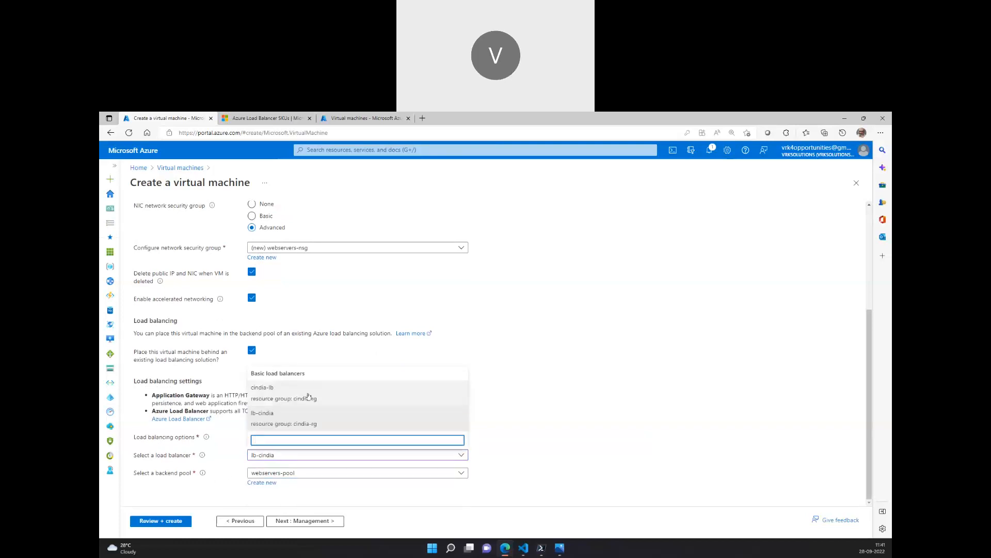
{"action": "left_click", "coordinate": [519, 412]}
Leave the management options at their defaults, disable boot diagnostics, and review and create the virtual machine
{"action": "left_click", "coordinate": [299, 521]}
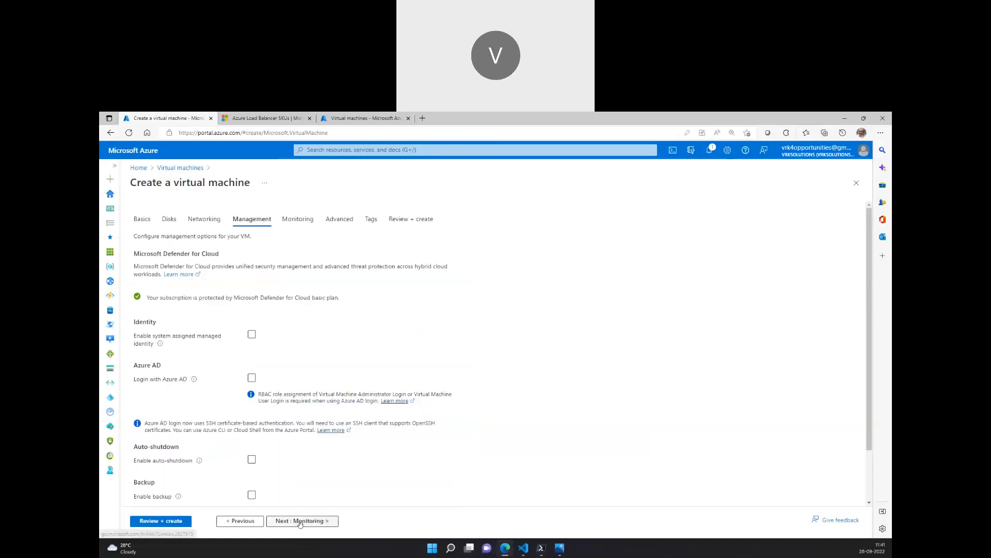
{"action": "scroll", "coordinate": [319, 412], "scroll_direction": "down", "scroll_amount": 2}
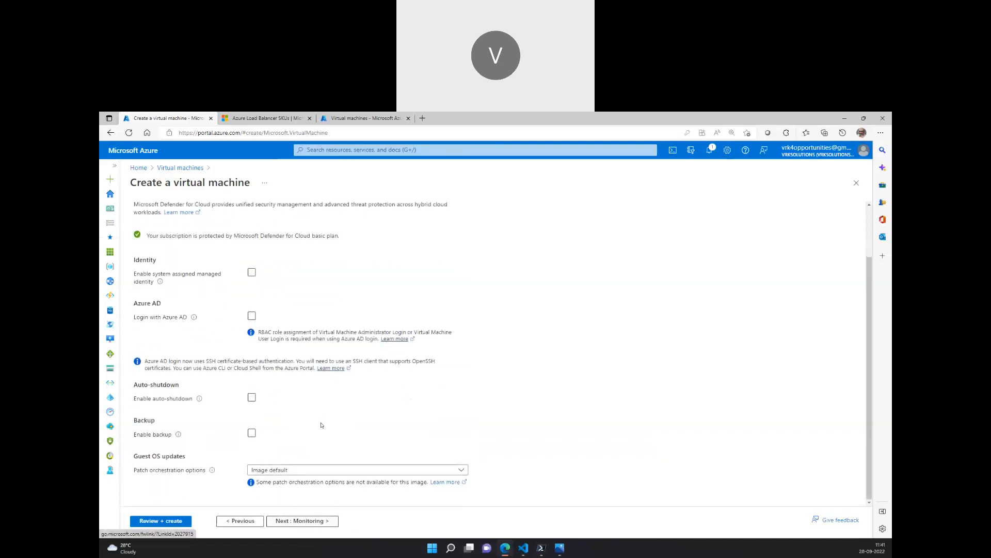
{"action": "left_click", "coordinate": [299, 521]}
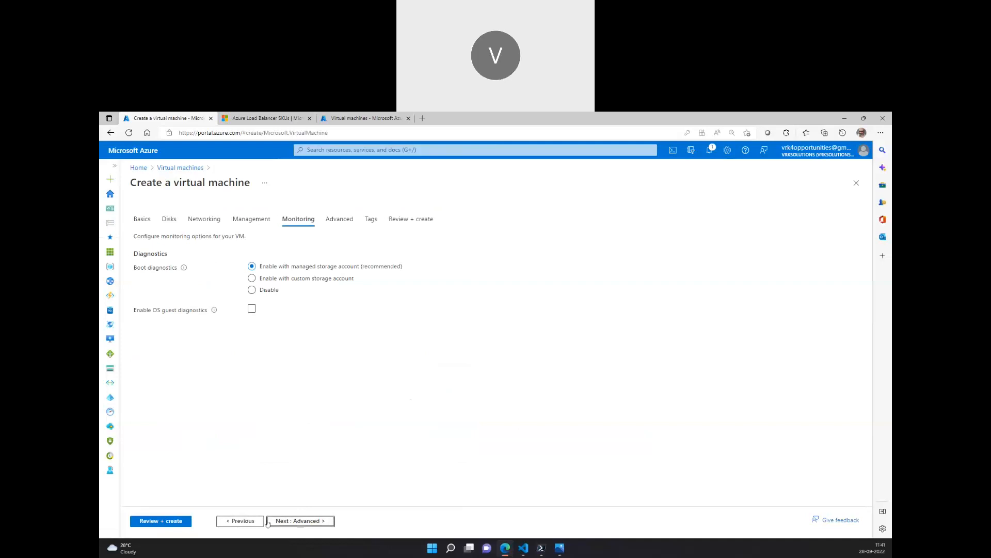
{"action": "left_click", "coordinate": [261, 290]}
{"action": "left_click", "coordinate": [183, 523]}
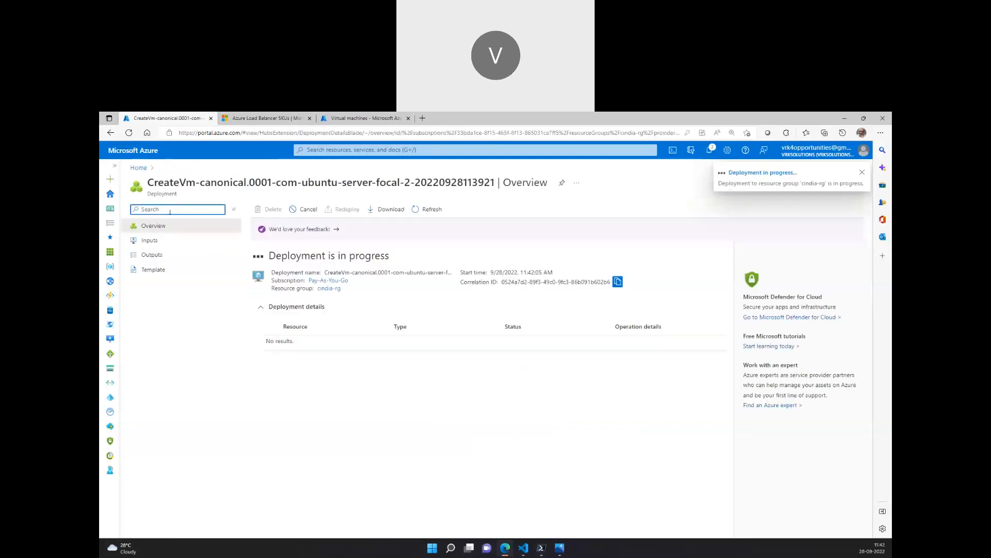
Open the resource group cindia-rg from the portal home page
{"action": "left_click", "coordinate": [142, 170]}
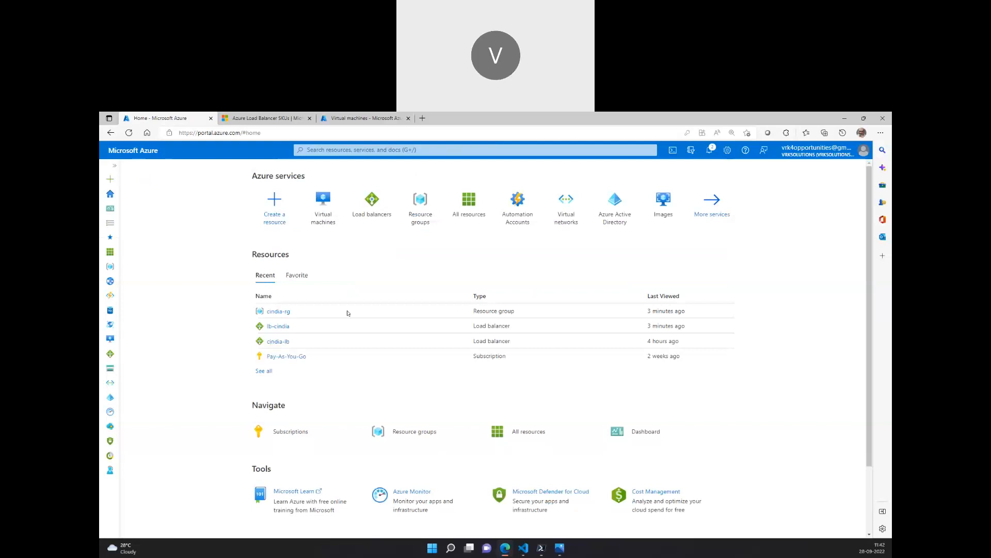
{"action": "left_click", "coordinate": [419, 207]}
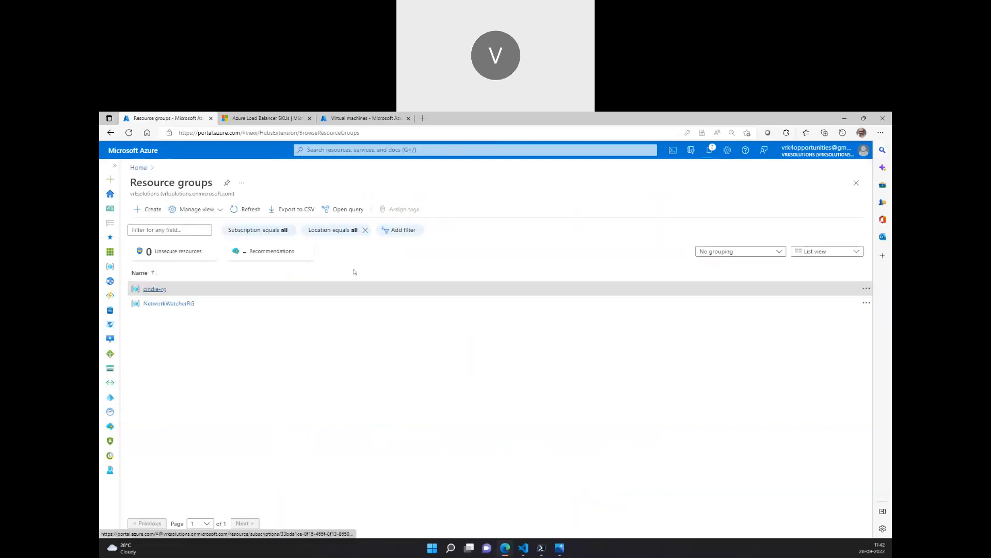
{"action": "left_click", "coordinate": [354, 289]}
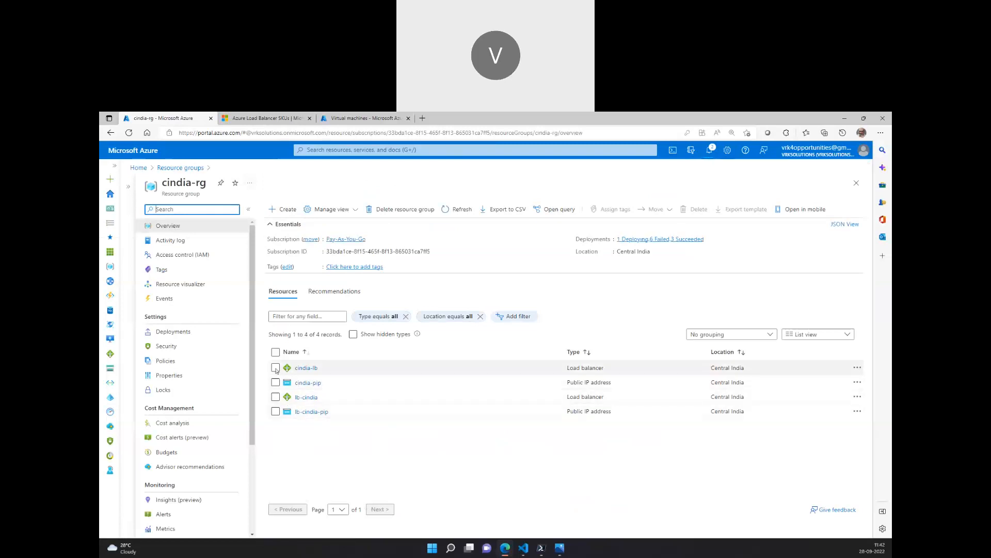
Check the notifications about the earlier bulk deletion and delete the public IP address cindia-pip, confirming with yes
{"action": "left_click", "coordinate": [275, 367]}
{"action": "left_click", "coordinate": [275, 383]}
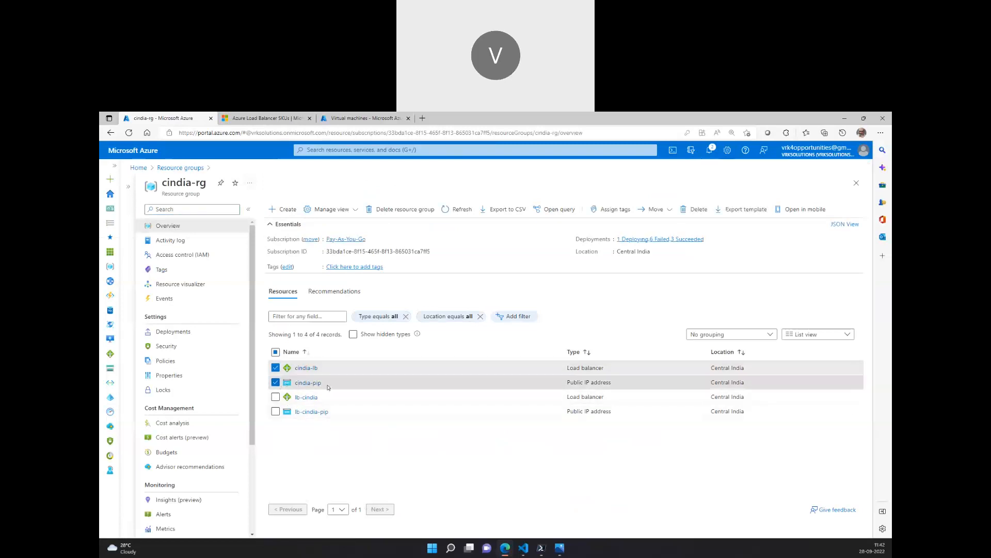
{"action": "left_click", "coordinate": [710, 154]}
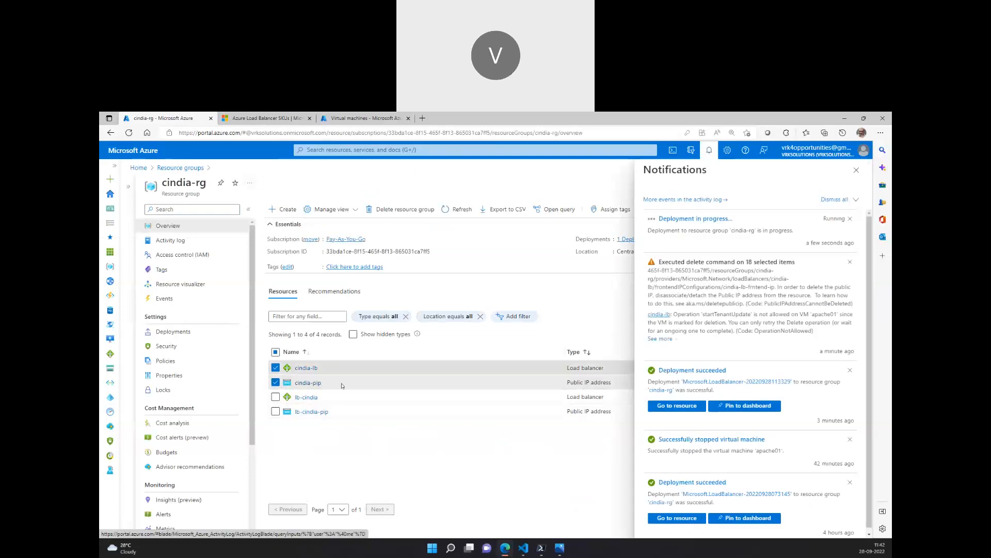
{"action": "left_click", "coordinate": [856, 171]}
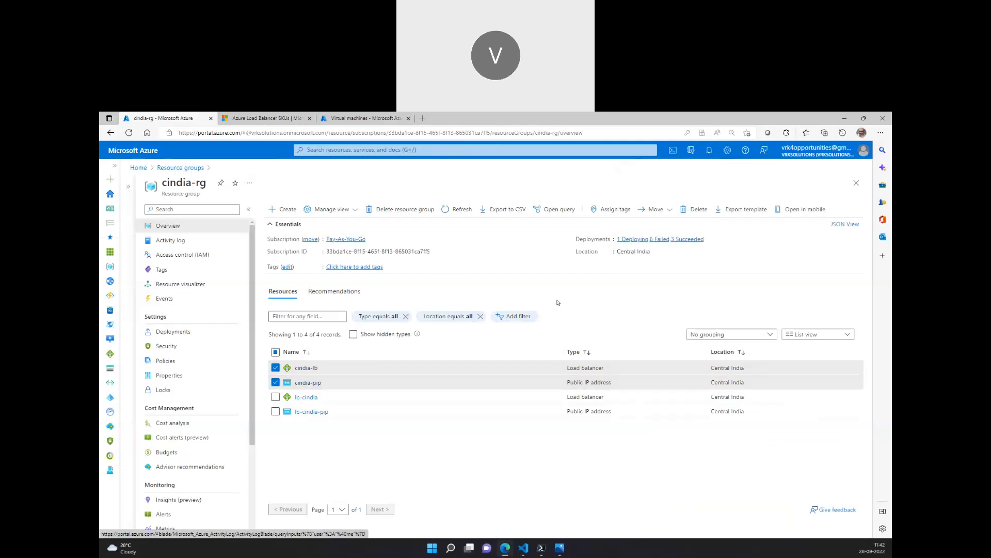
{"action": "left_click", "coordinate": [275, 367]}
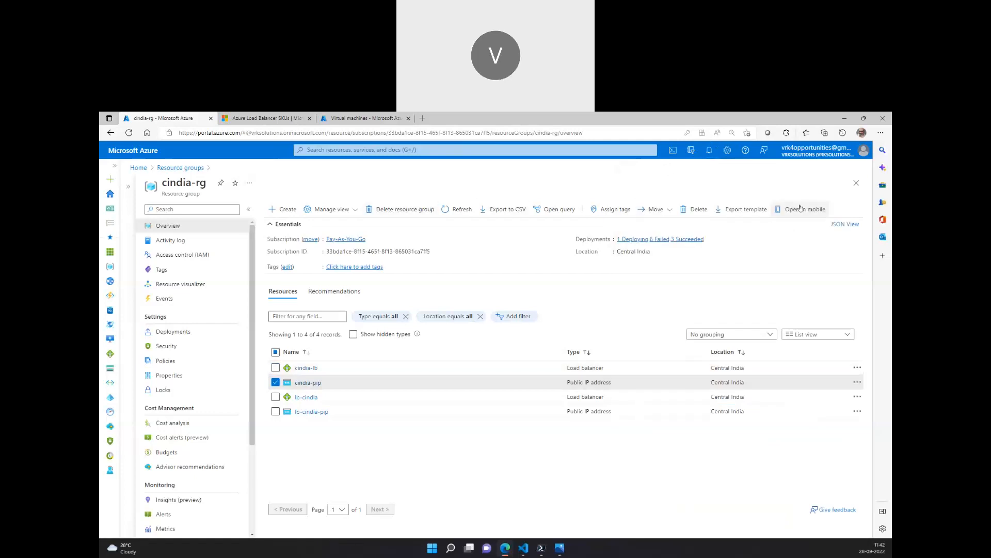
{"action": "left_click", "coordinate": [695, 209]}
{"action": "left_click", "coordinate": [728, 305]}
{"action": "type", "text": "te"}
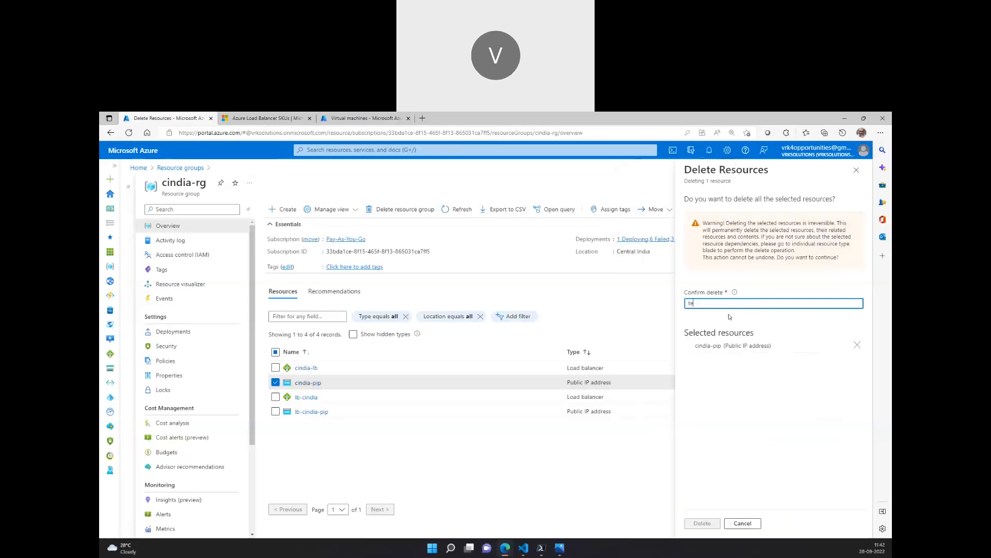
{"action": "key", "text": "BackSpace"}
{"action": "key", "text": "BackSpace"}
{"action": "type", "text": "yes"}
{"action": "left_click", "coordinate": [705, 524]}
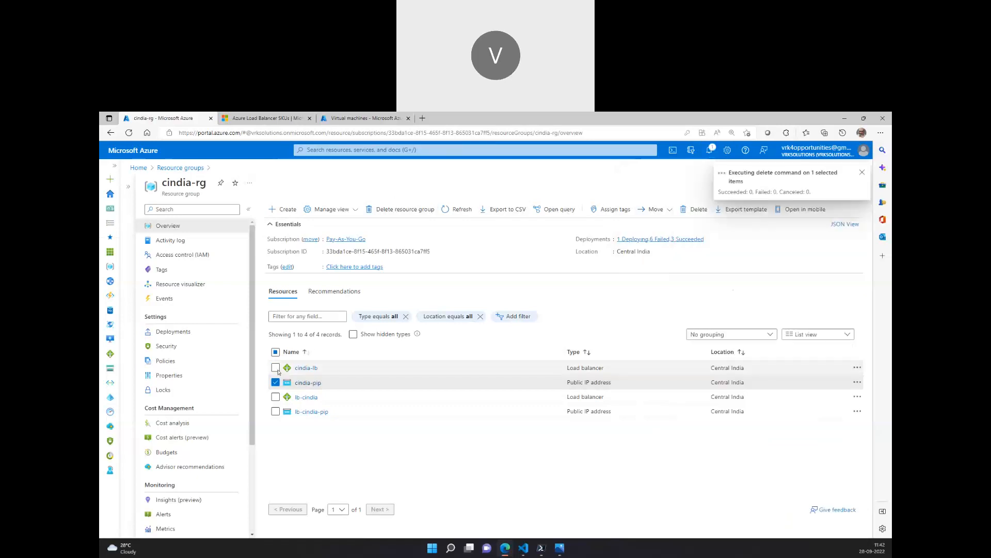
Delete the old load balancer cindia-lb together with cindia-pip, confirming with yes
{"action": "left_click", "coordinate": [275, 367]}
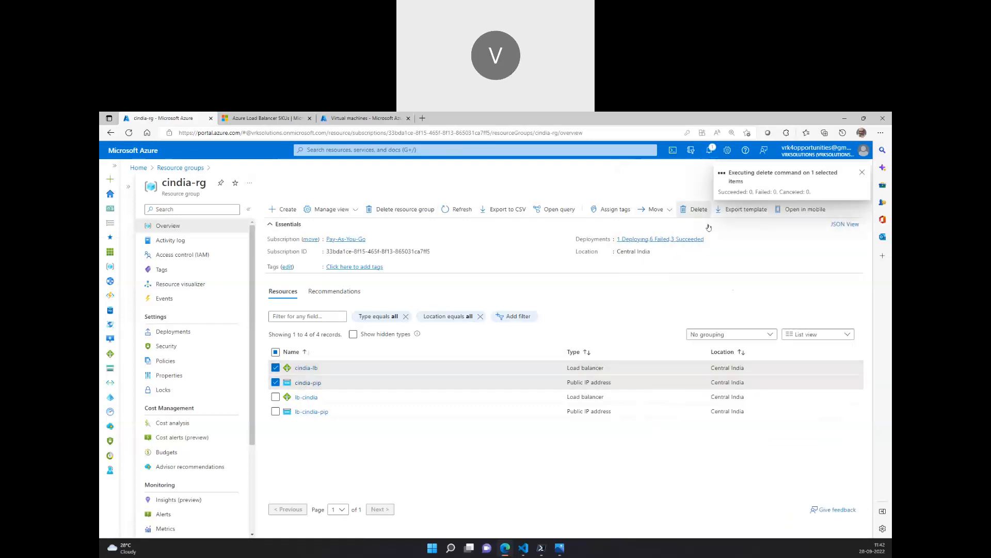
{"action": "left_click", "coordinate": [699, 209]}
{"action": "type", "text": "yes"}
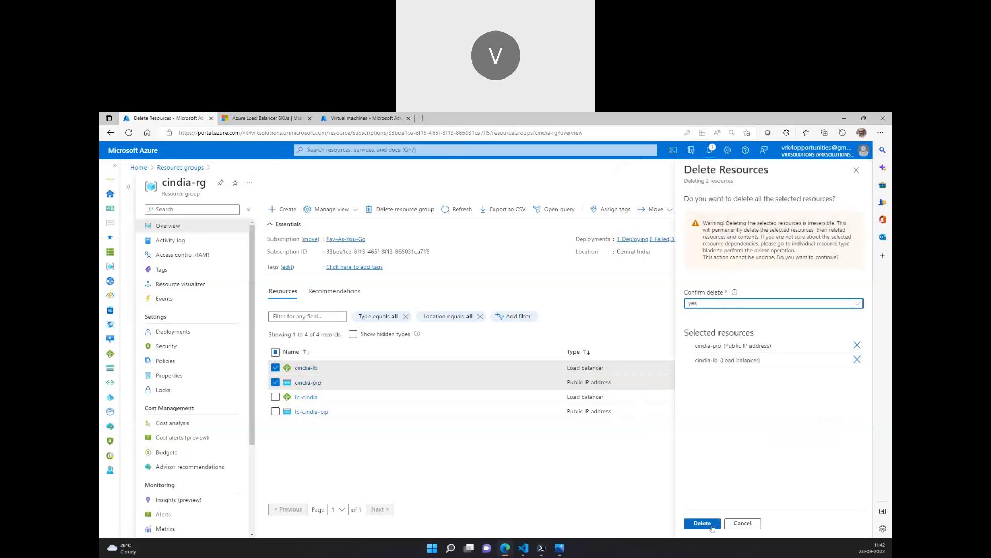
{"action": "left_click", "coordinate": [713, 525]}
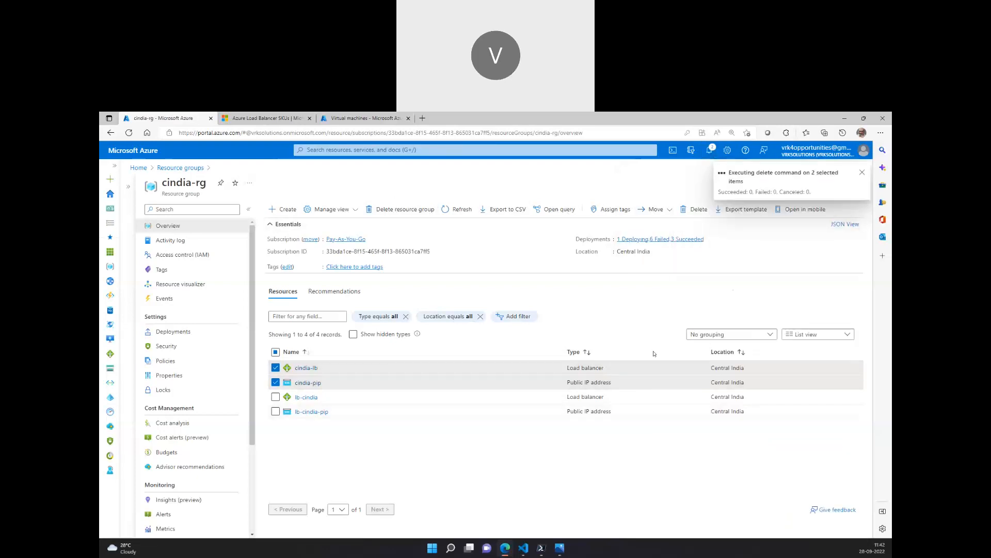
View the newly deployed virtual machine apache01 through its deployment notification and return to the home page
{"action": "left_click", "coordinate": [711, 150]}
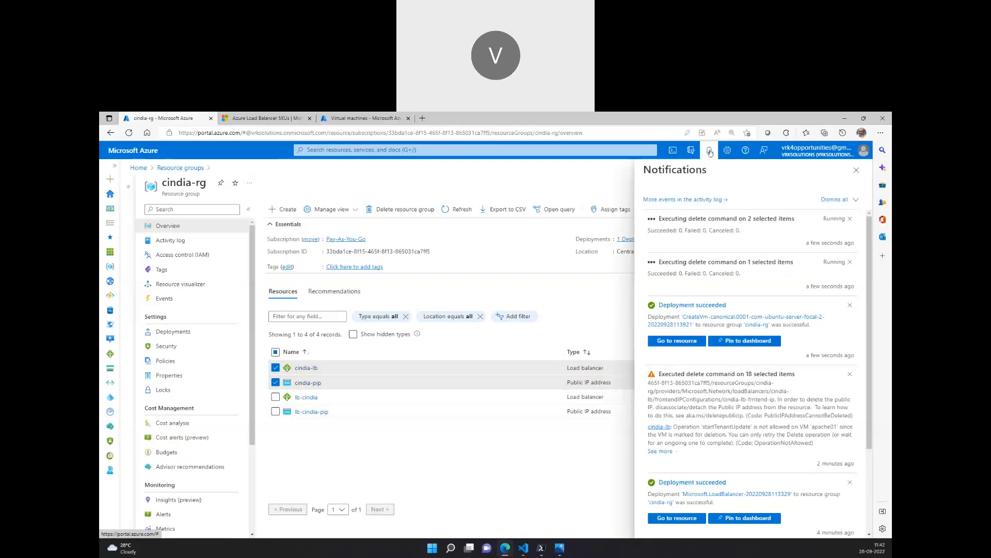
{"action": "left_click", "coordinate": [686, 344]}
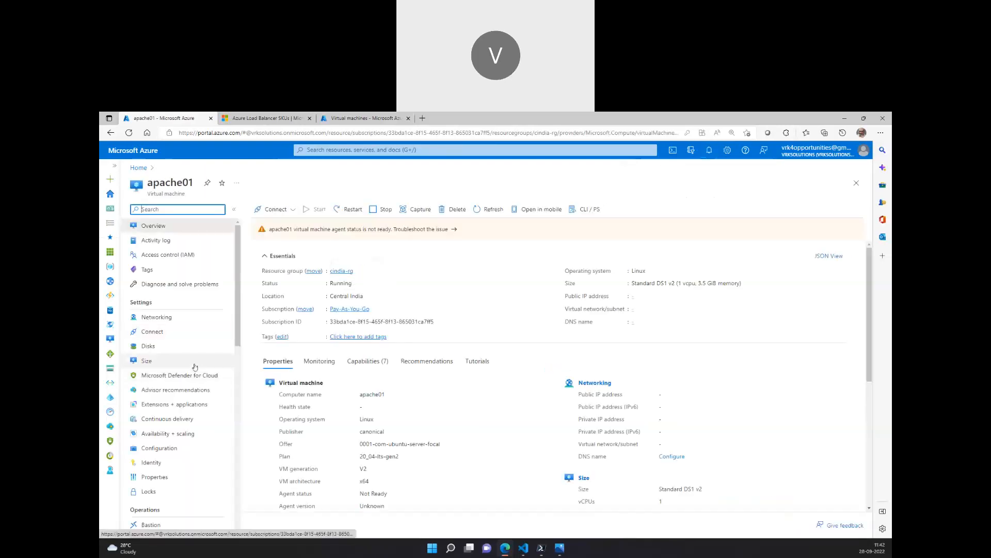
{"action": "left_click", "coordinate": [139, 172]}
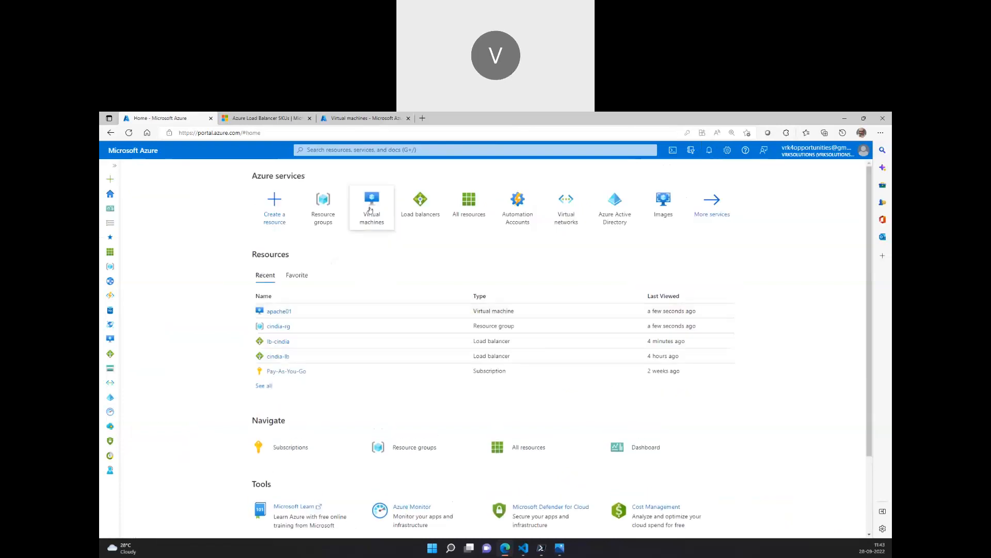
Start creating another Azure virtual machine from the virtual machines list
{"action": "left_click", "coordinate": [370, 209]}
{"action": "left_click", "coordinate": [154, 209]}
{"action": "left_click", "coordinate": [169, 231]}
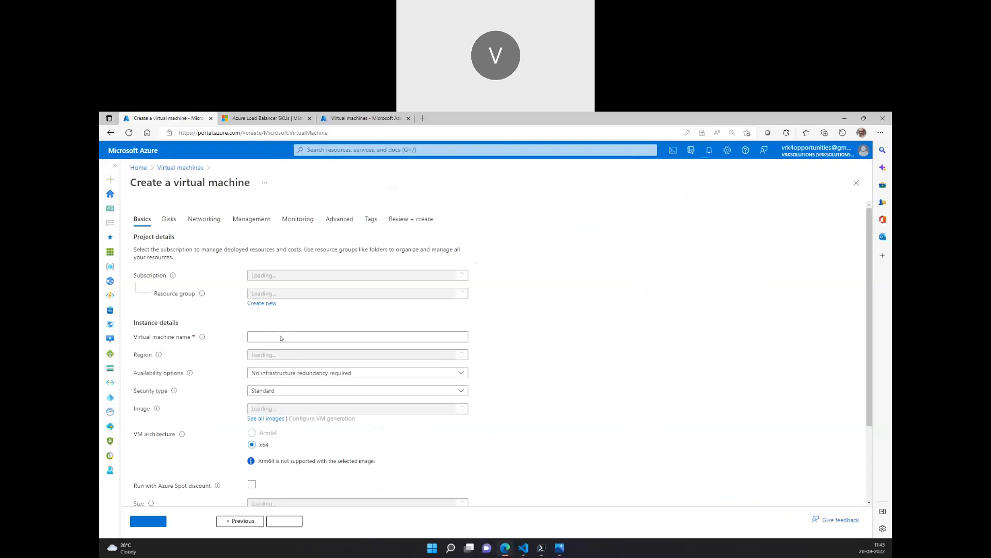
Select the resource group cindia-rg for the new virtual machine and name it nginx01
{"action": "left_click", "coordinate": [332, 327]}
{"action": "left_click", "coordinate": [283, 358]}
{"action": "left_click", "coordinate": [277, 368]}
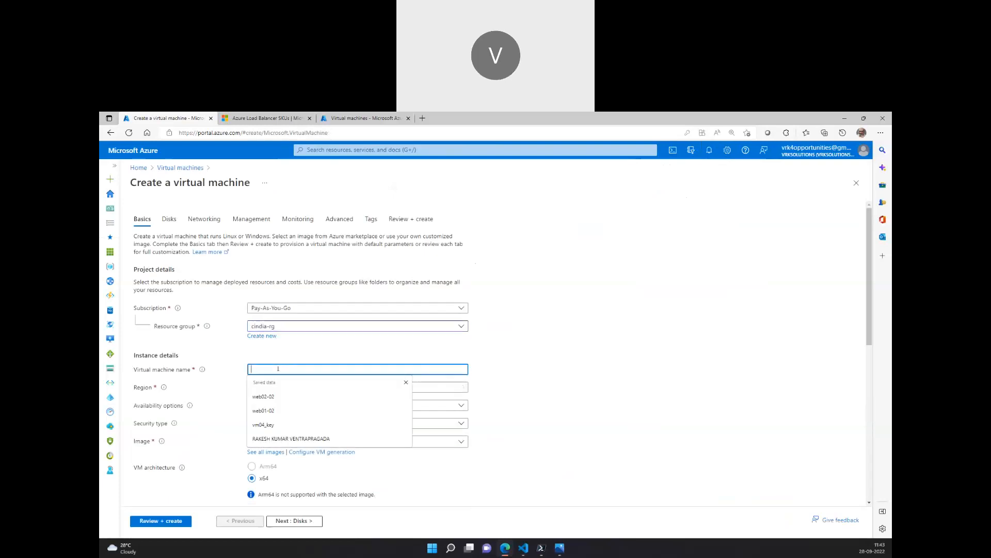
{"action": "type", "text": "nginx01"}
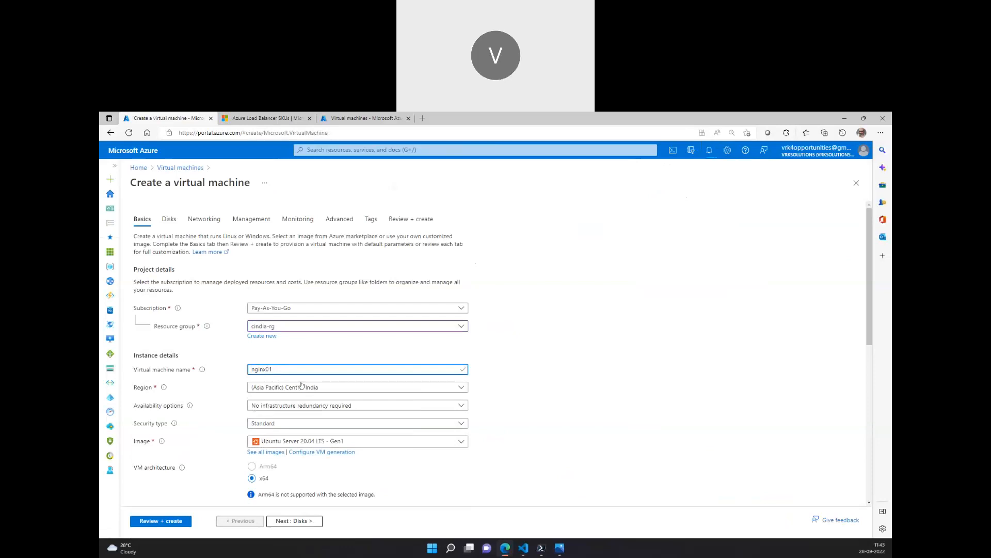
Choose availability set as the availability option for nginx01 and assign the existing set availset-cindia
{"action": "scroll", "coordinate": [309, 398], "scroll_direction": "down", "scroll_amount": 2}
{"action": "left_click", "coordinate": [263, 316]}
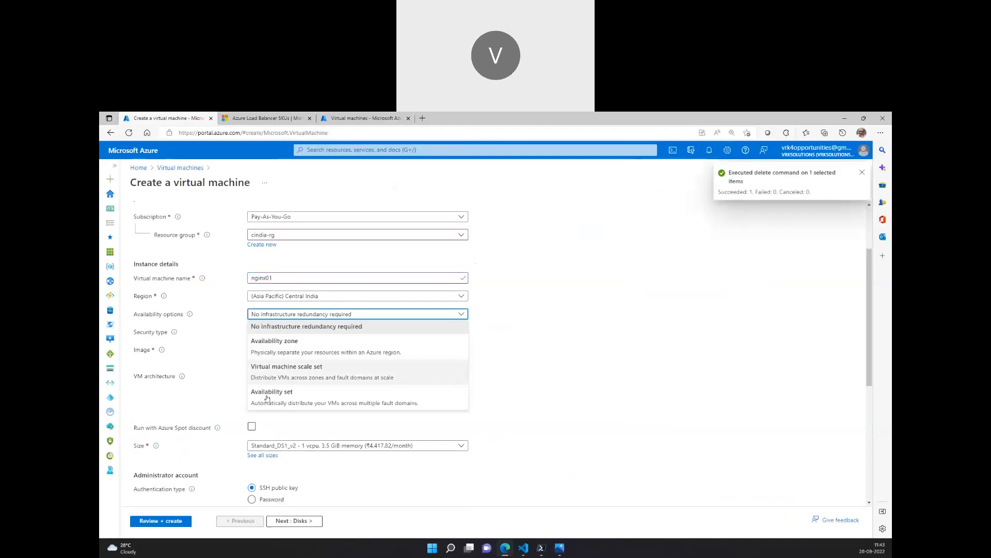
{"action": "left_click", "coordinate": [289, 391]}
{"action": "left_click", "coordinate": [364, 378]}
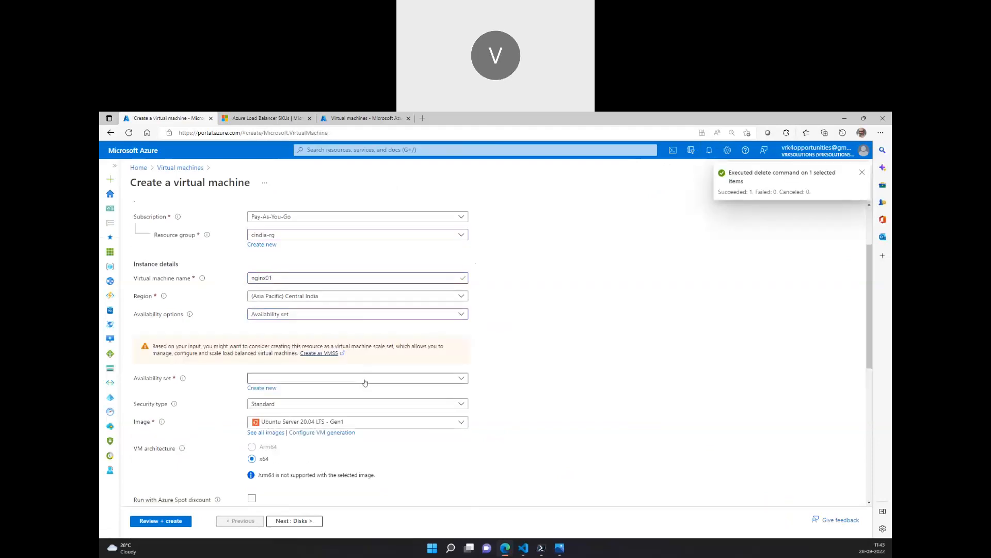
{"action": "left_click", "coordinate": [271, 390]}
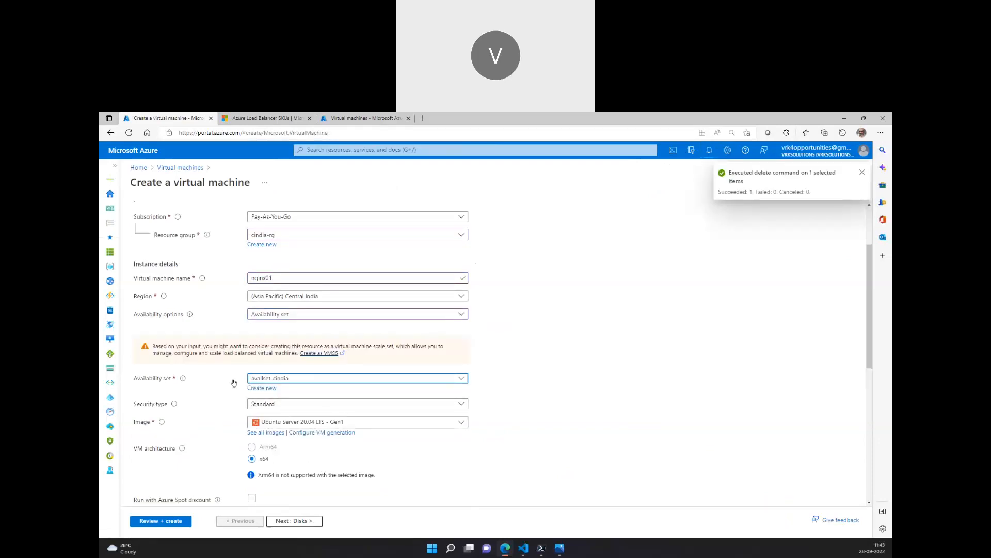
Switch the administrator account to password authentication with username trainer, enter and confirm the account password, and review the basic settings
{"action": "scroll", "coordinate": [272, 259], "scroll_direction": "down", "scroll_amount": 3}
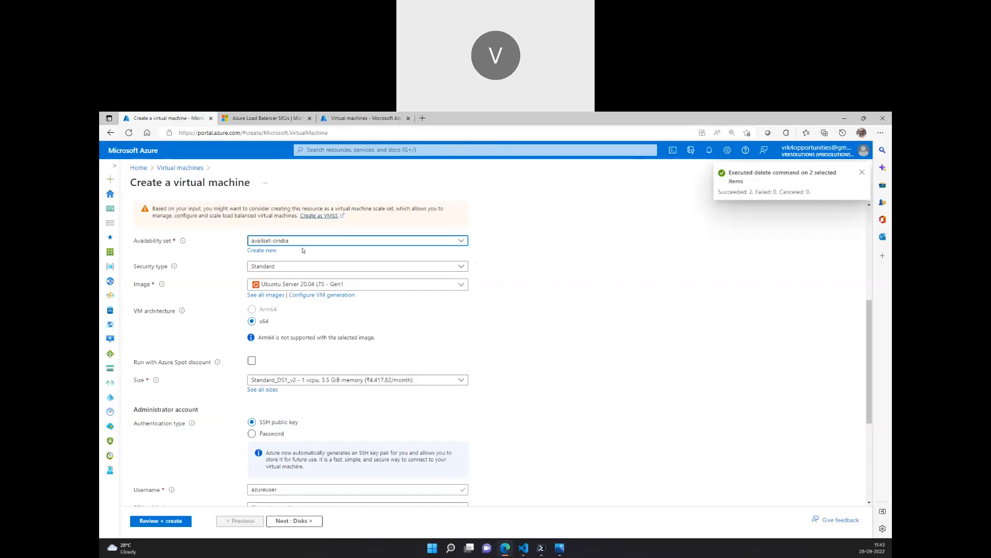
{"action": "scroll", "coordinate": [306, 275], "scroll_direction": "down", "scroll_amount": 2}
{"action": "left_click", "coordinate": [252, 341]}
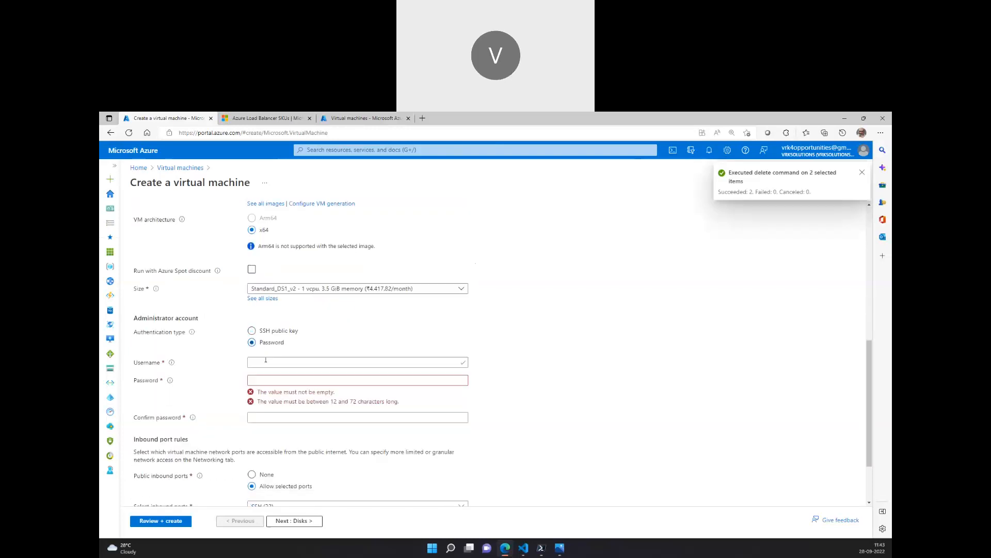
{"action": "left_click", "coordinate": [270, 362]}
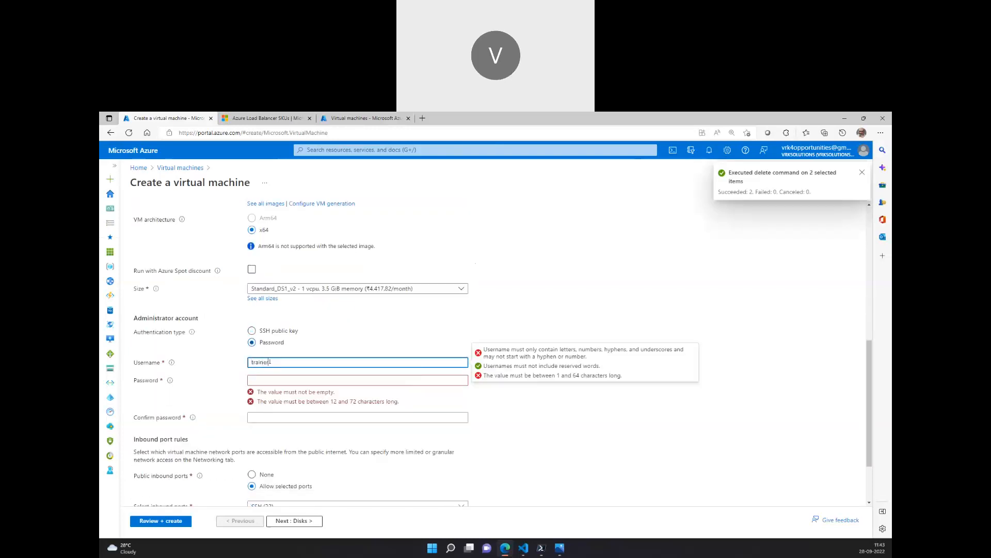
{"action": "key", "text": "Tab"}
{"action": "type", "text": "****"}
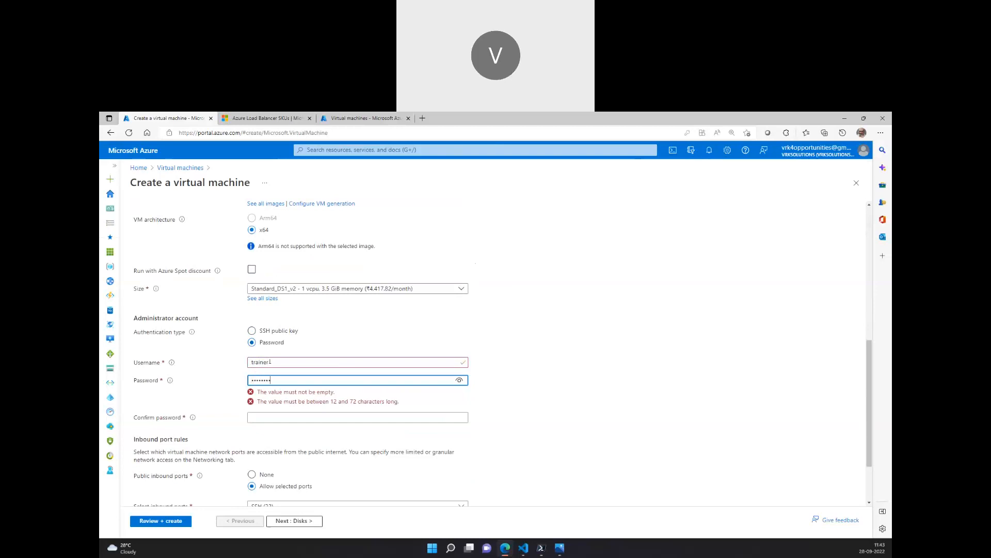
{"action": "key", "text": "Tab"}
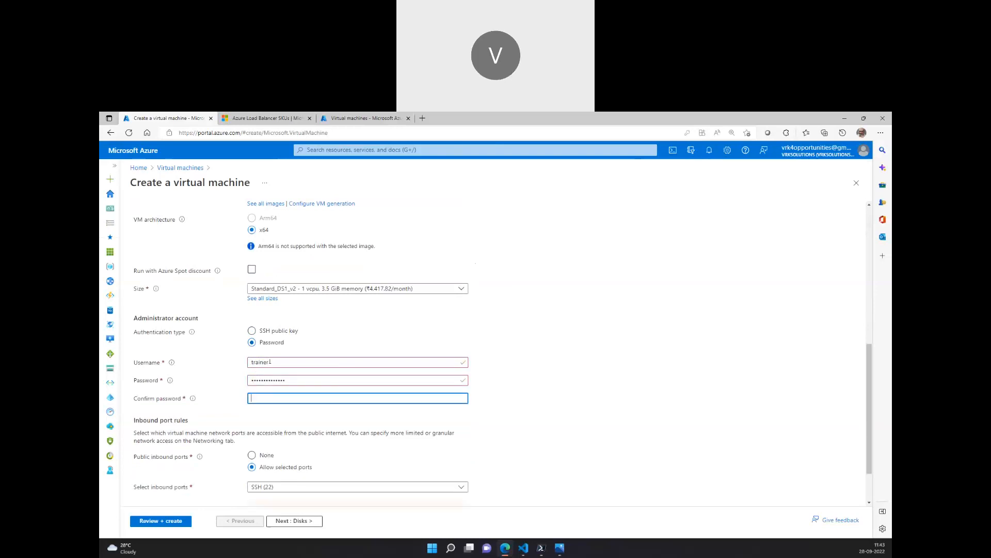
{"action": "type", "text": "****"}
{"action": "scroll", "coordinate": [315, 343], "scroll_direction": "up", "scroll_amount": 5}
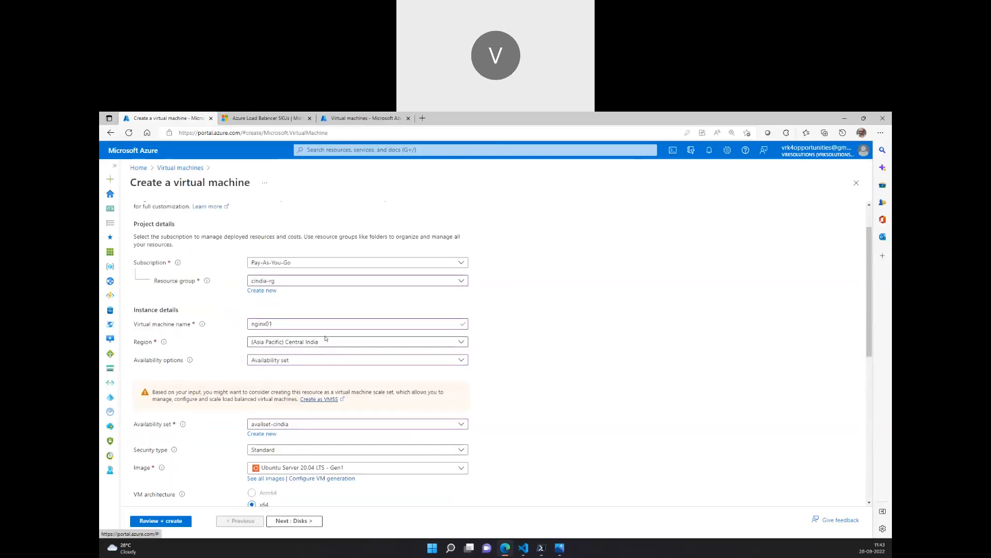
{"action": "scroll", "coordinate": [327, 333], "scroll_direction": "up", "scroll_amount": 1}
{"action": "scroll", "coordinate": [320, 392], "scroll_direction": "down", "scroll_amount": 7}
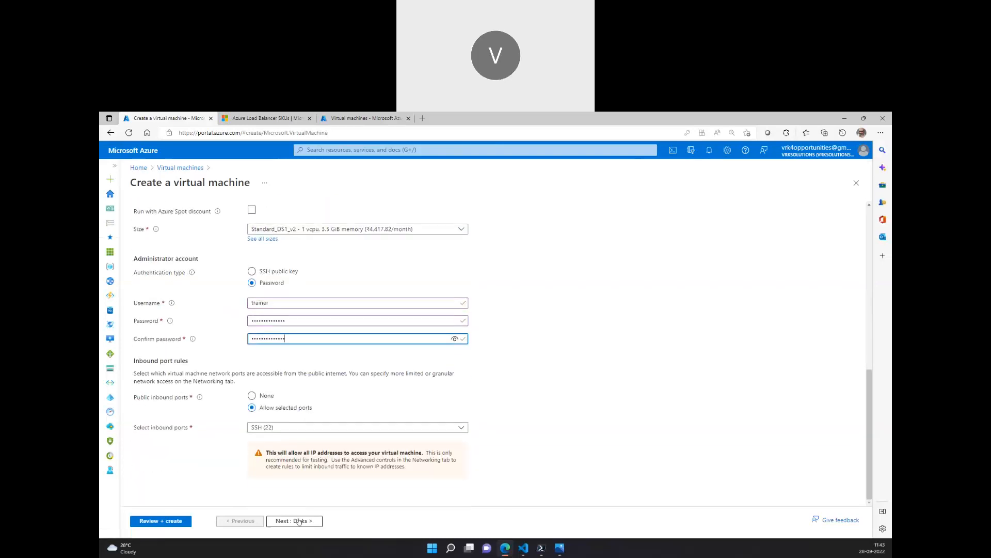
In the networking settings, use an advanced NIC network security group and assign the existing group webservers-nsg
{"action": "left_click", "coordinate": [293, 521]}
{"action": "left_click", "coordinate": [304, 520]}
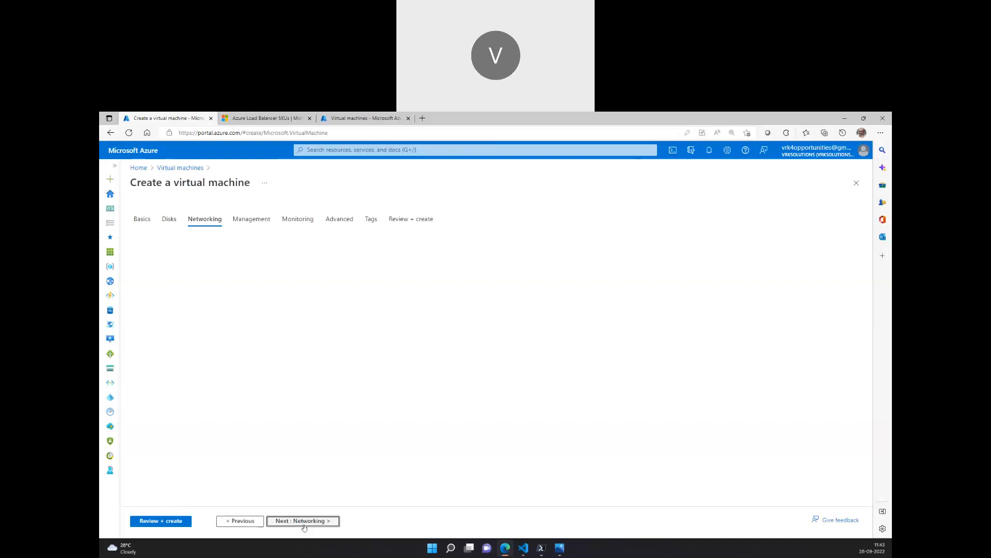
{"action": "left_click", "coordinate": [266, 401]}
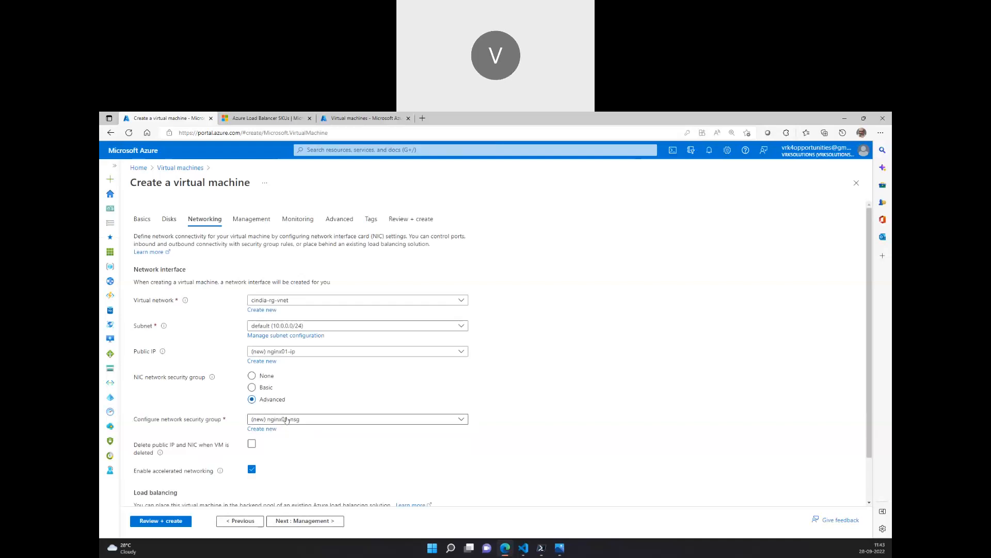
{"action": "left_click", "coordinate": [287, 420]}
{"action": "left_click", "coordinate": [281, 456]}
{"action": "scroll", "coordinate": [238, 339], "scroll_direction": "down", "scroll_amount": 1}
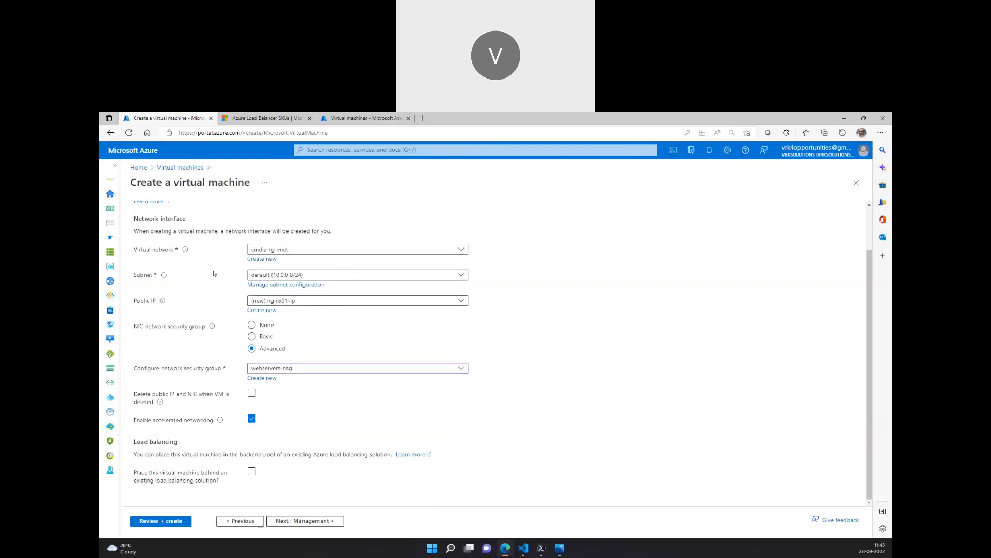
{"action": "scroll", "coordinate": [196, 253], "scroll_direction": "up", "scroll_amount": 1}
{"action": "scroll", "coordinate": [289, 370], "scroll_direction": "down", "scroll_amount": 1}
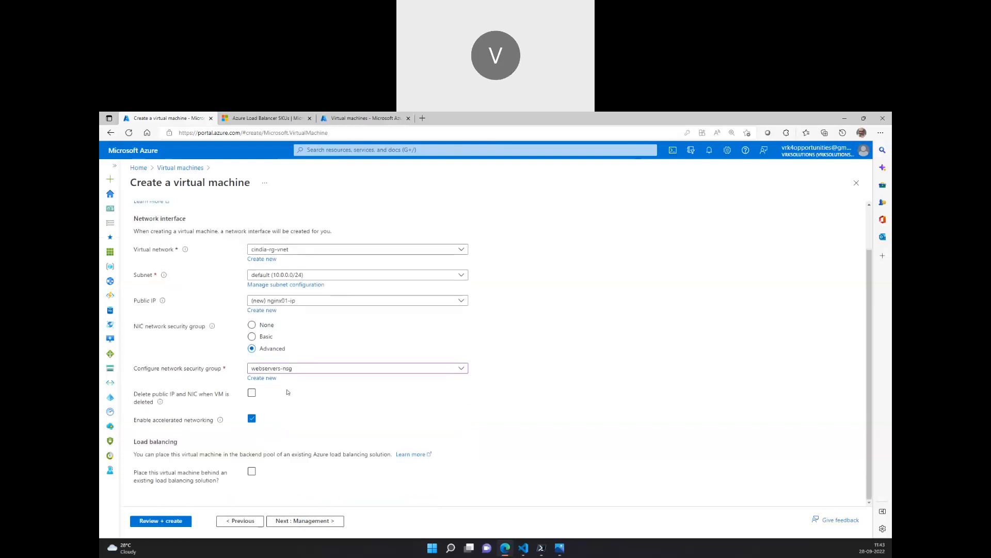
Have the public IP and NIC deleted with the VM and place it behind load balancer lb-cindia in backend pool webservers-pool
{"action": "left_click", "coordinate": [251, 393]}
{"action": "left_click", "coordinate": [251, 472]}
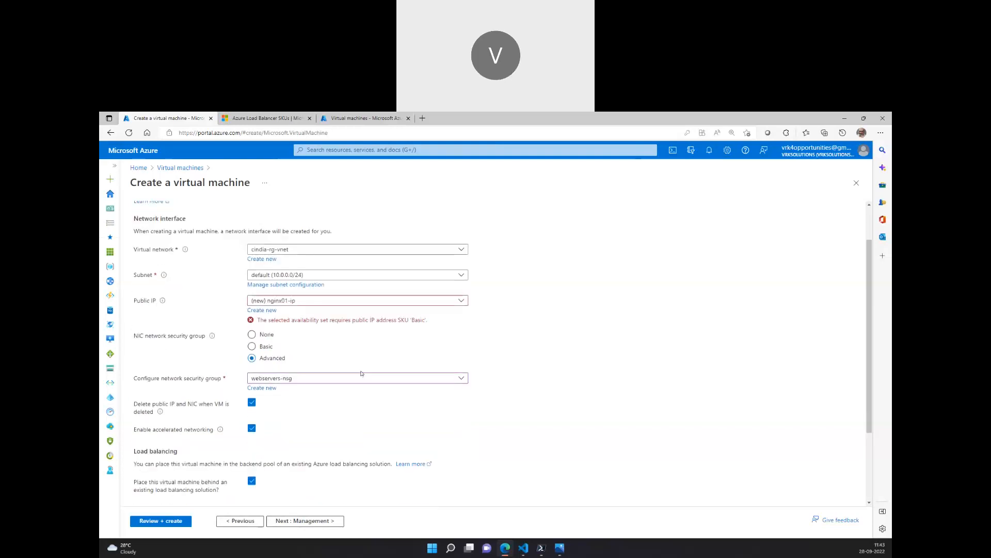
{"action": "scroll", "coordinate": [362, 373], "scroll_direction": "down", "scroll_amount": 2}
{"action": "left_click", "coordinate": [284, 480]}
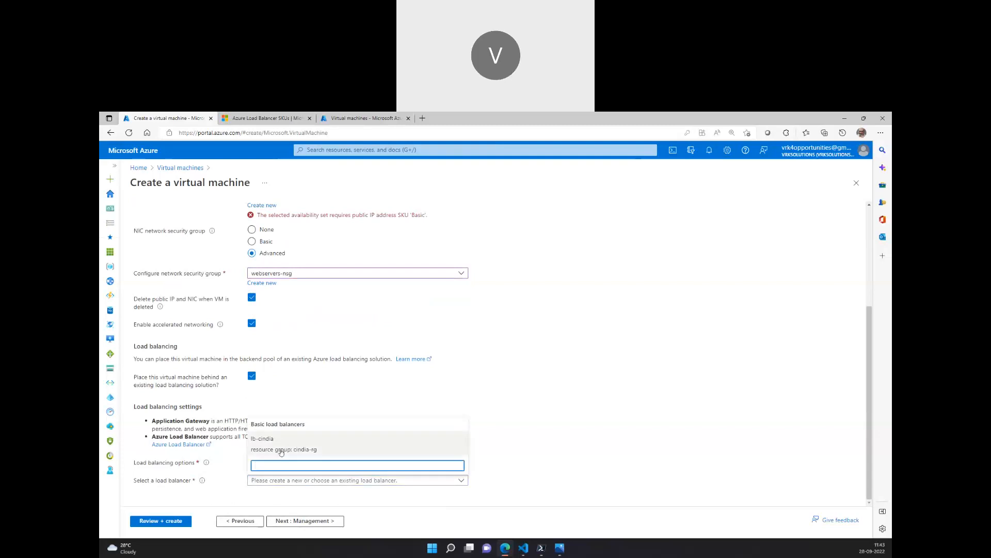
{"action": "left_click", "coordinate": [281, 449]}
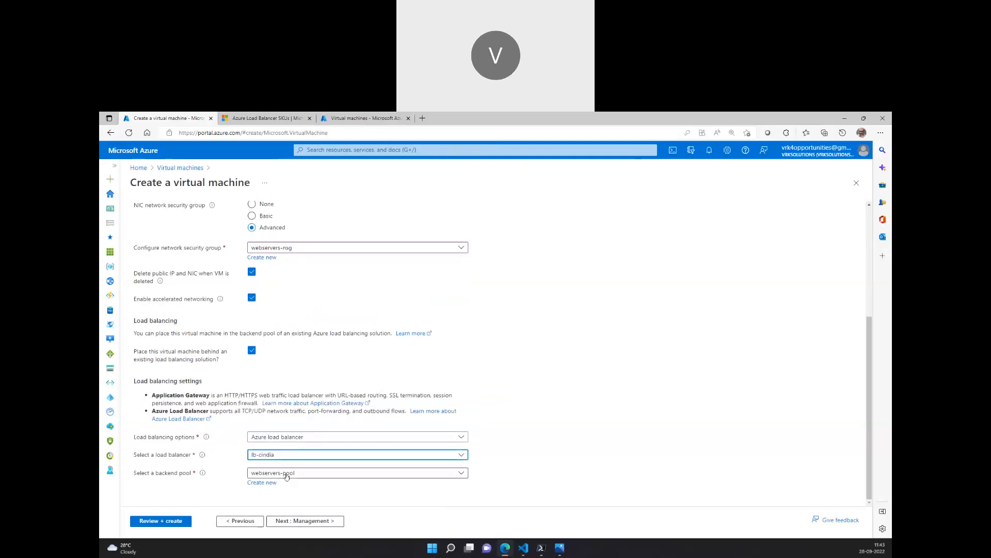
{"action": "left_click", "coordinate": [287, 474]}
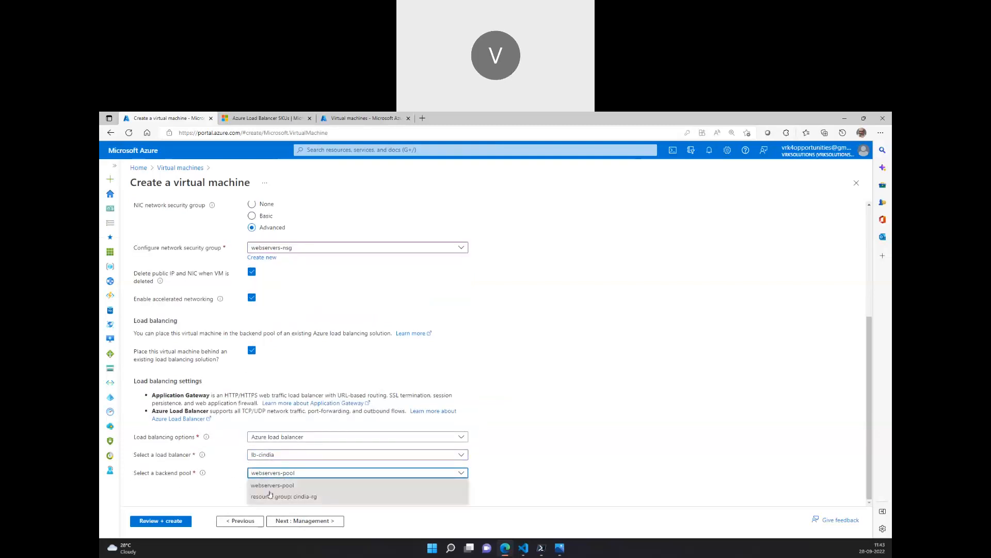
{"action": "left_click", "coordinate": [270, 494]}
Go through the management and monitoring settings, then validate and create the virtual machine nginx01
{"action": "left_click", "coordinate": [306, 521]}
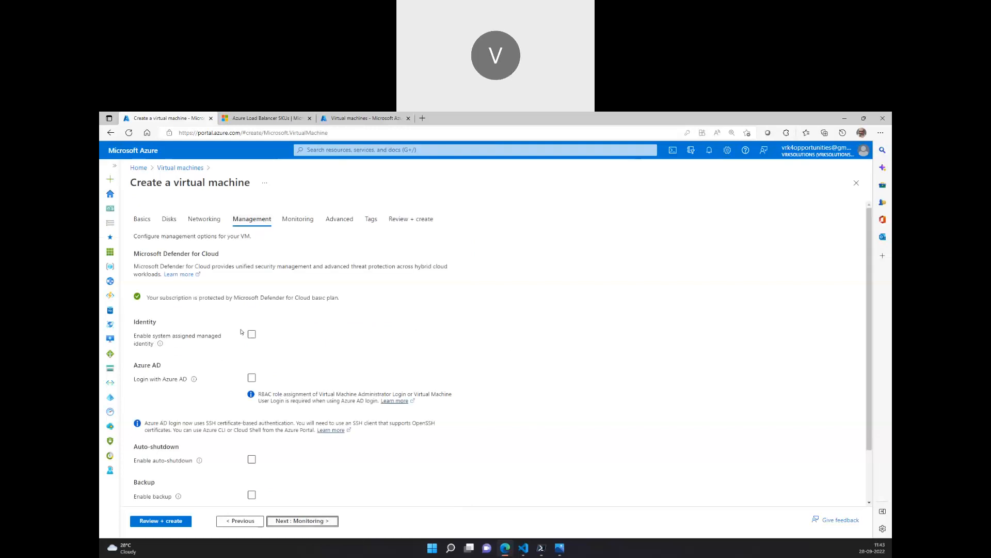
{"action": "left_click", "coordinate": [283, 516]}
{"action": "left_click", "coordinate": [252, 289]}
{"action": "left_click", "coordinate": [179, 521]}
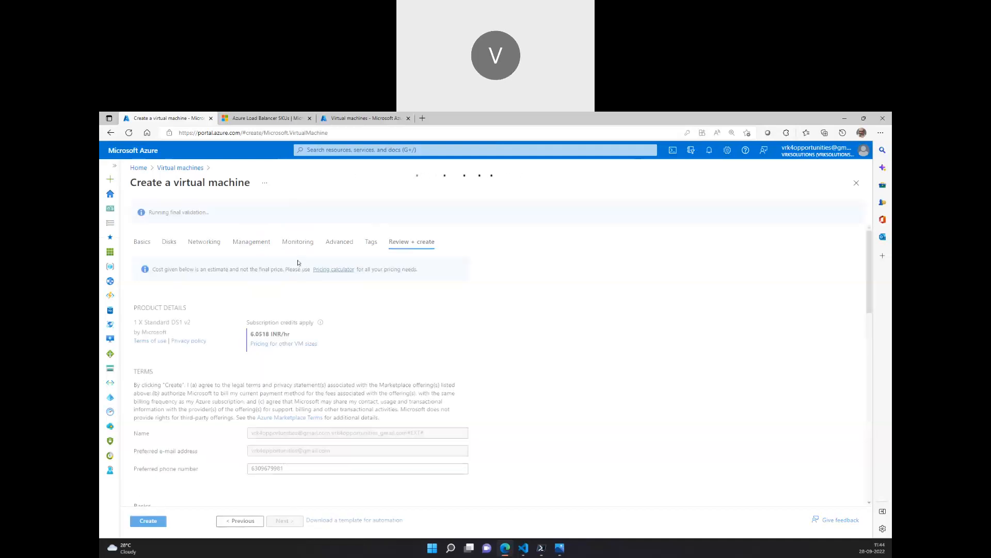
{"action": "left_click", "coordinate": [148, 521]}
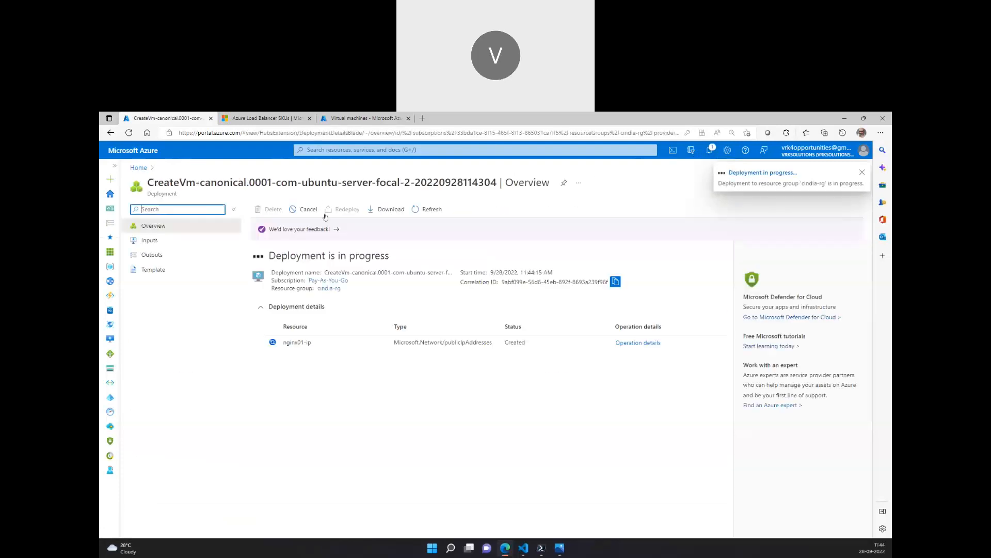
Open the virtual machine apache01 from its deployment notification and copy its public IP address
{"action": "left_click", "coordinate": [710, 151]}
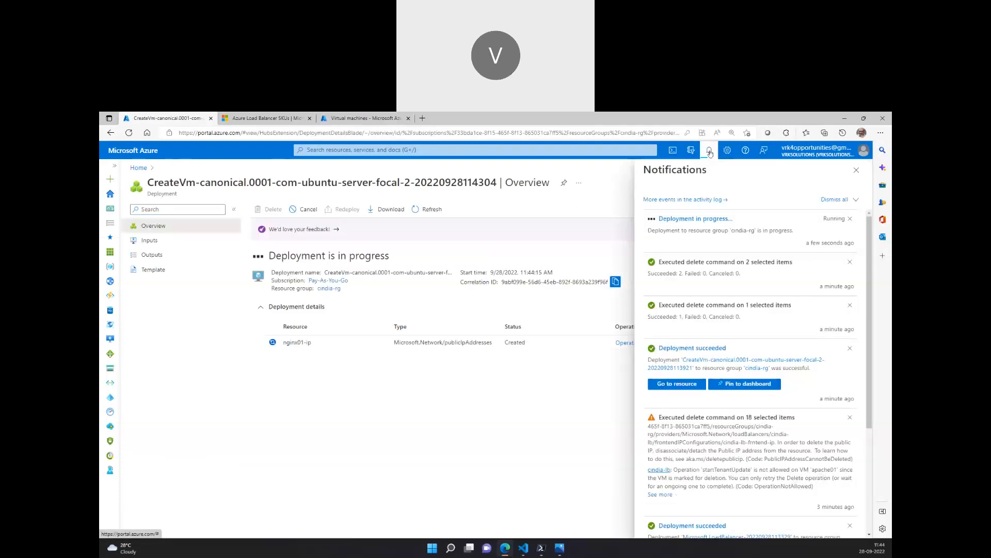
{"action": "left_click", "coordinate": [684, 384]}
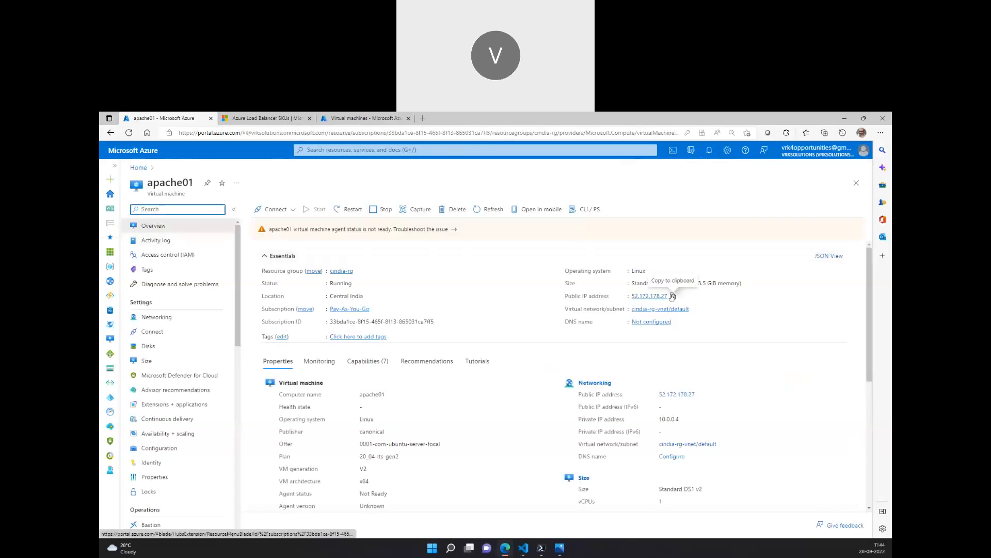
{"action": "left_click", "coordinate": [673, 296]}
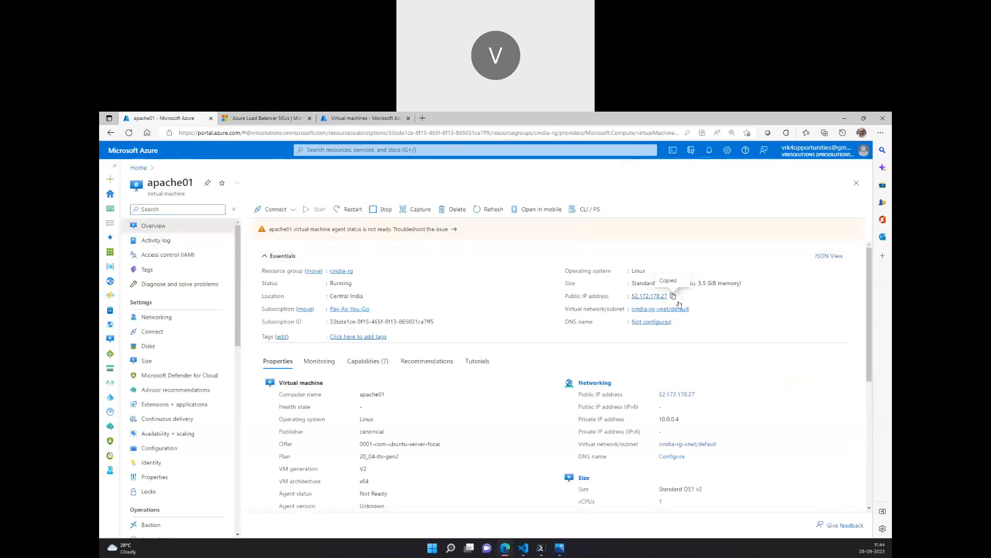
{"action": "left_click", "coordinate": [542, 549]}
{"action": "type", "text": "s"}
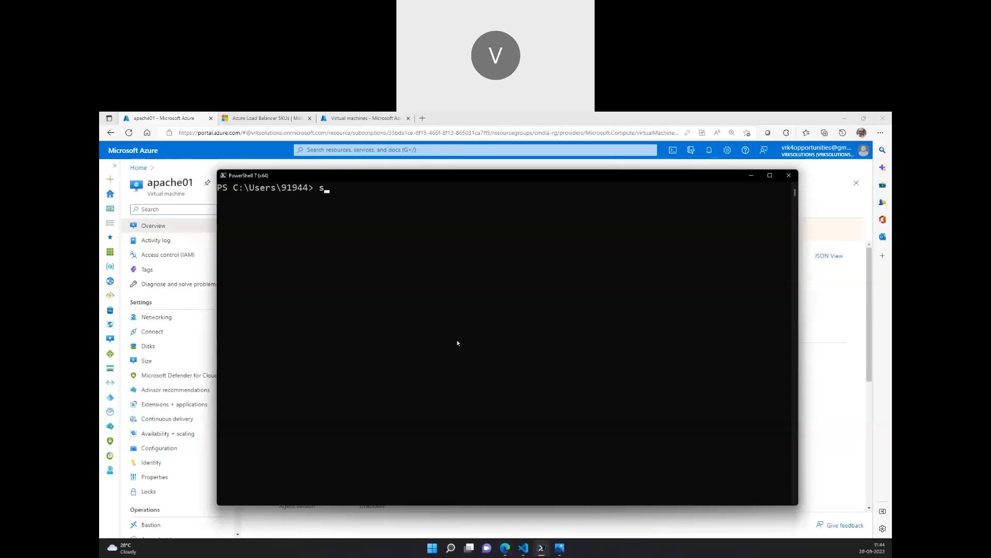
{"action": "type", "text": "sh trainer@"}
{"action": "key", "text": "ctrl+v"}
{"action": "key", "text": "Return"}
Examine apache01's networking settings and inbound port rules in the Azure portal, and check the SSH connection attempt in PowerShell
{"action": "key", "text": "alt+Tab"}
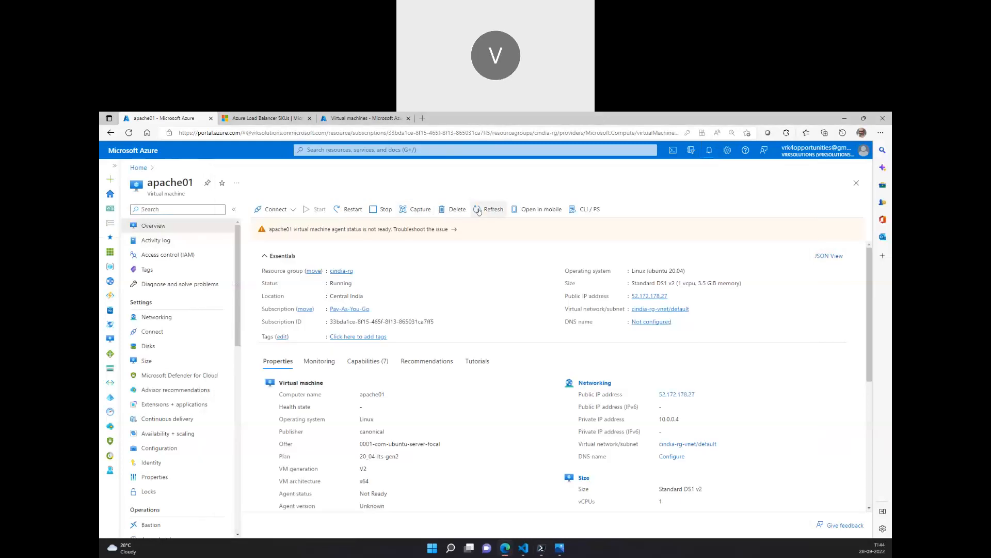
{"action": "left_click", "coordinate": [157, 317]}
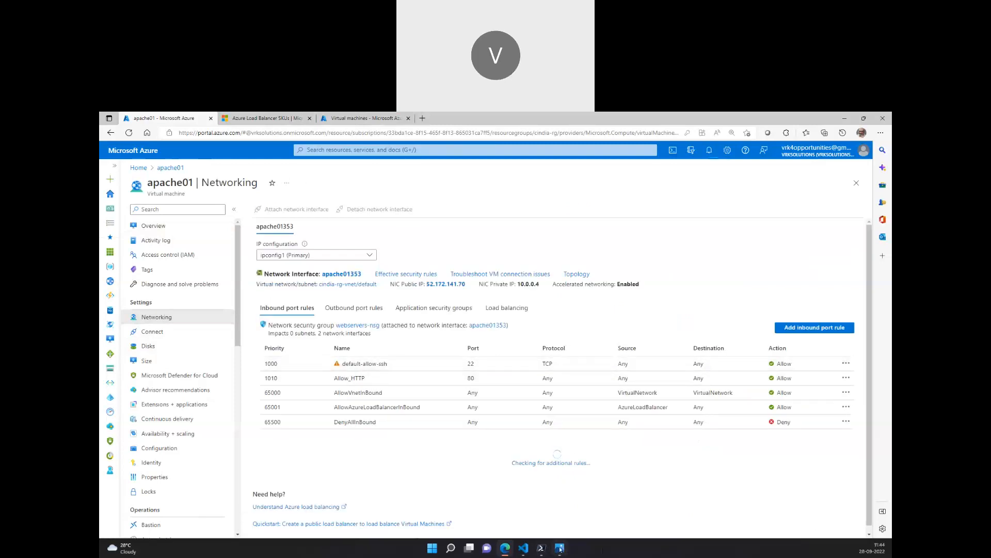
{"action": "left_click", "coordinate": [542, 548]}
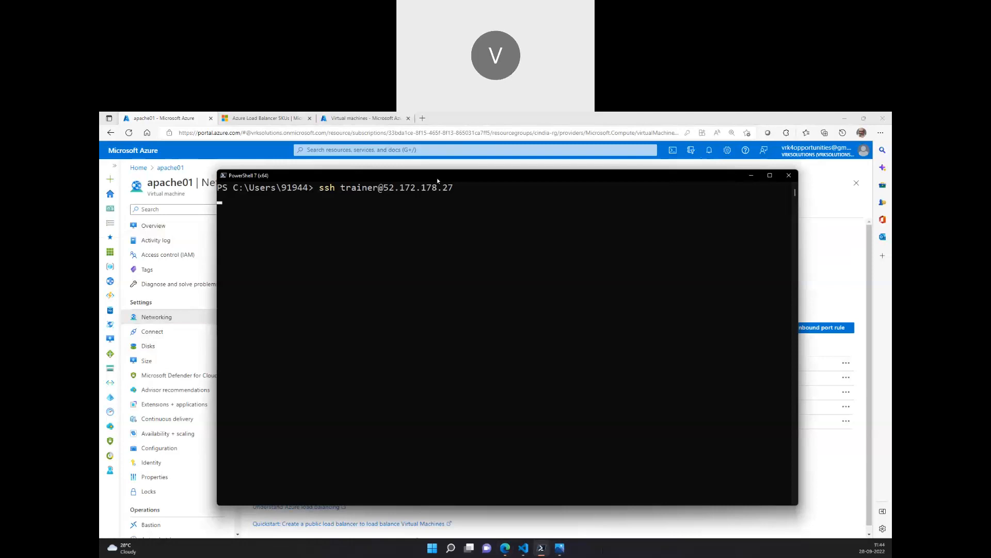
{"action": "left_click_drag", "start_coordinate": [439, 178], "coordinate": [440, 223]}
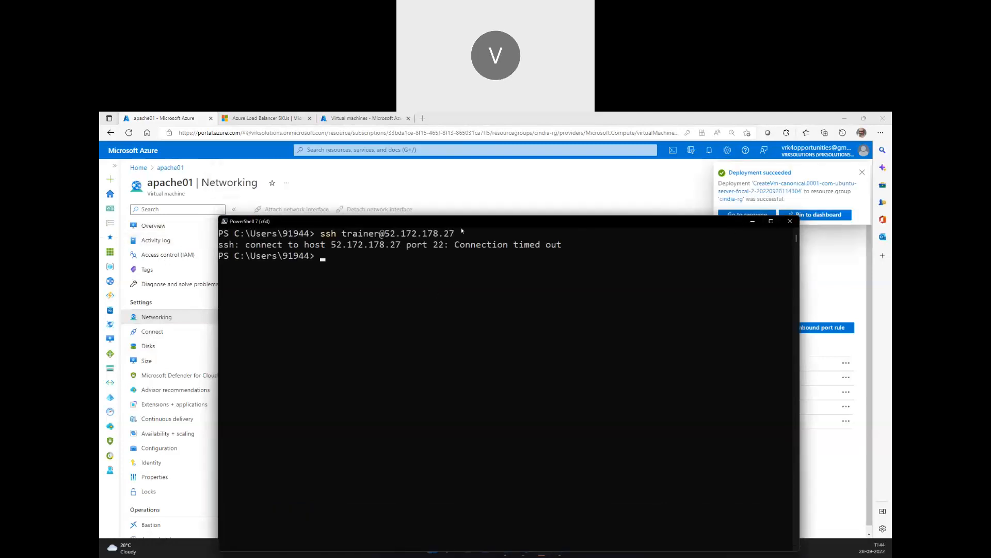
Return to the Azure portal, open the IP configurations of apache01's network interface and select the public IP address of ipconfig1
{"action": "key", "text": "alt+Tab"}
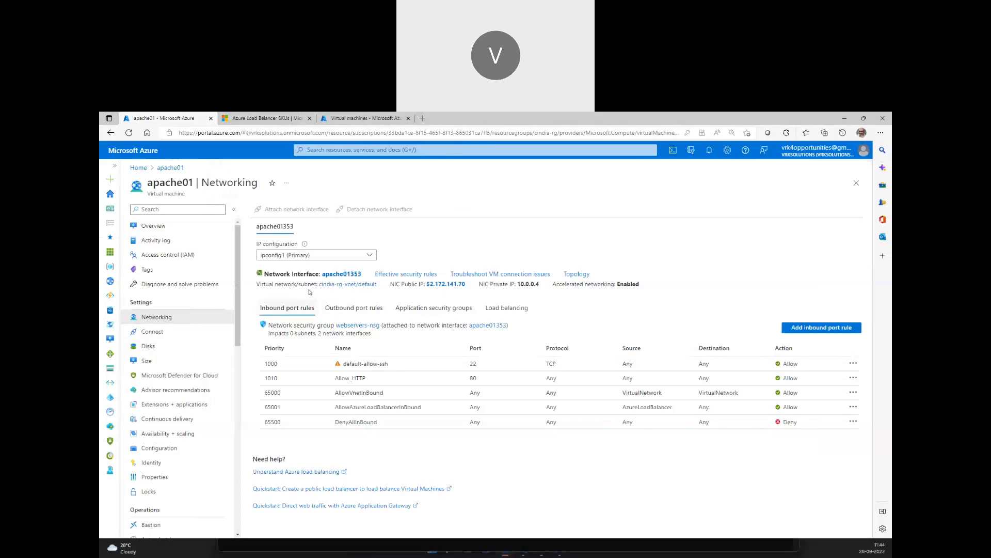
{"action": "left_click", "coordinate": [339, 274]}
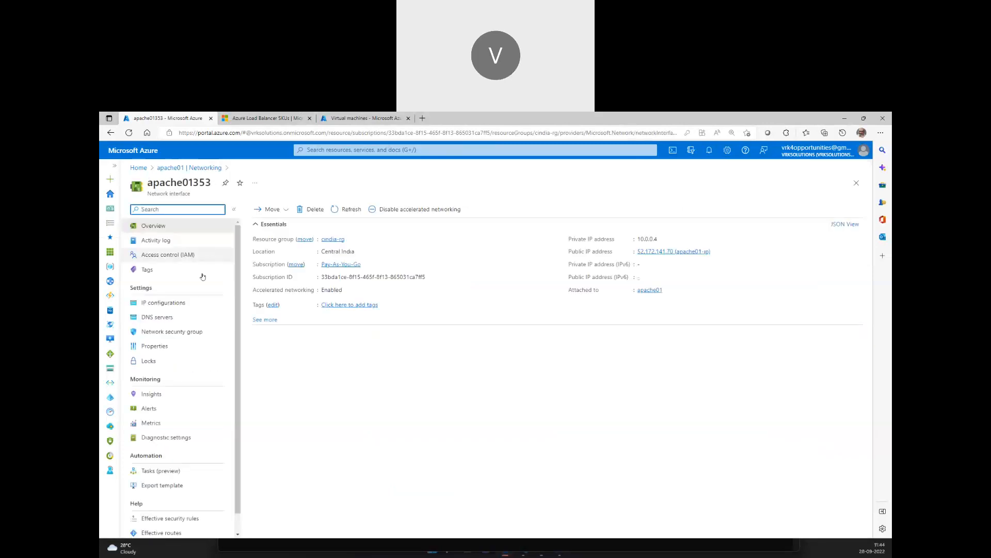
{"action": "left_click", "coordinate": [193, 304]}
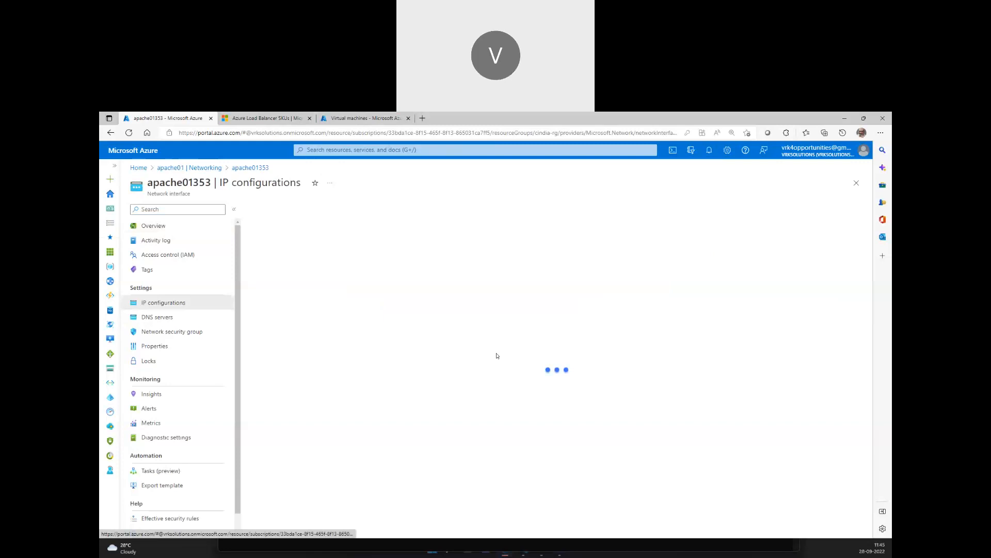
{"action": "left_click_drag", "start_coordinate": [505, 344], "coordinate": [541, 342]}
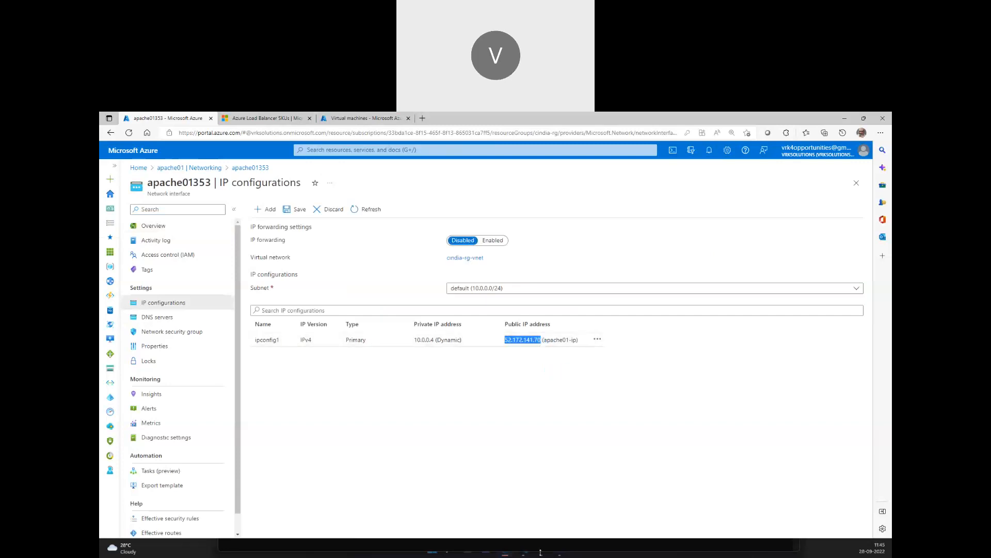
{"action": "left_click", "coordinate": [562, 553]}
{"action": "type", "text": "ssh trainer"}
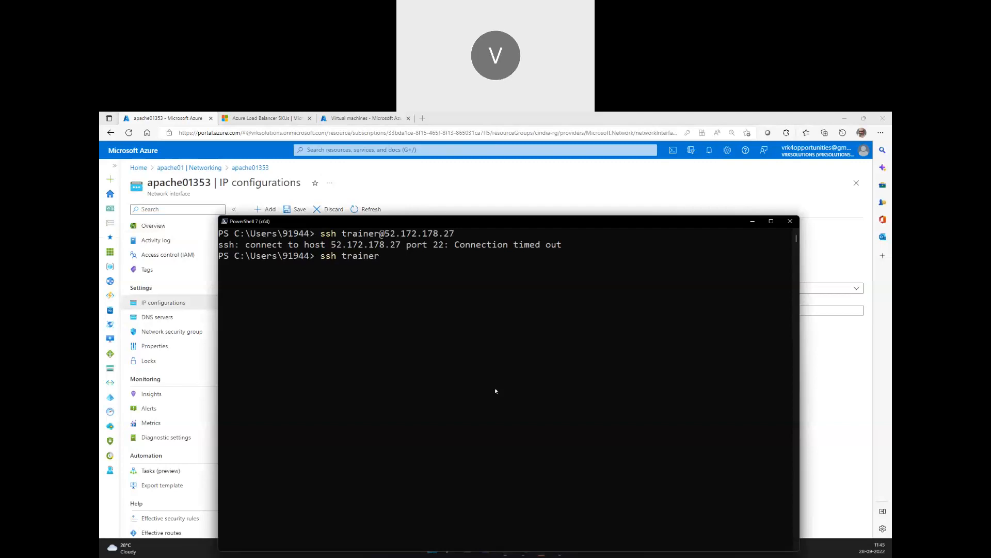
{"action": "type", "text": "@52.172.141.70"}
{"action": "key", "text": "ctrl+v"}
{"action": "type", "text": "es"}
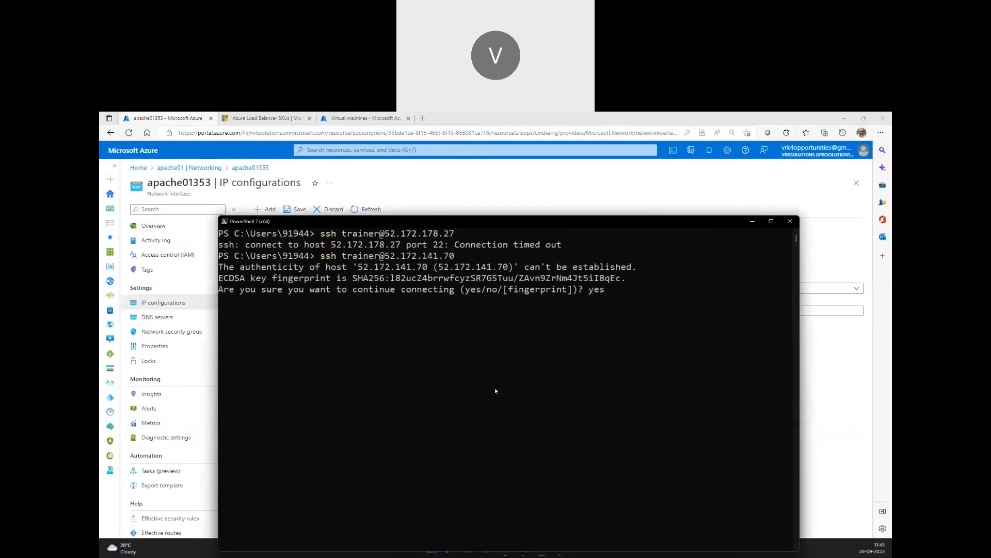
{"action": "key", "text": "Return"}
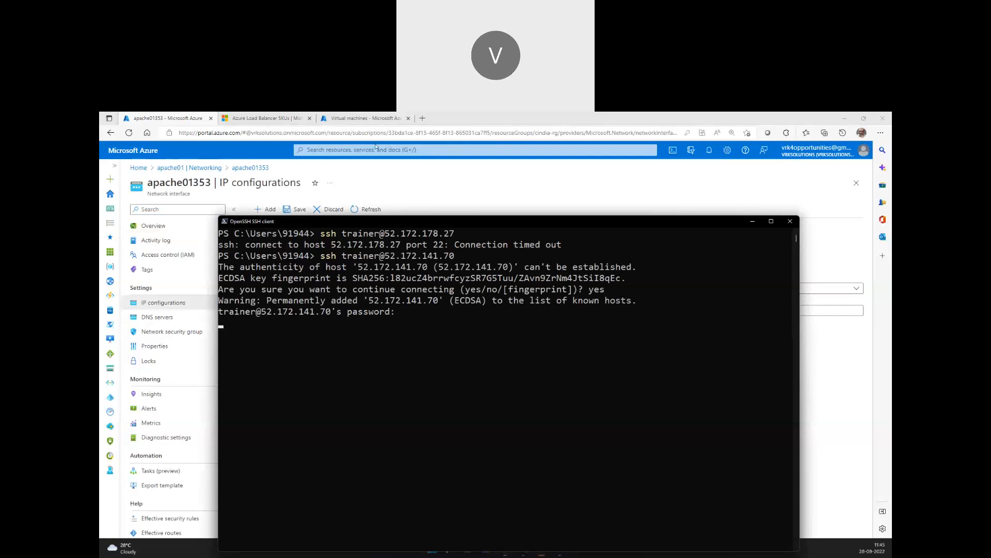
Return to the Azure portal and check the public IP address on apache01's overview page
{"action": "left_click", "coordinate": [363, 184]}
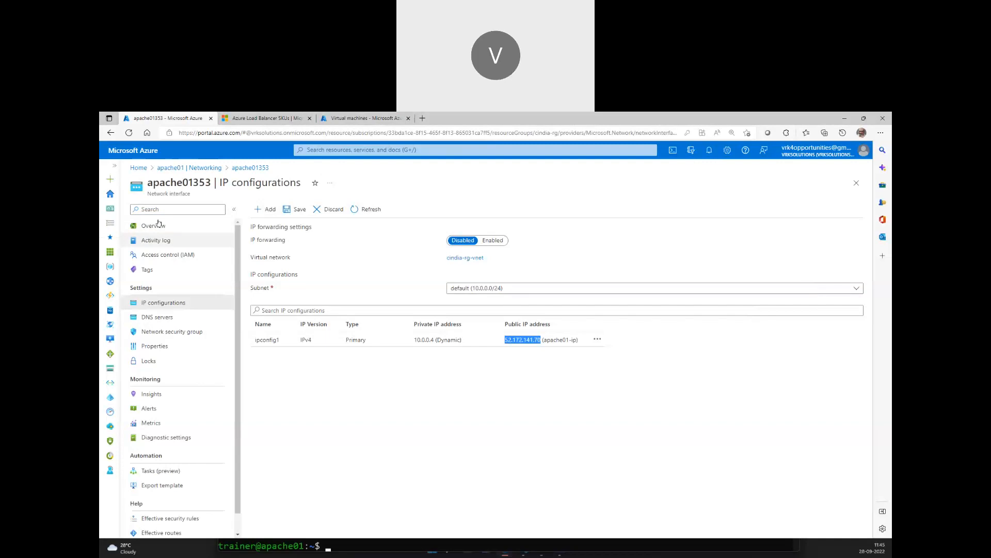
{"action": "left_click", "coordinate": [213, 168]}
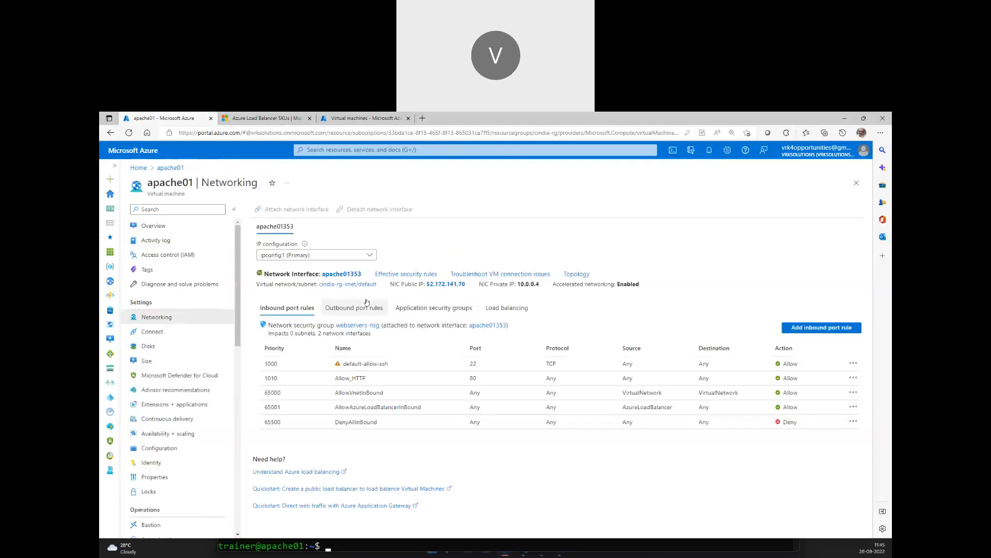
{"action": "left_click", "coordinate": [193, 232]}
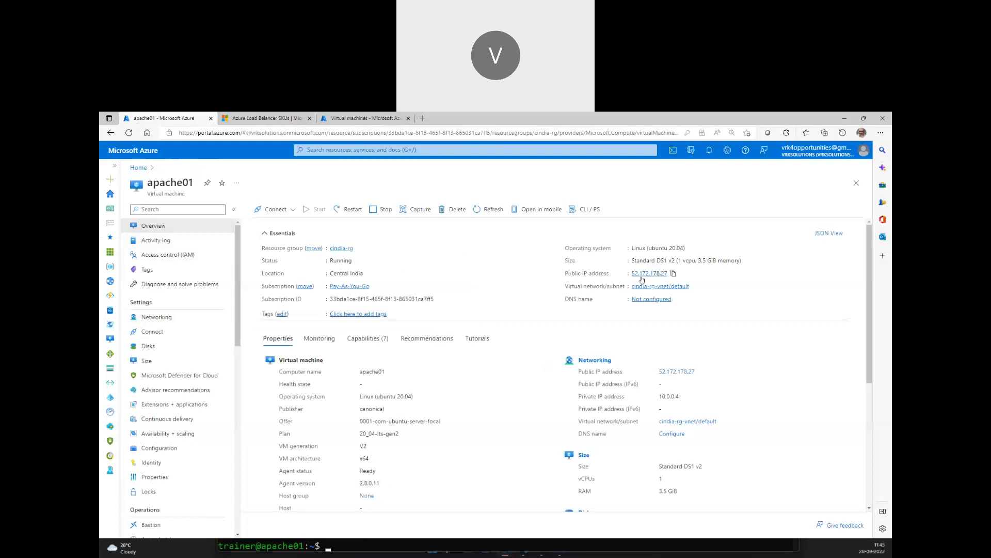
Open the frontend IP configuration of load balancer lb-cindia and select the IP address of lb-cindia-frontend
{"action": "left_click", "coordinate": [362, 118]}
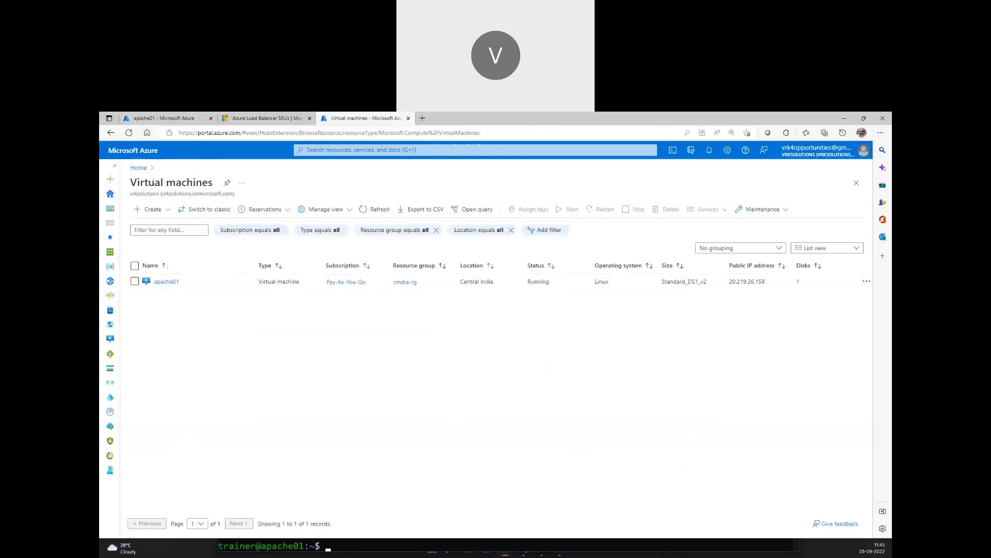
{"action": "left_click", "coordinate": [138, 167]}
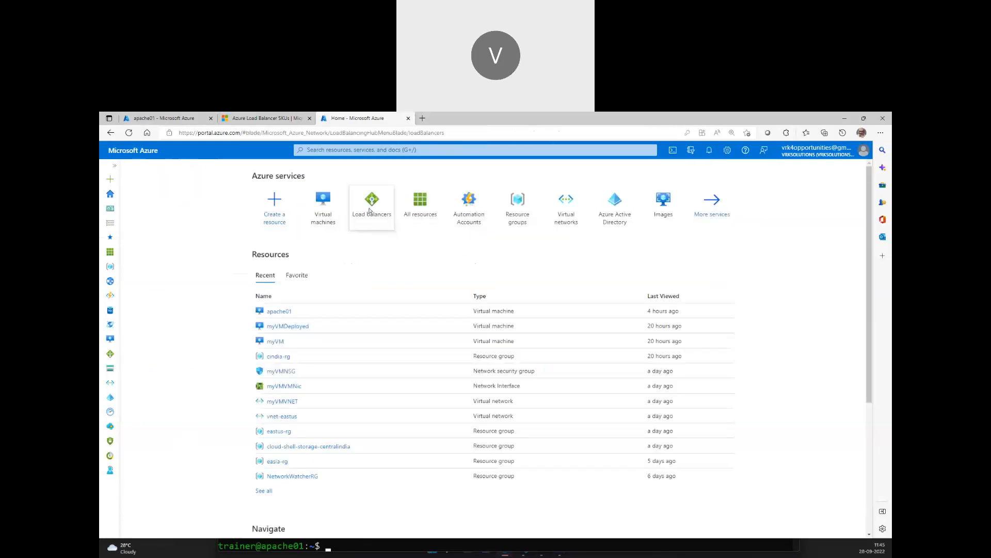
{"action": "left_click", "coordinate": [373, 200]}
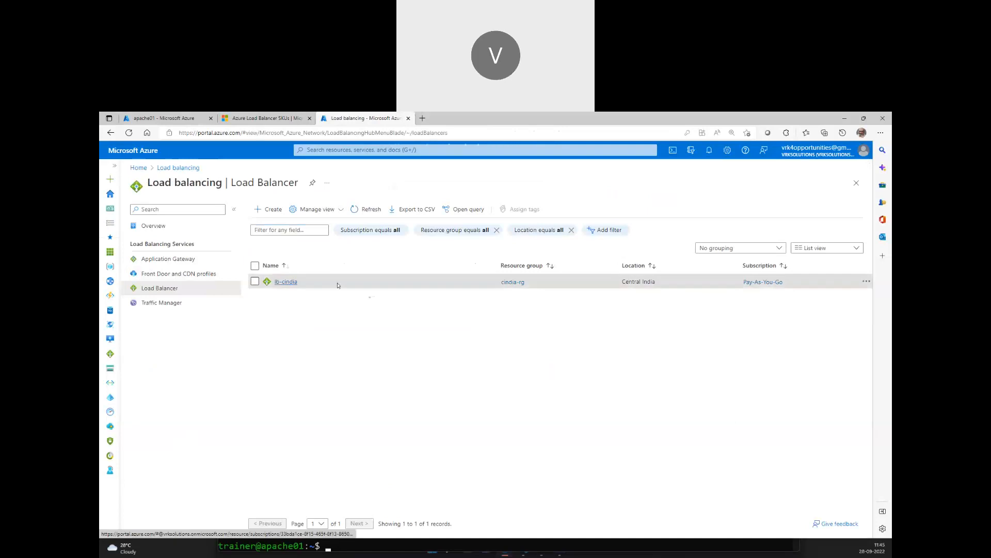
{"action": "left_click", "coordinate": [285, 281]}
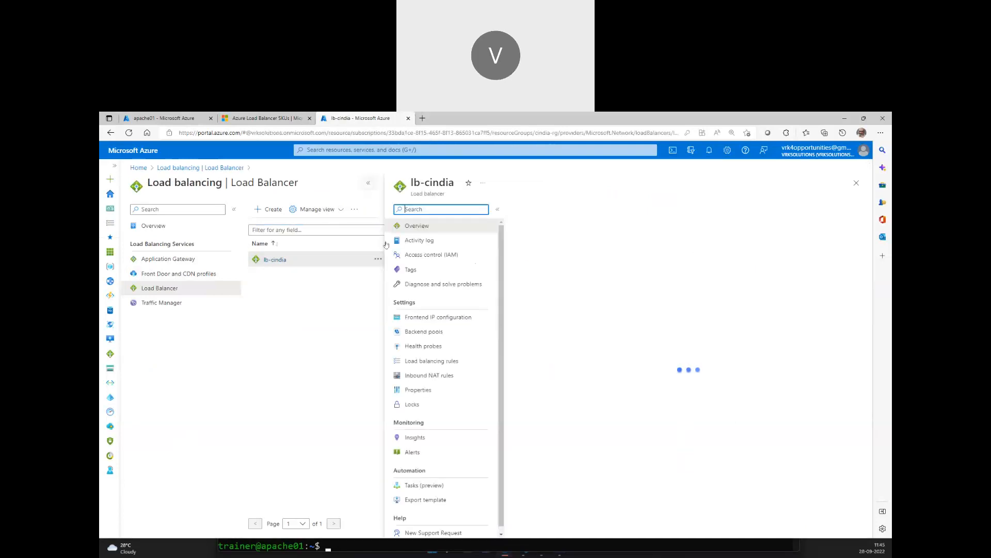
{"action": "left_click", "coordinate": [183, 361]}
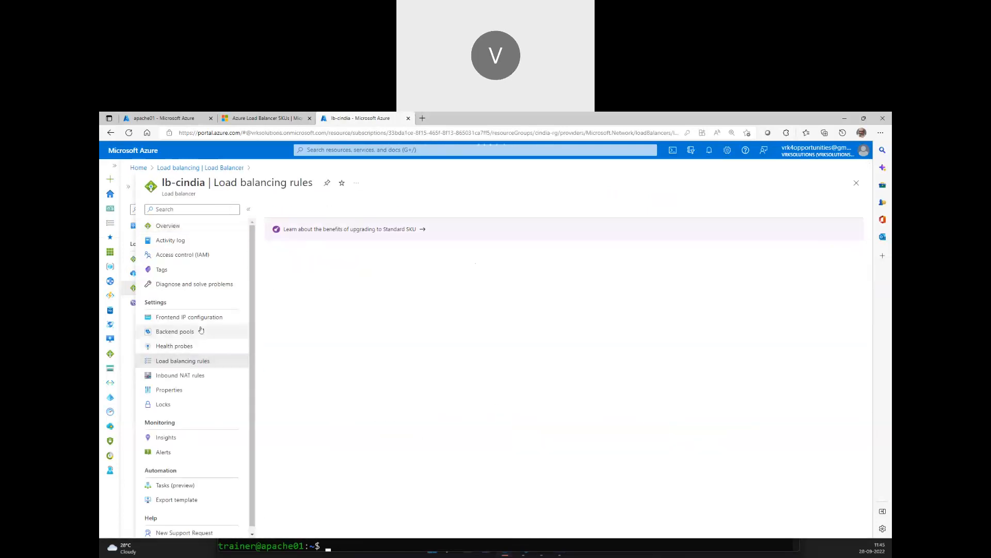
{"action": "left_click", "coordinate": [206, 332]}
{"action": "left_click", "coordinate": [215, 321]}
{"action": "left_click_drag", "start_coordinate": [459, 264], "coordinate": [502, 266]}
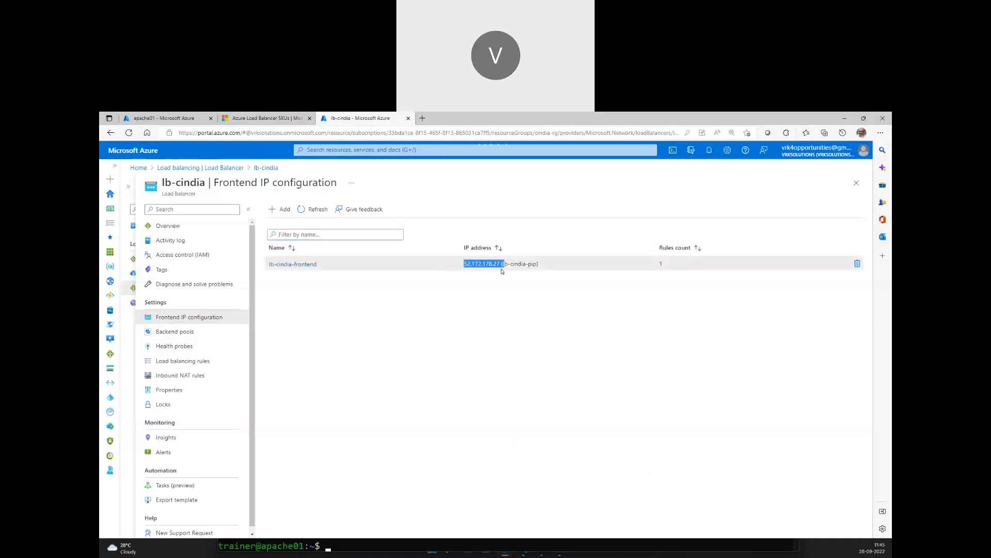
Compare the public IP address on apache01's overview with the frontend IP address of lb-cindia
{"action": "left_click", "coordinate": [253, 122]}
{"action": "left_click", "coordinate": [160, 118]}
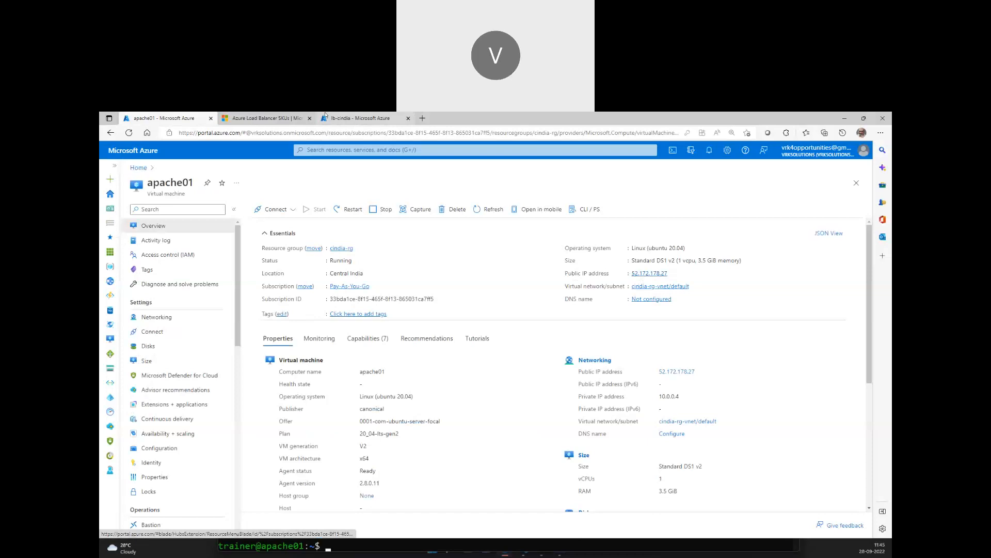
{"action": "left_click", "coordinate": [362, 118]}
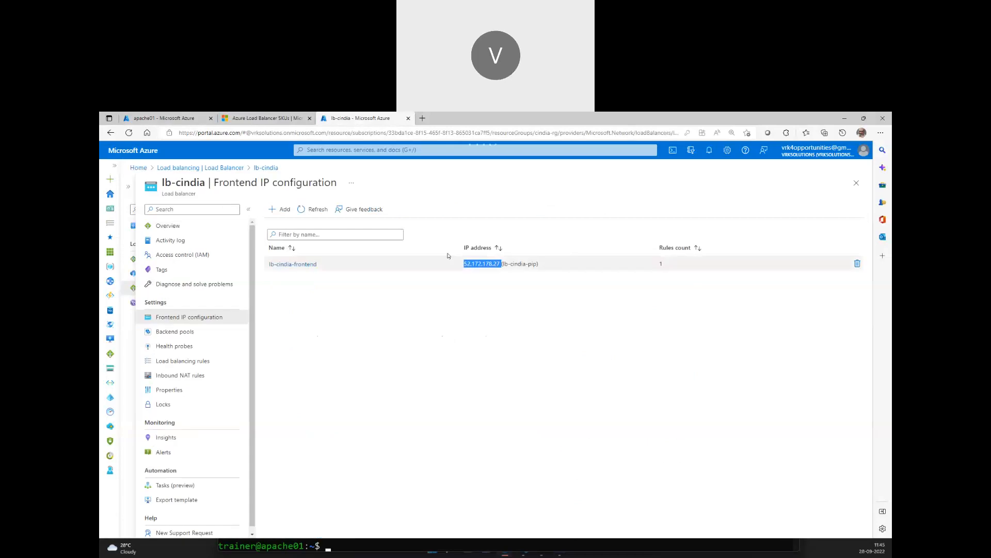
{"action": "left_click", "coordinate": [142, 115]}
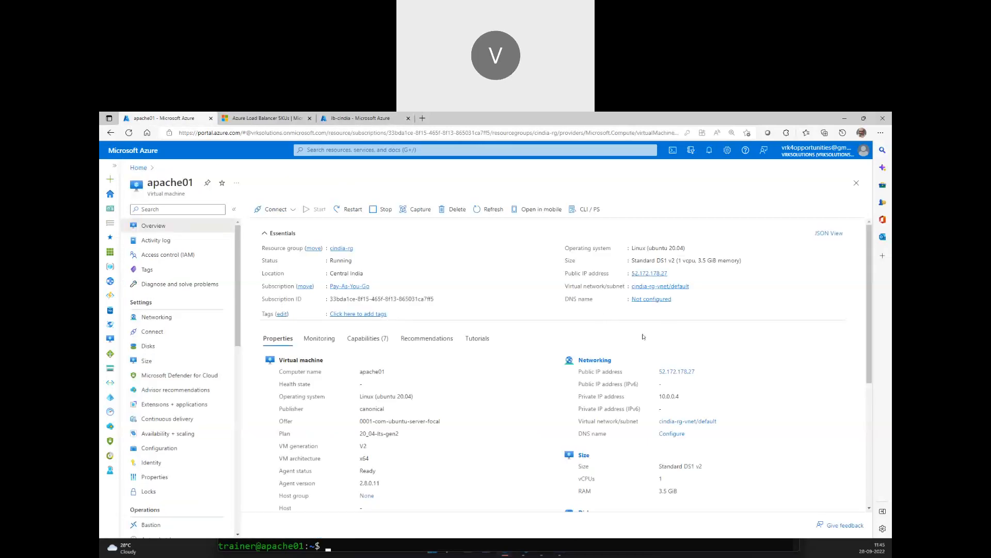
{"action": "left_click", "coordinate": [346, 115]}
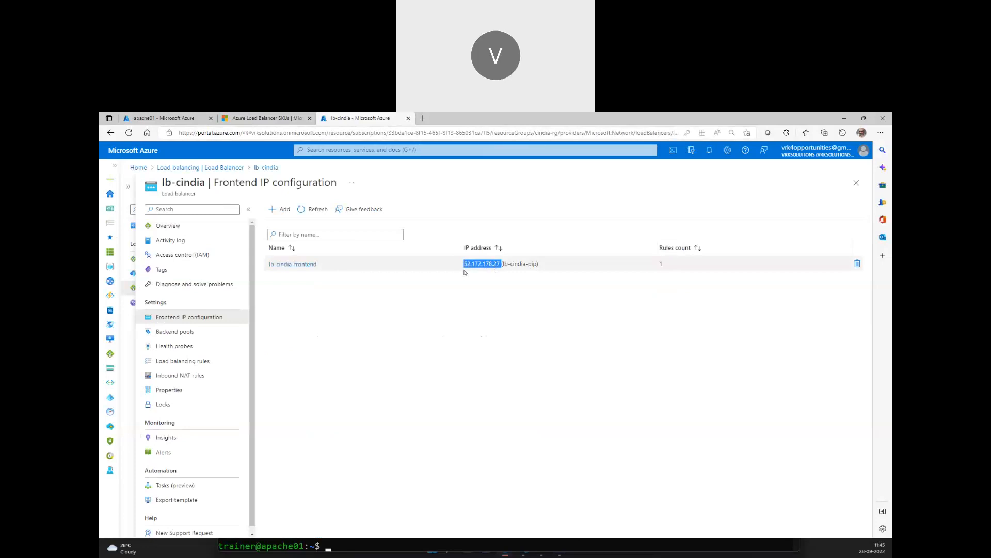
{"action": "left_click", "coordinate": [145, 115]}
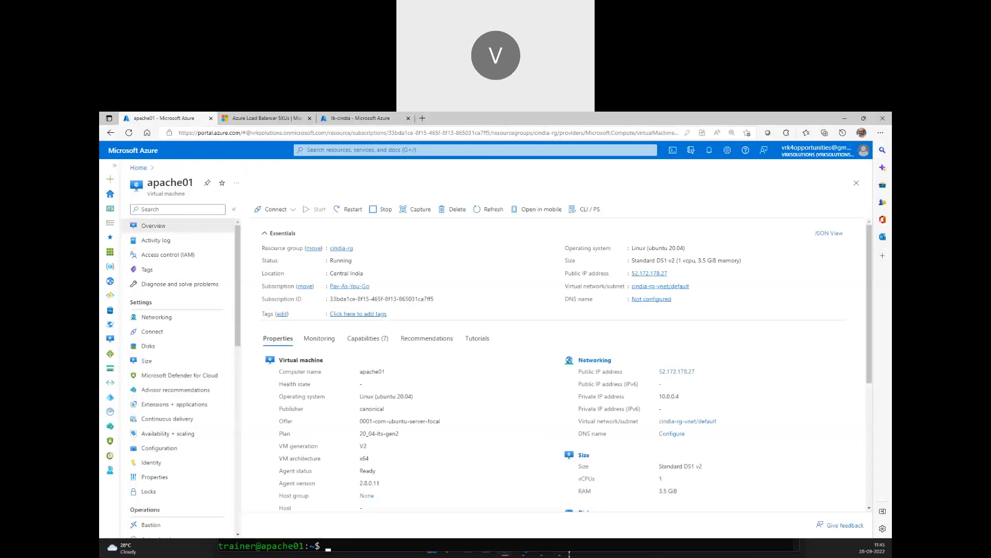
Review both SSH connection attempts in the terminal and check the public IP address in the IP configurations of network interface apache01353
{"action": "left_click", "coordinate": [376, 550]}
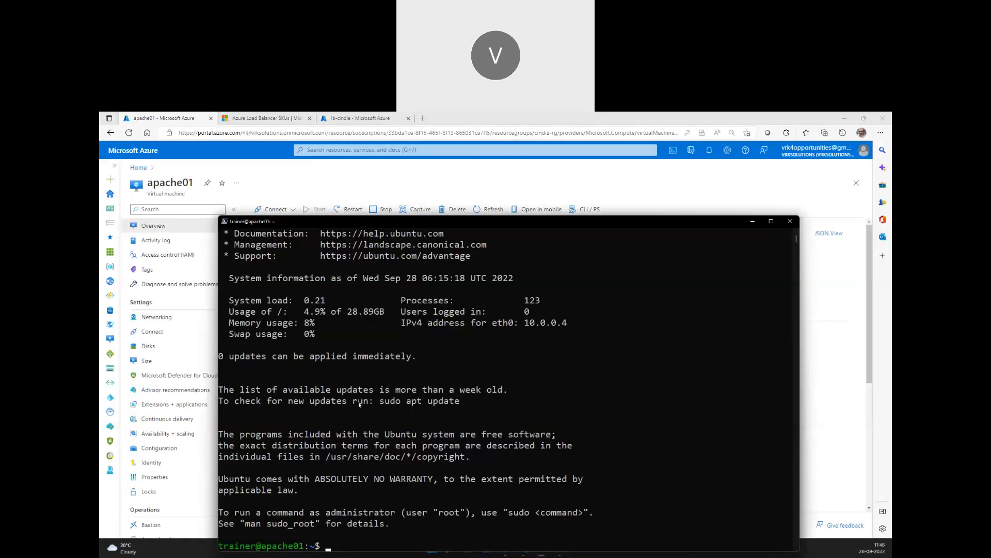
{"action": "scroll", "coordinate": [388, 355], "scroll_direction": "up", "scroll_amount": 3}
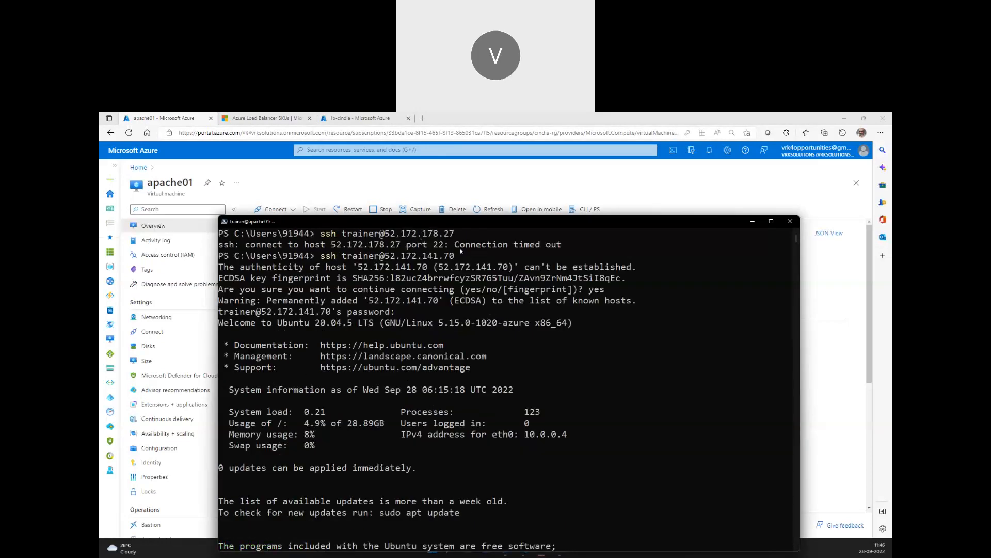
{"action": "left_click", "coordinate": [386, 177]}
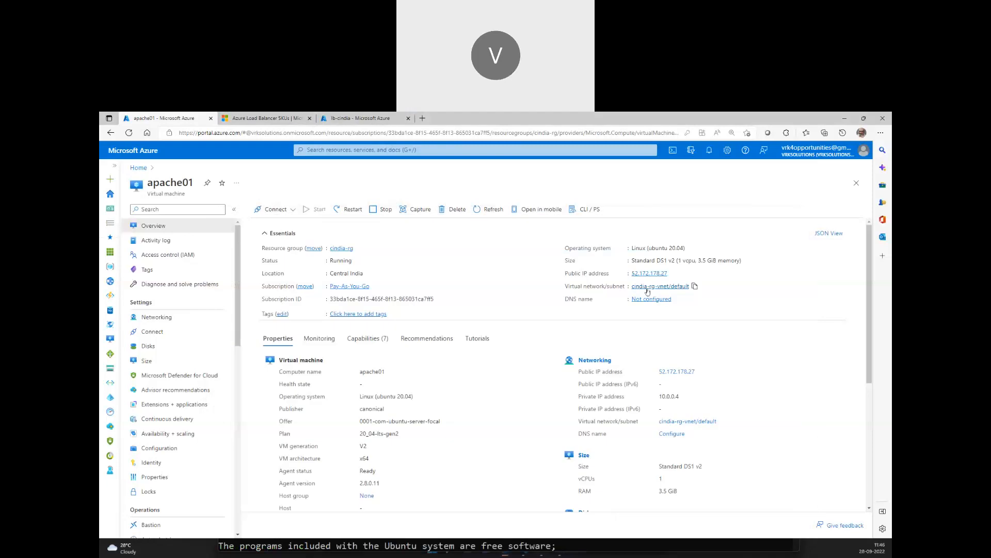
{"action": "left_click", "coordinate": [170, 317]}
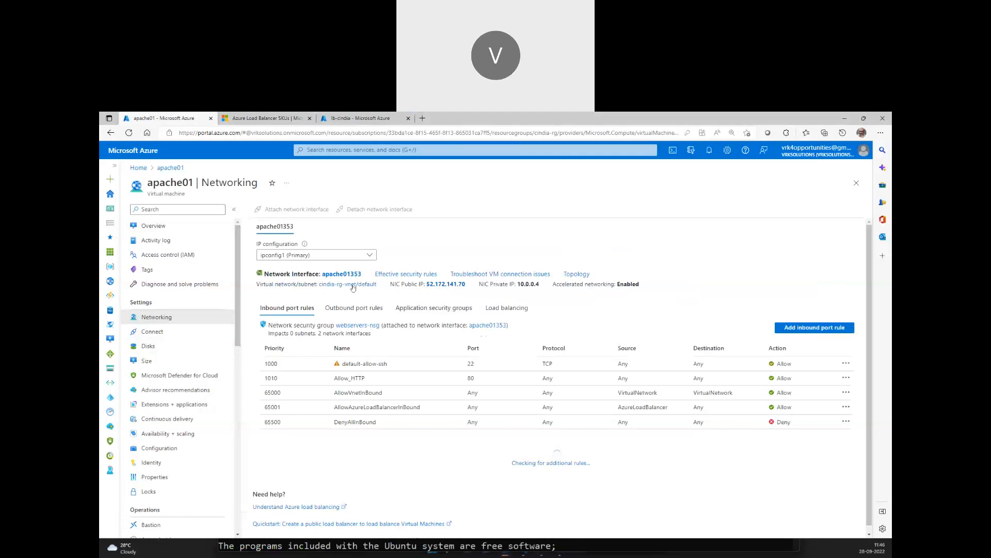
{"action": "left_click", "coordinate": [342, 275]}
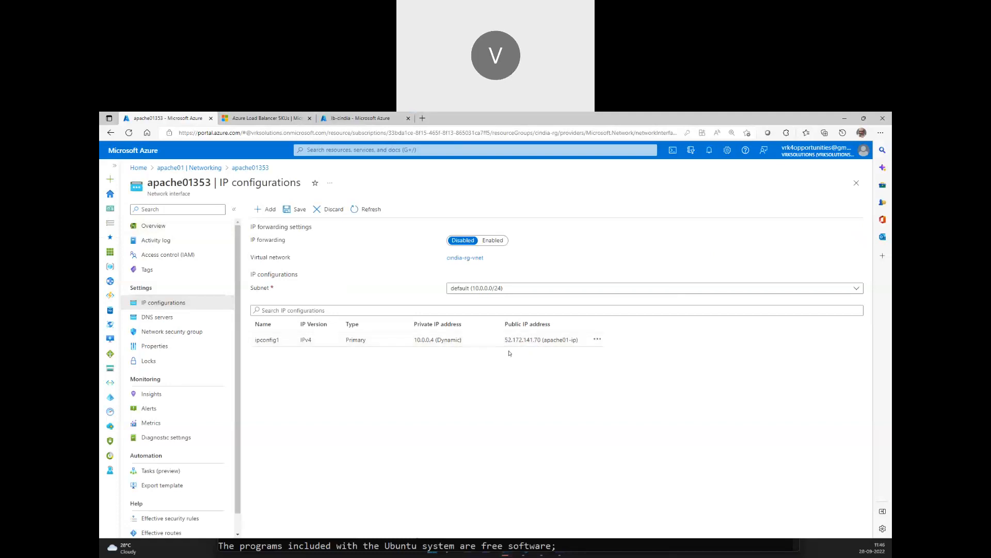
Switch to the apache01 SSH session, clear the terminal and refresh the package lists with sudo apt update
{"action": "left_click", "coordinate": [509, 546]}
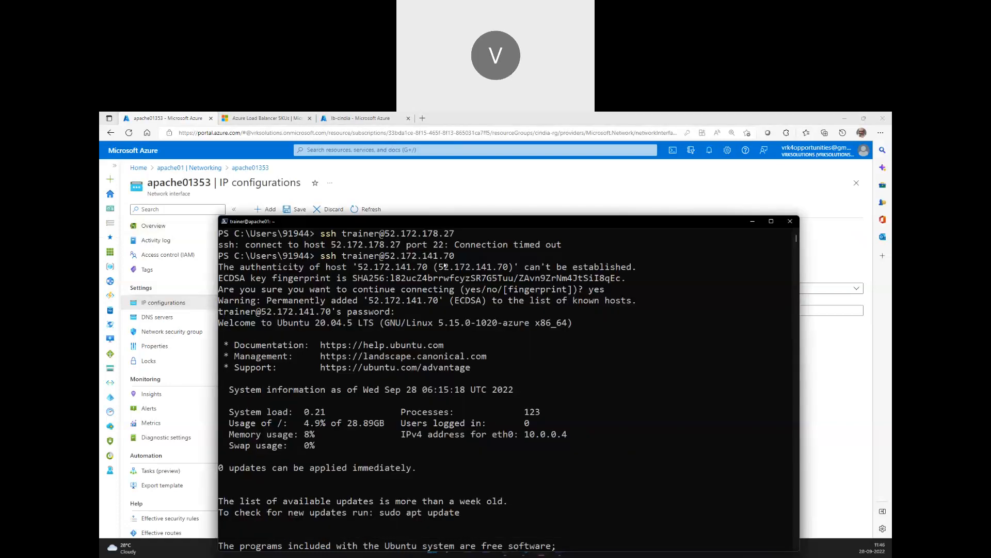
{"action": "scroll", "coordinate": [438, 424], "scroll_direction": "down", "scroll_amount": 7}
{"action": "type", "text": "clear"}
{"action": "key", "text": "Return"}
{"action": "type", "text": "sudo ap"}
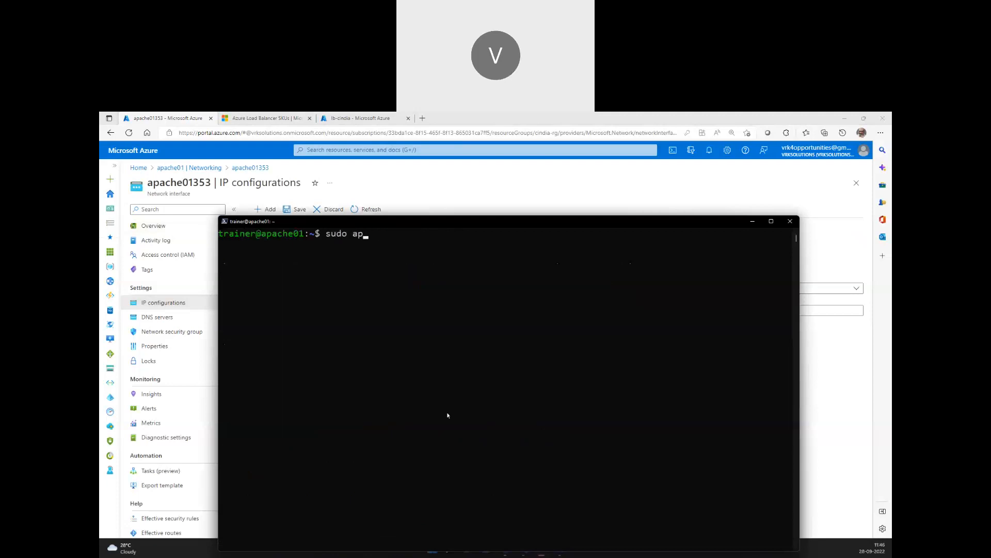
{"action": "type", "text": "t update"}
{"action": "key", "text": "Return"}
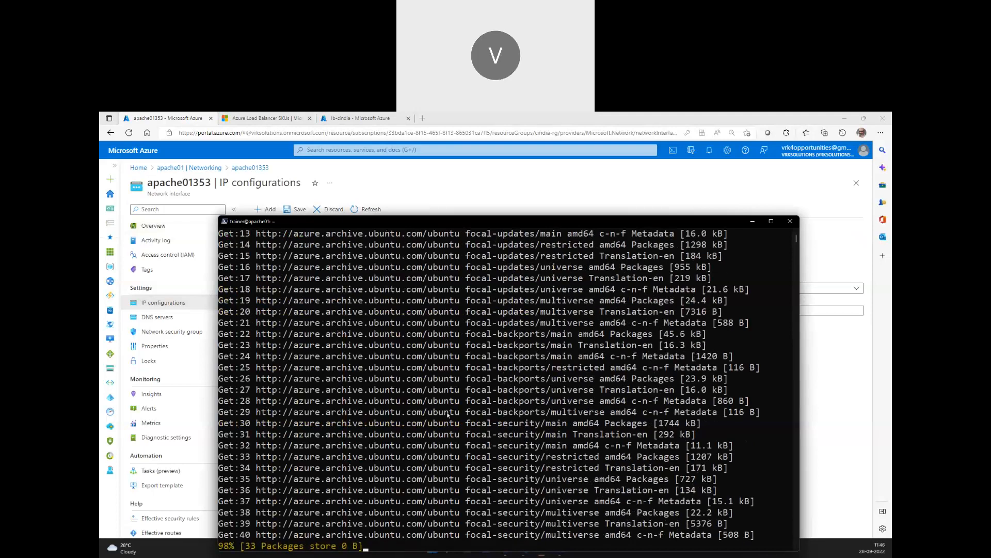
Install the Apache web server on apache01 with sudo apt install -y apache2
{"action": "type", "text": "s"}
{"action": "type", "text": "apt install"}
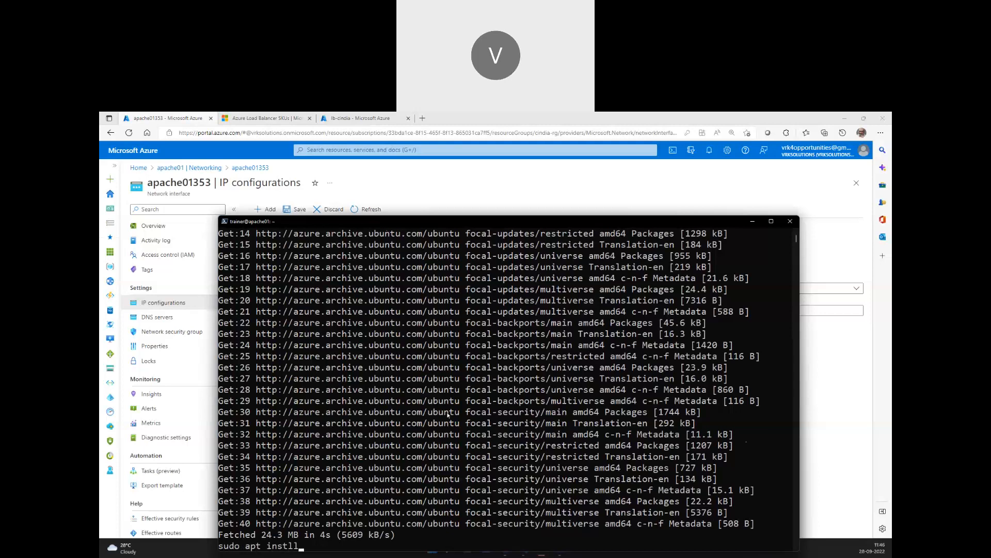
{"action": "type", "text": " 0"}
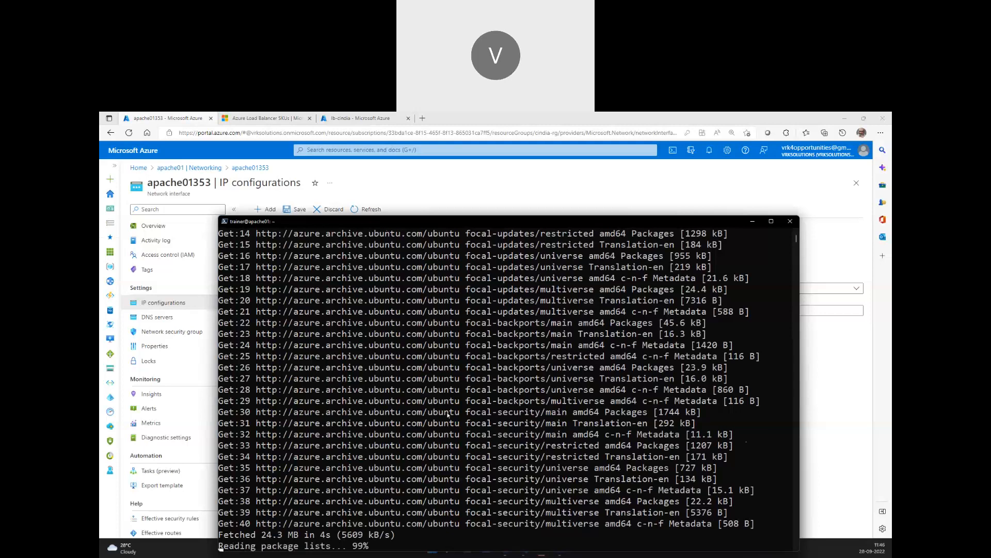
{"action": "key", "text": "BackSpace"}
{"action": "type", "text": "-y apache2"}
{"action": "key", "text": "Return"}
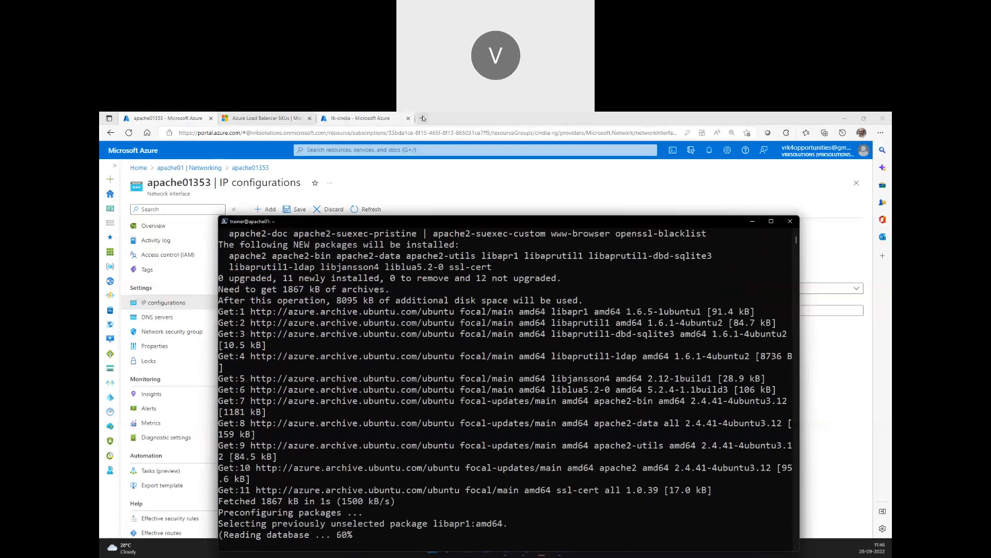
Test apache01's web server by loading 52.172.141.70 in a new browser tab, reloading the page, and close the tab
{"action": "left_click", "coordinate": [422, 119]}
{"action": "type", "text": "52.172.141.70"}
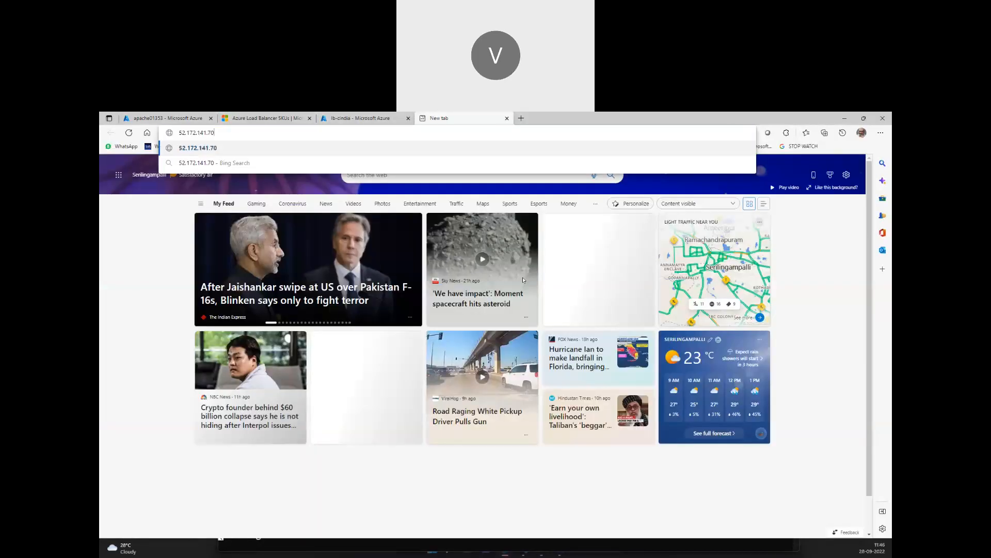
{"action": "key", "text": "Return"}
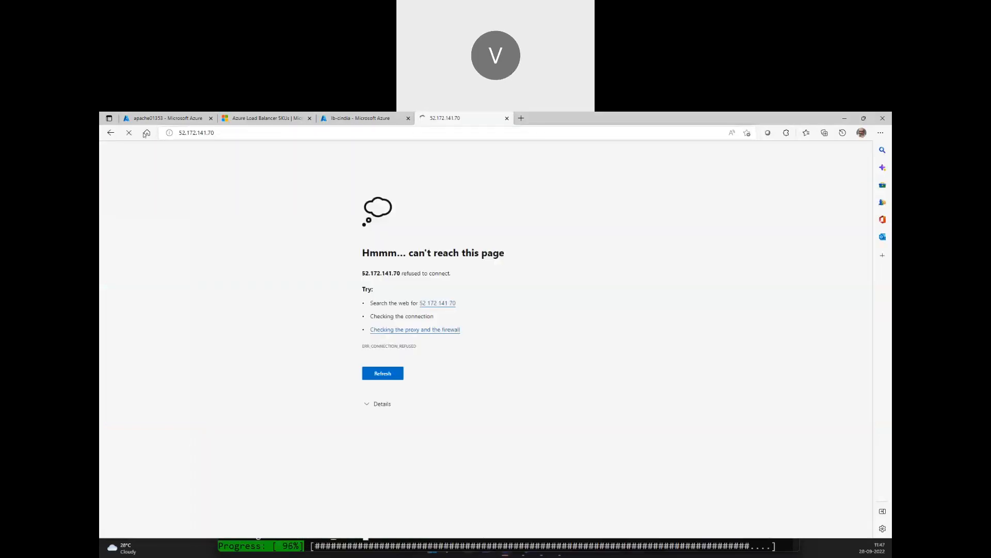
{"action": "left_click", "coordinate": [220, 133]}
{"action": "key", "text": "Return"}
{"action": "left_click", "coordinate": [219, 133]}
{"action": "key", "text": "Return"}
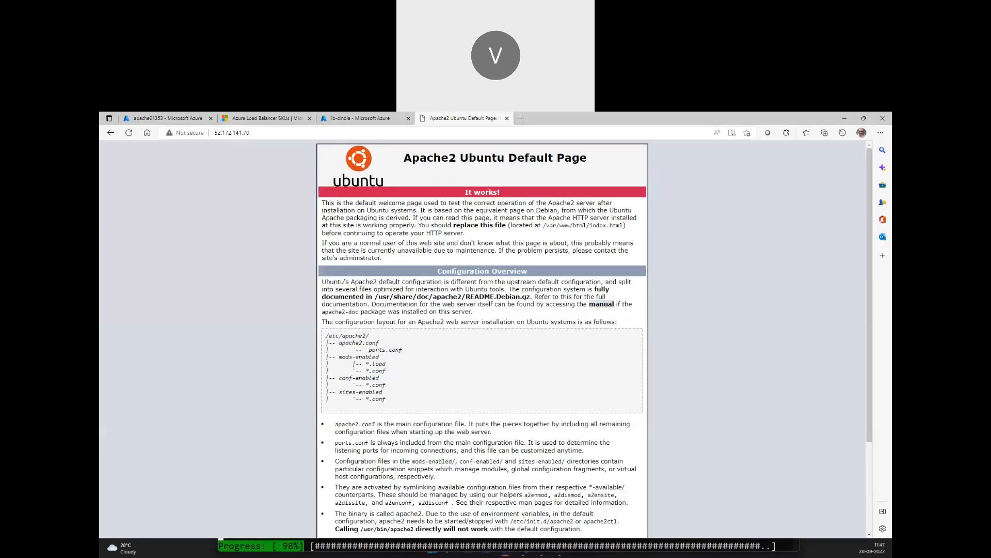
{"action": "middle_click", "coordinate": [430, 118]}
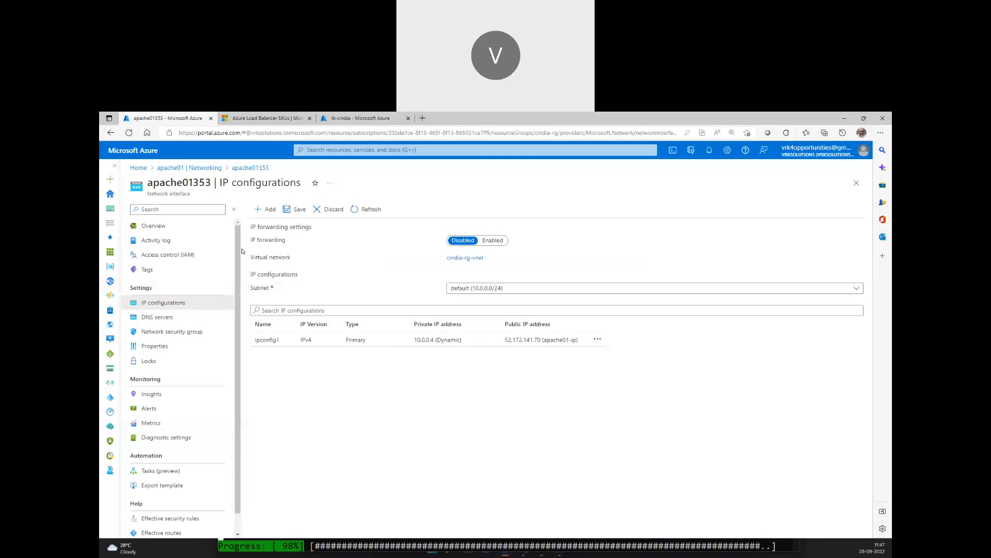
Return from the network interface apache01353 to the Azure home page and open the virtual machines list
{"action": "left_click", "coordinate": [236, 169]}
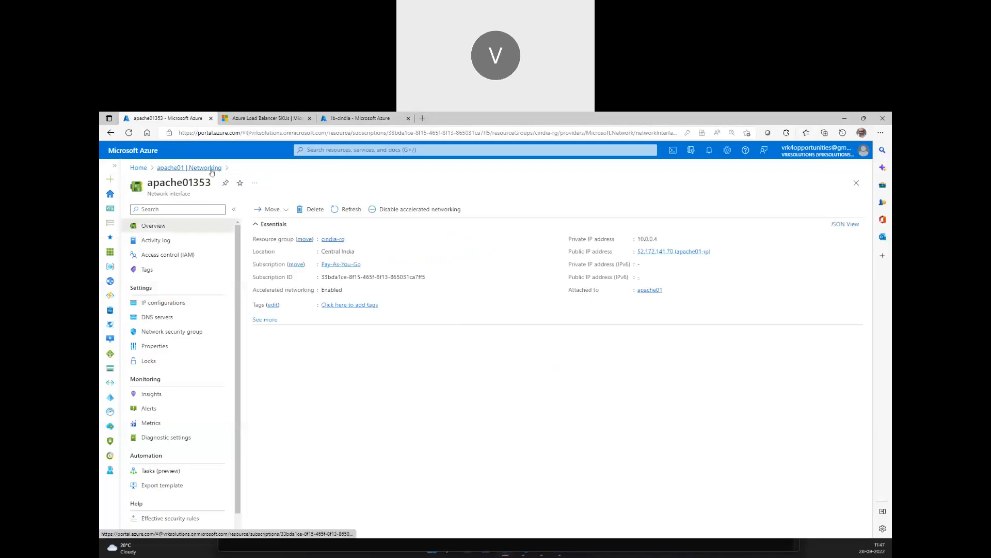
{"action": "left_click", "coordinate": [211, 169]}
{"action": "left_click", "coordinate": [139, 167]}
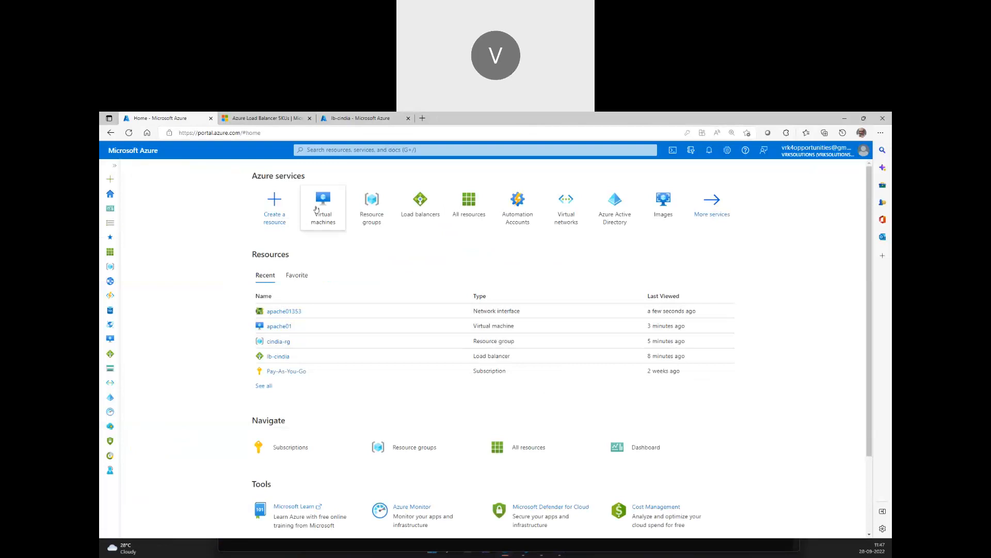
{"action": "left_click", "coordinate": [317, 208]}
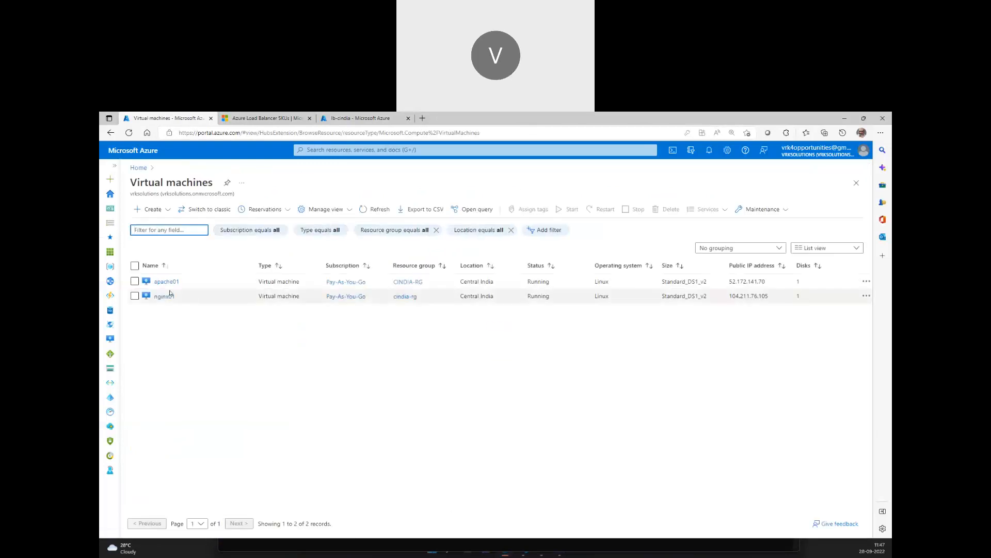
Open the nginx01 virtual machine from the list and copy the public IP address shown in its overview
{"action": "left_click", "coordinate": [164, 296]}
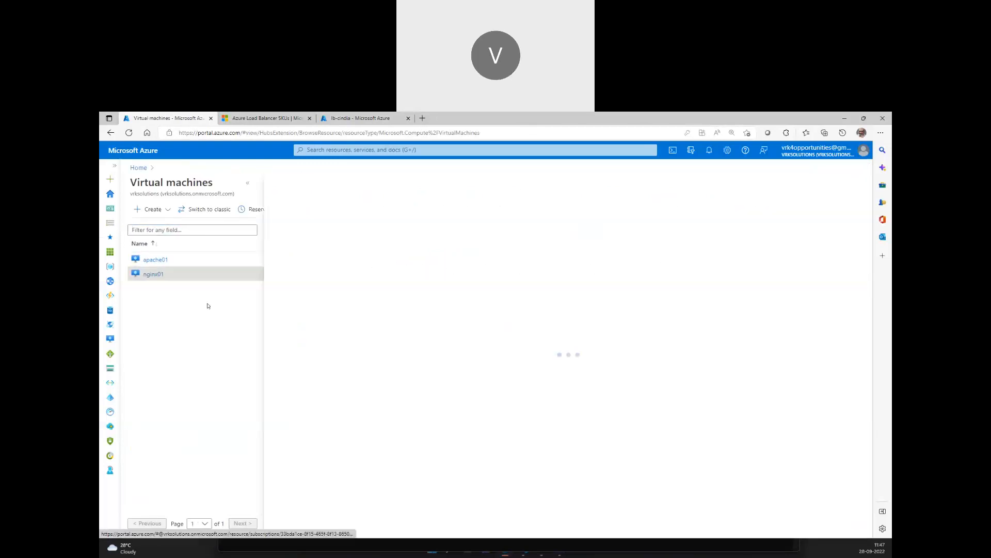
{"action": "left_click", "coordinate": [248, 186]}
{"action": "left_click", "coordinate": [680, 274]}
Switch to the terminal, end the SSH session on apache01 with exit, and clear the screen
{"action": "left_click", "coordinate": [532, 552]}
{"action": "type", "text": "clear"}
{"action": "key", "text": "Return"}
{"action": "type", "text": "exit"}
{"action": "key", "text": "Return"}
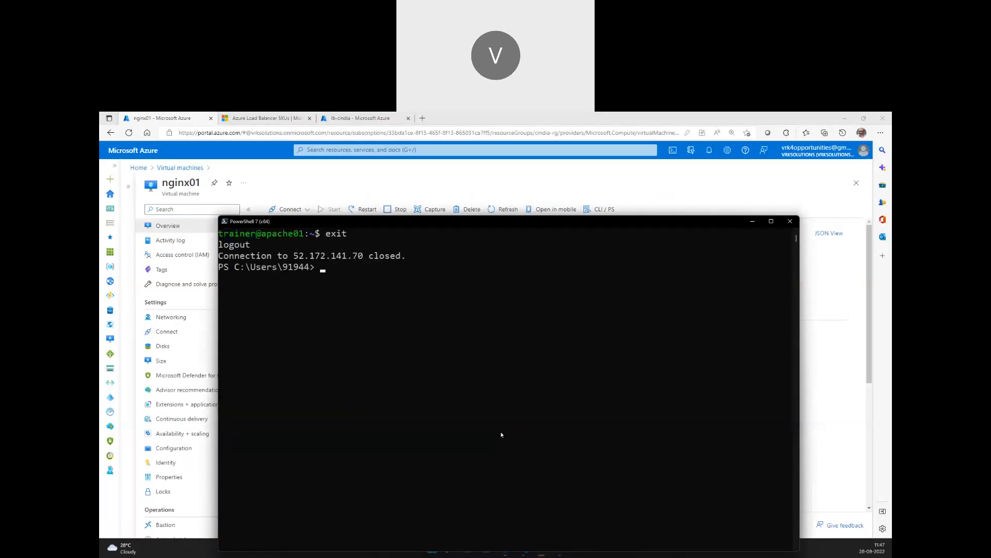
{"action": "type", "text": "clear"}
{"action": "key", "text": "Return"}
Try to connect over SSH as trainer to 52.172.178.27
{"action": "key", "text": "ctrl+v"}
{"action": "key", "text": "Home"}
{"action": "type", "text": "ssh tra"}
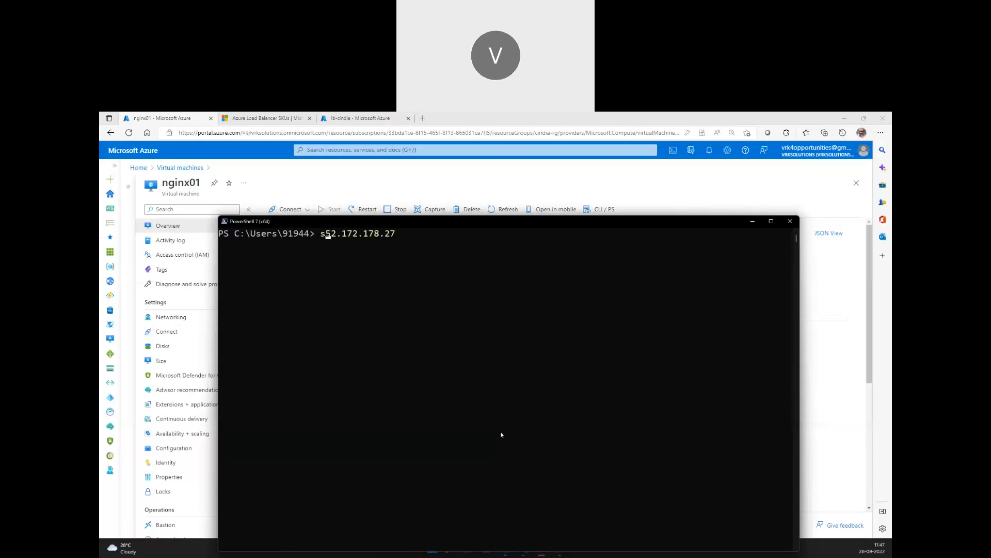
{"action": "type", "text": "iner@"}
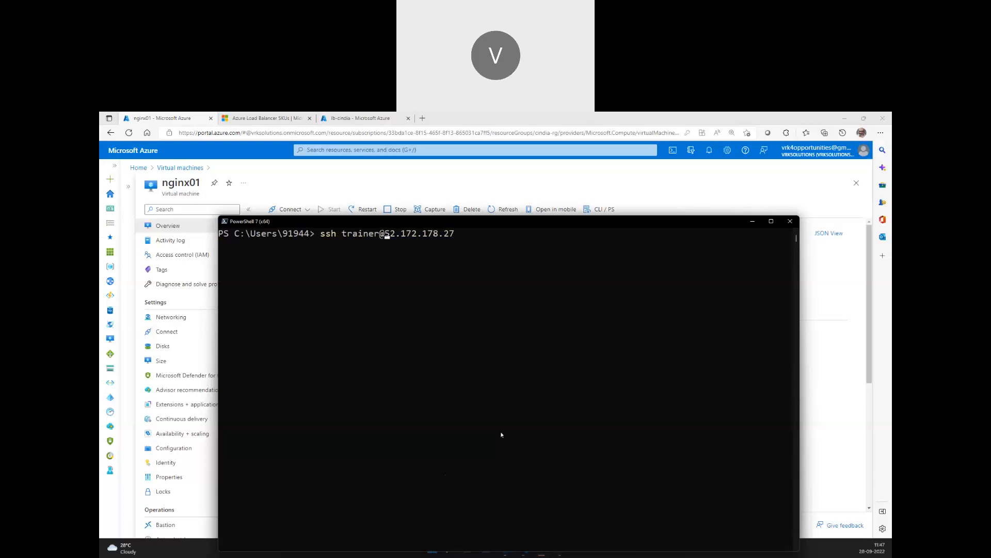
{"action": "key", "text": "Return"}
Check lb-cindia's frontend IP configuration in the browser and copy the NIC public IP from nginx01's networking settings
{"action": "left_click", "coordinate": [298, 187]}
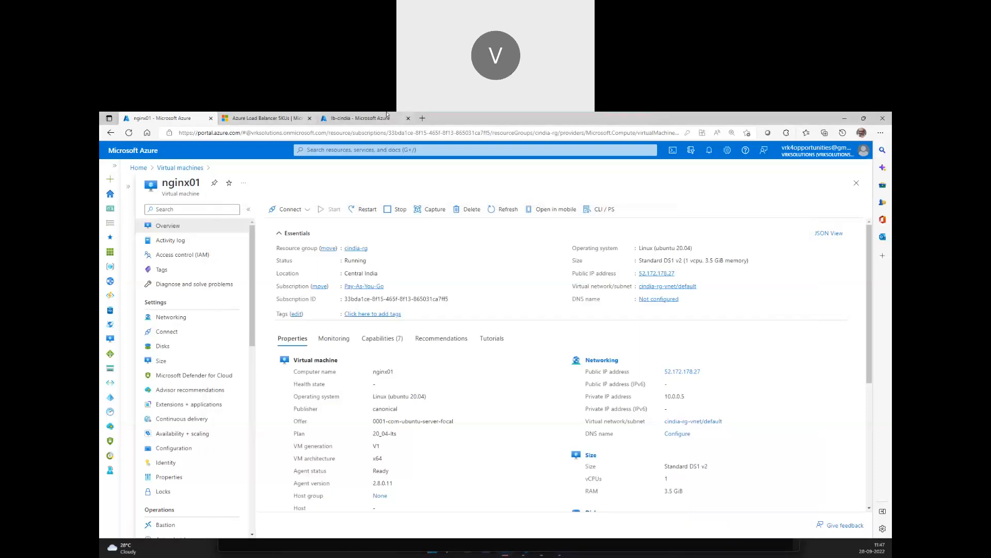
{"action": "left_click", "coordinate": [361, 118]}
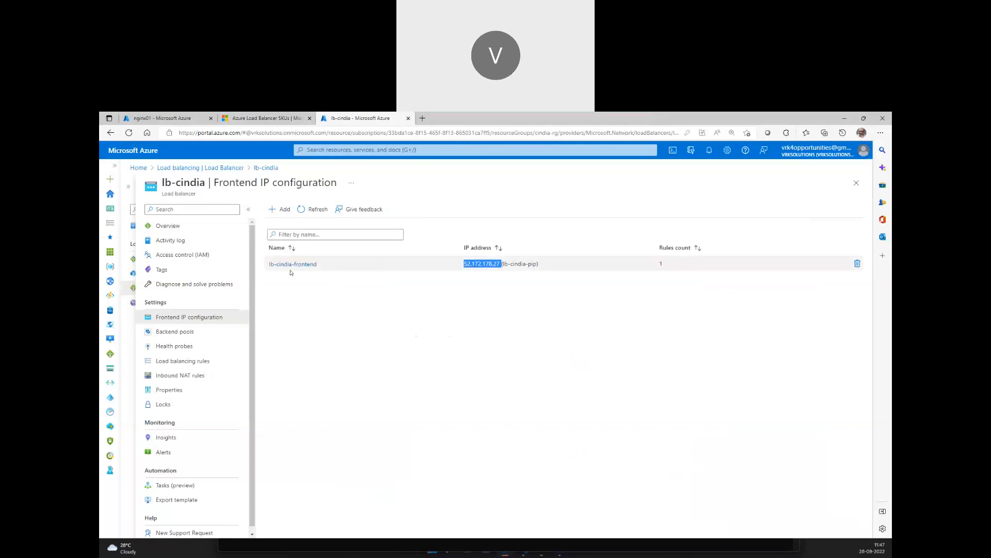
{"action": "left_click", "coordinate": [165, 118]}
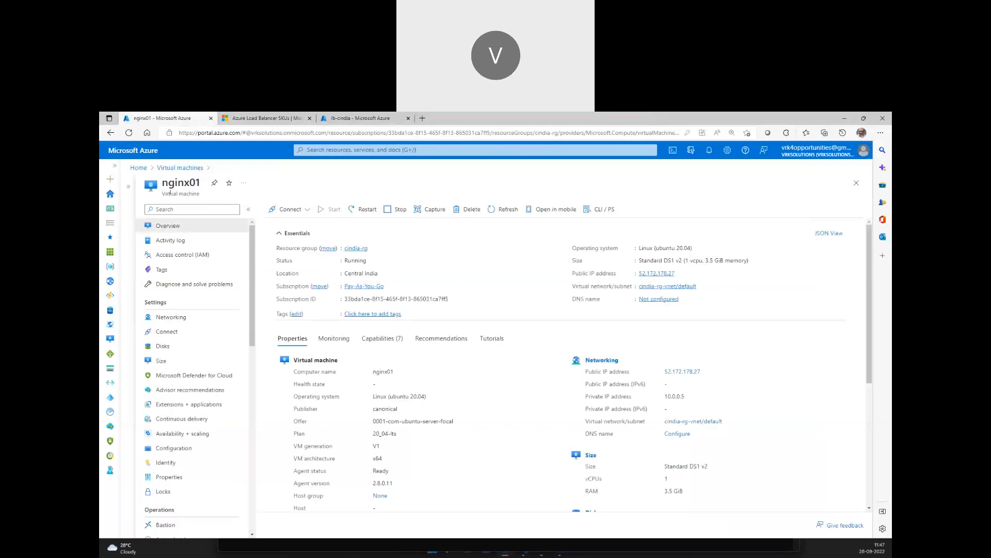
{"action": "left_click", "coordinate": [203, 321]}
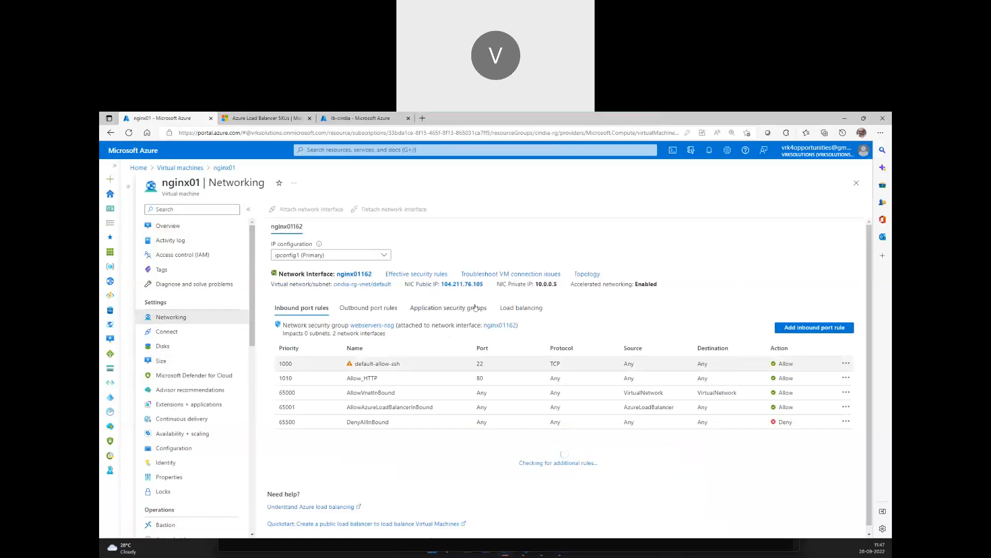
{"action": "left_click_drag", "start_coordinate": [484, 284], "coordinate": [442, 284]}
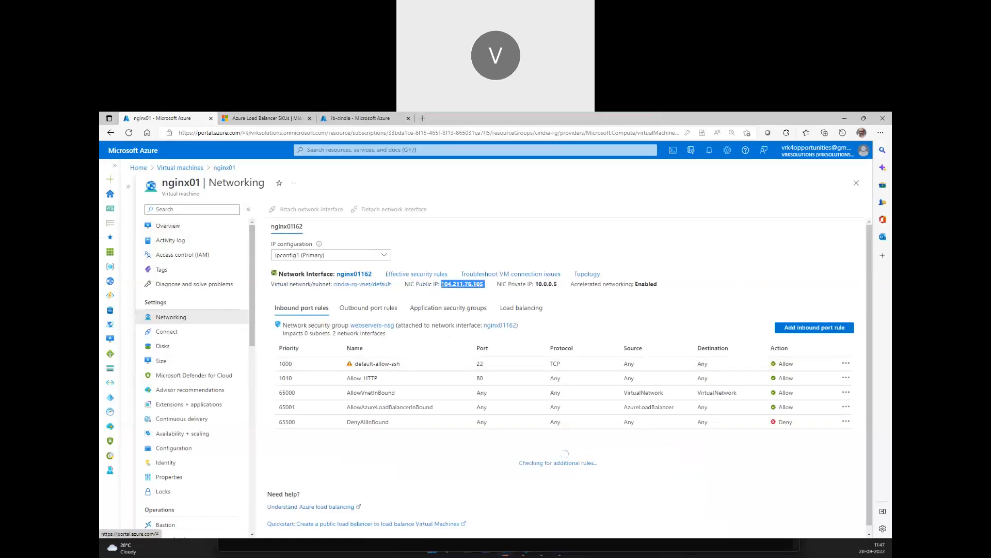
{"action": "key", "text": "alt+Tab"}
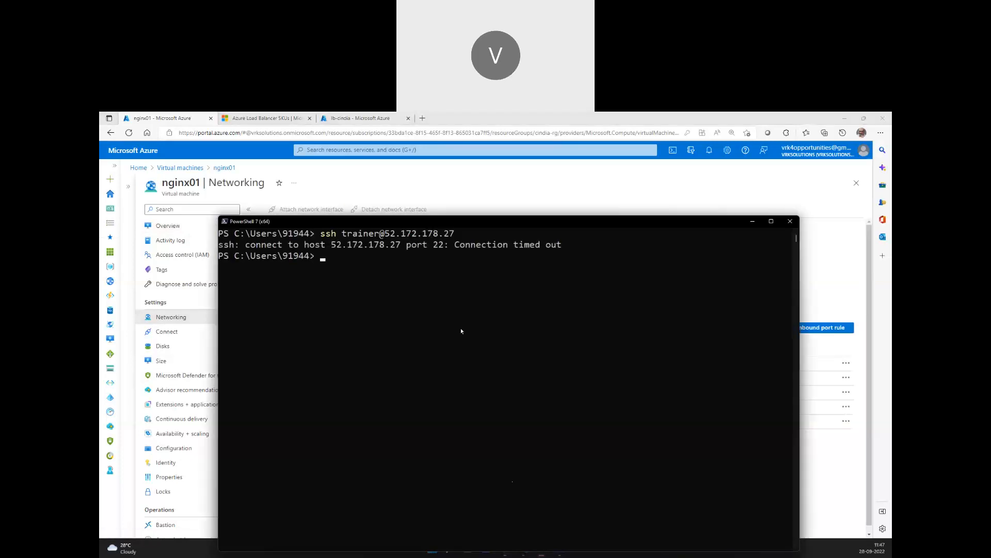
{"action": "type", "text": "ssh trainer@"}
{"action": "key", "text": "ctrl+v"}
{"action": "key", "text": "Return"}
{"action": "type", "text": "y"}
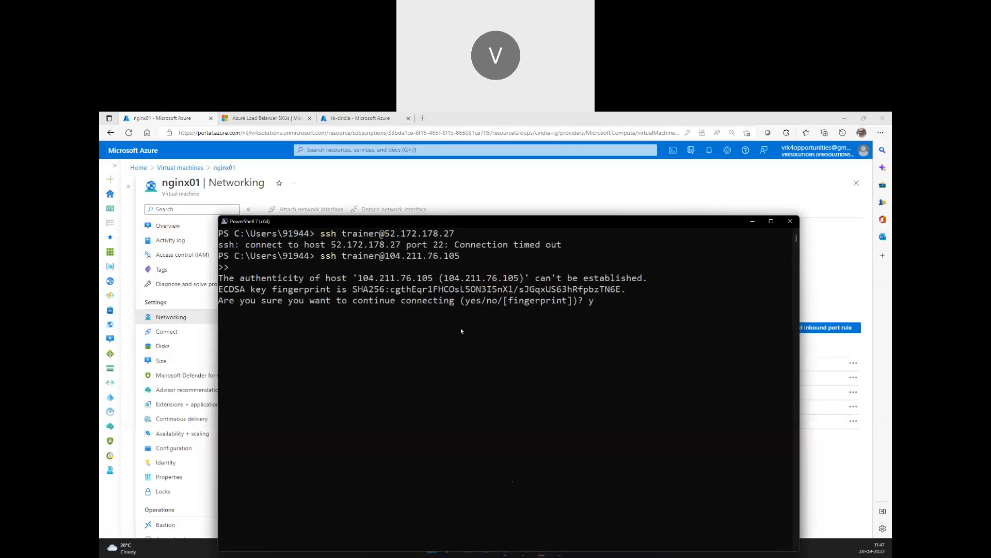
{"action": "type", "text": "es"}
{"action": "key", "text": "Return"}
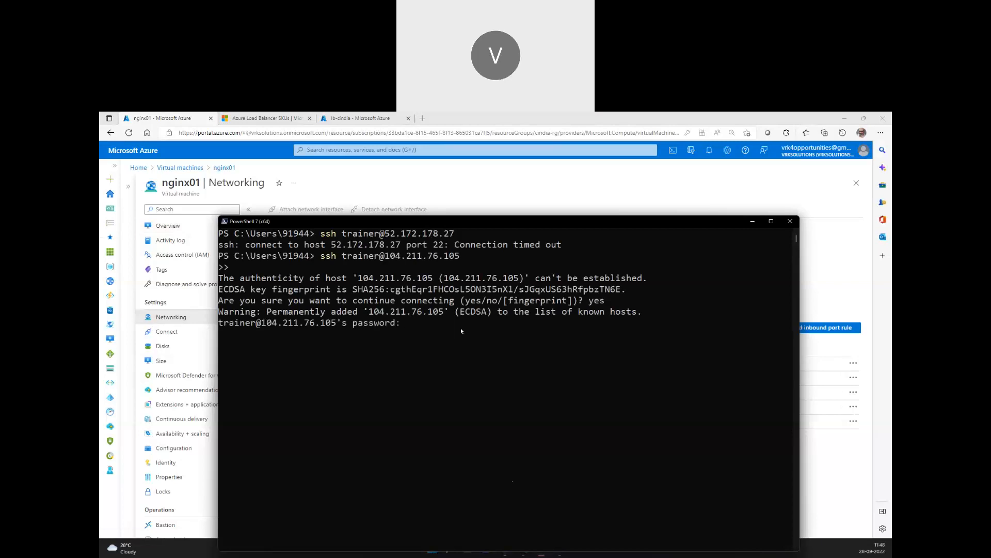
{"action": "key", "text": "Return"}
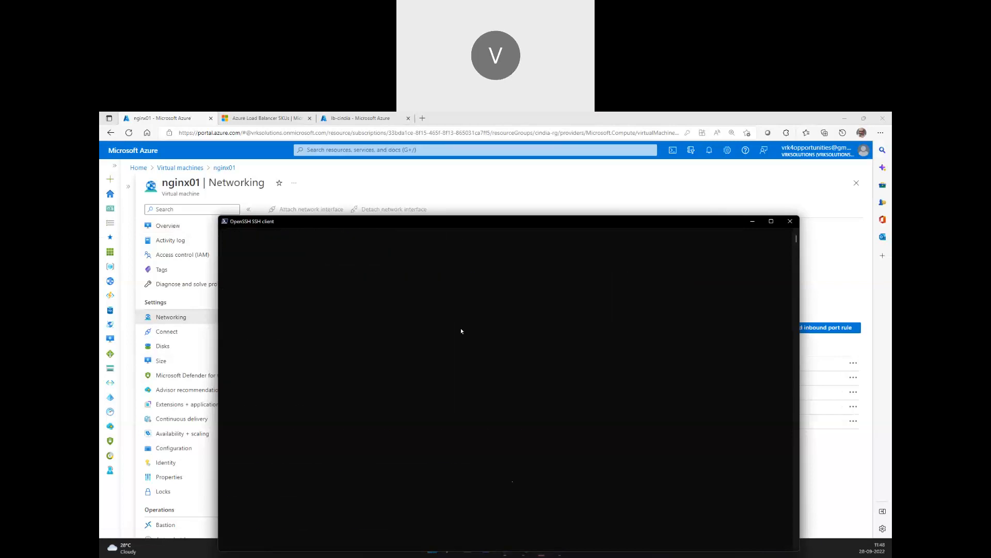
Clear the terminal on nginx01 and refresh the package lists with sudo apt update
{"action": "type", "text": "clear"}
{"action": "key", "text": "Return"}
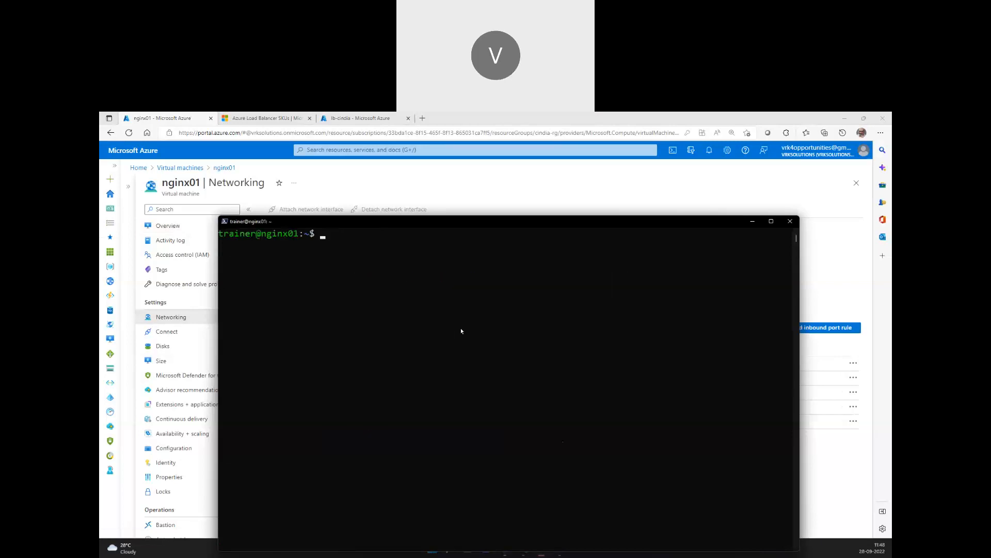
{"action": "type", "text": "sudo i"}
{"action": "key", "text": "BackSpace"}
{"action": "type", "text": "apt update"}
{"action": "key", "text": "Return"}
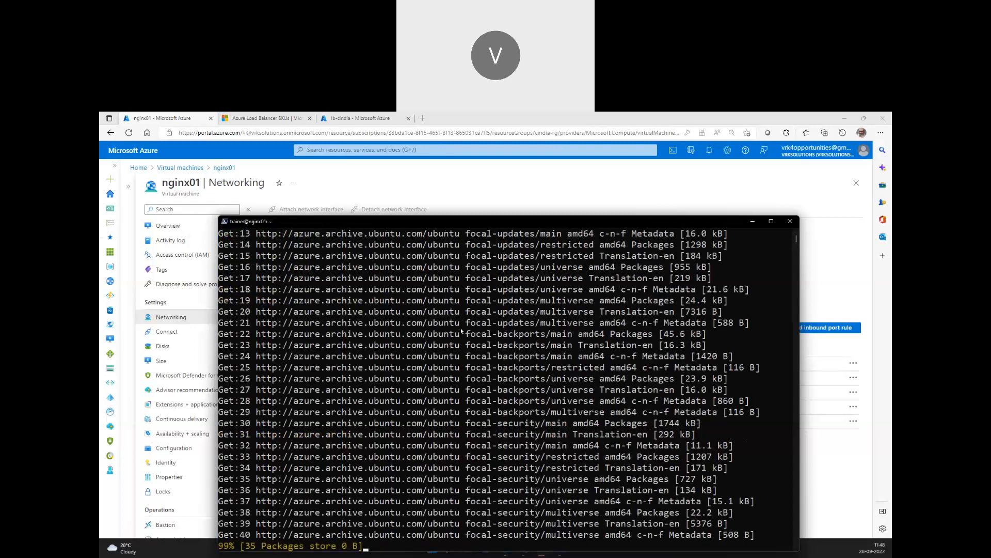
Install the nginx web server on nginx01 with sudo apt install -y nginx
{"action": "type", "text": "sudo apt install -y"}
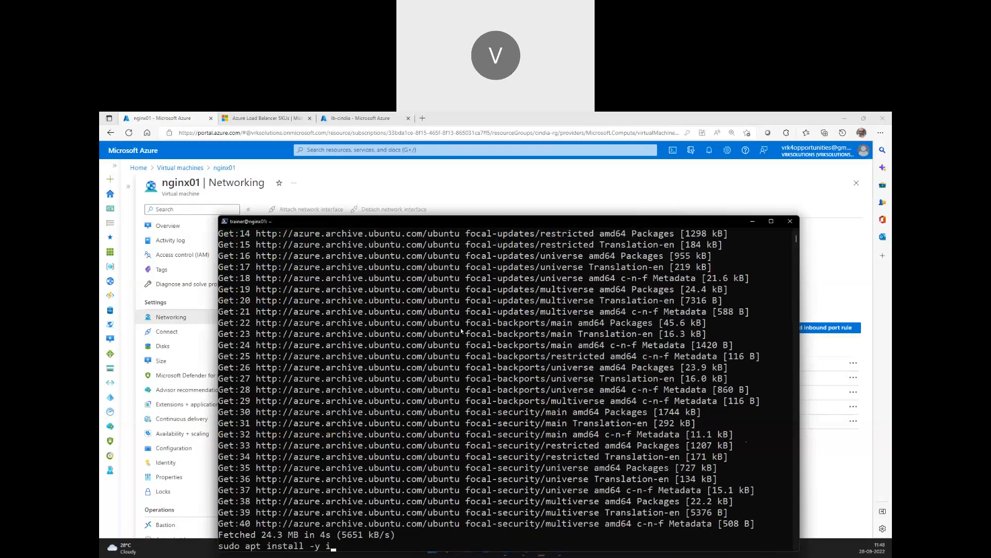
{"action": "key", "text": "Return"}
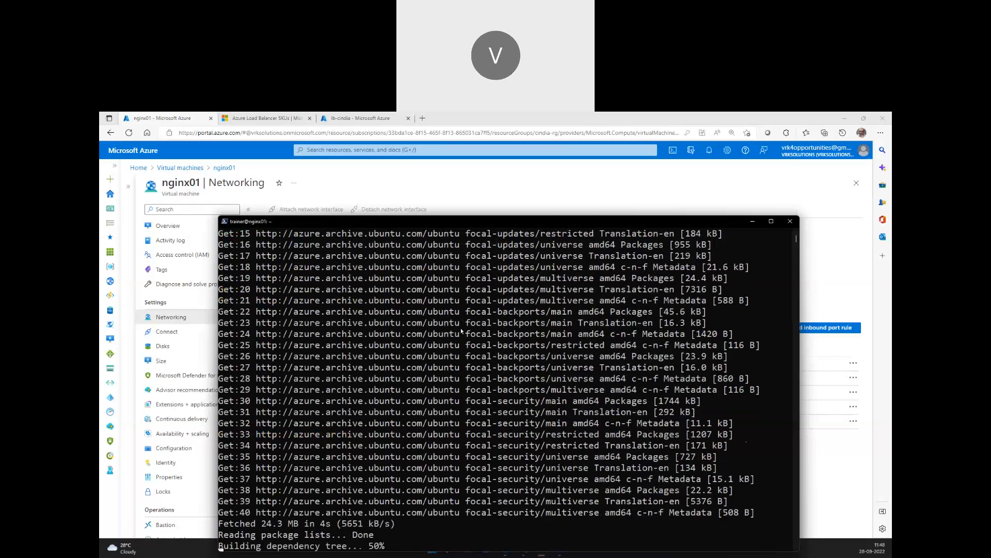
{"action": "type", "text": "ngixn"}
{"action": "key", "text": "BackSpace"}
{"action": "key", "text": "BackSpace"}
{"action": "type", "text": "nx"}
{"action": "key", "text": "Return"}
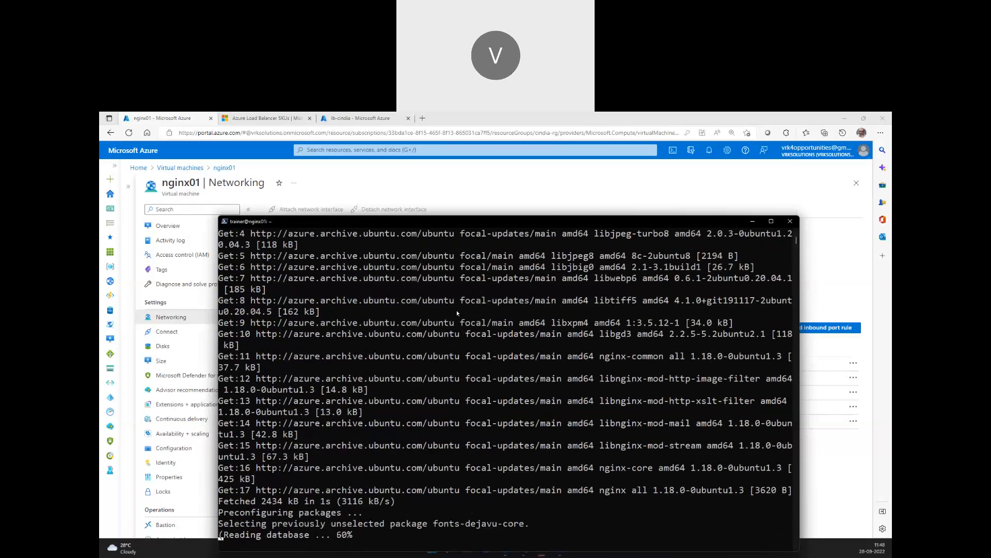
Test nginx01's web server by loading 104.211.76.105 in a new browser tab, and close the tab
{"action": "left_click", "coordinate": [339, 181]}
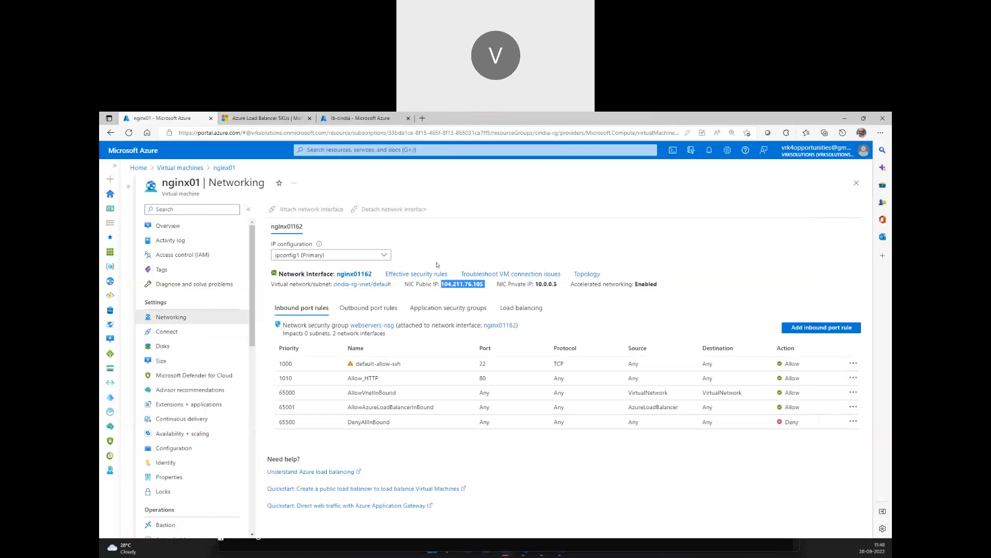
{"action": "key", "text": "ctrl+t"}
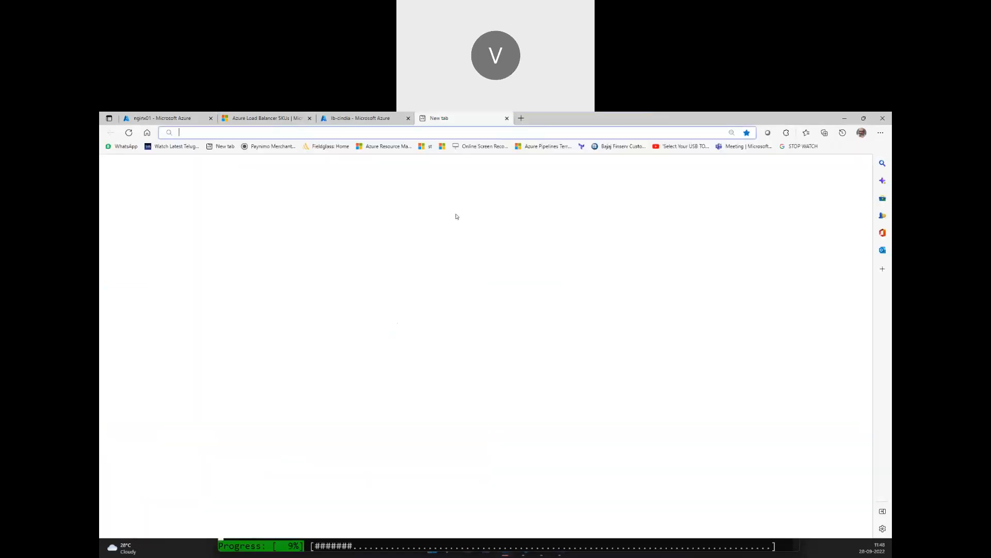
{"action": "key", "text": "ctrl+v"}
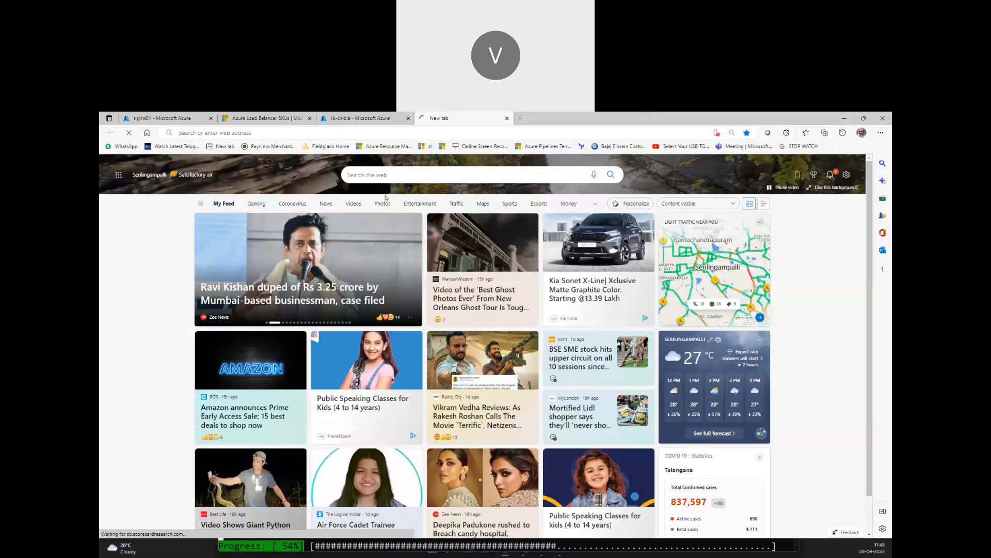
{"action": "key", "text": "Return"}
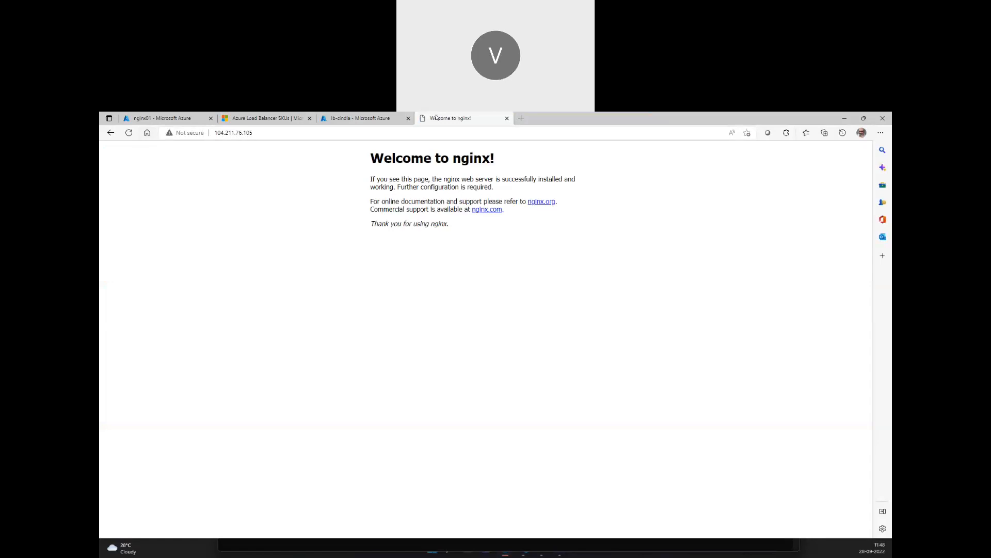
{"action": "key", "text": "ctrl+w"}
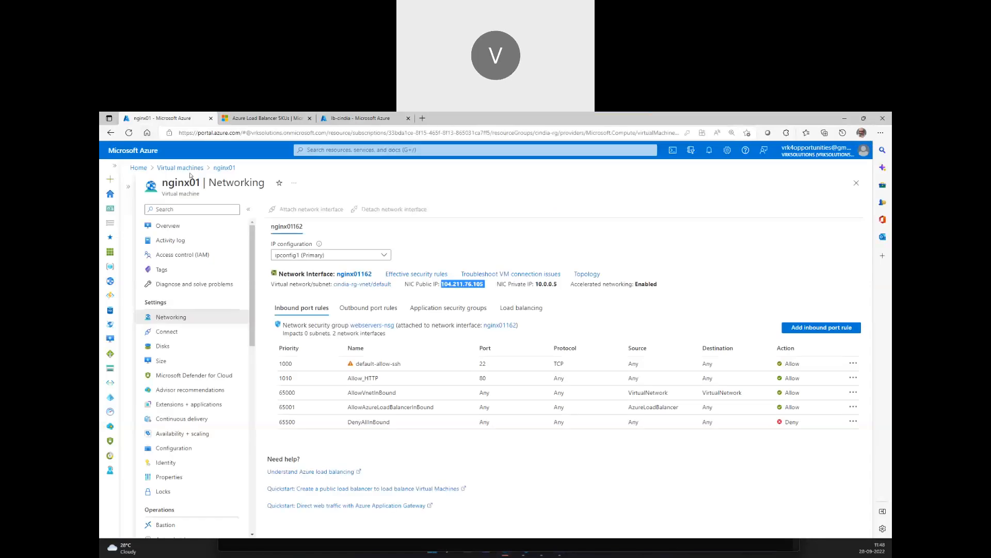
Review the members of webservers-pool in lb-cindia's backend pools
{"action": "left_click", "coordinate": [355, 117]}
{"action": "left_click", "coordinate": [175, 331]}
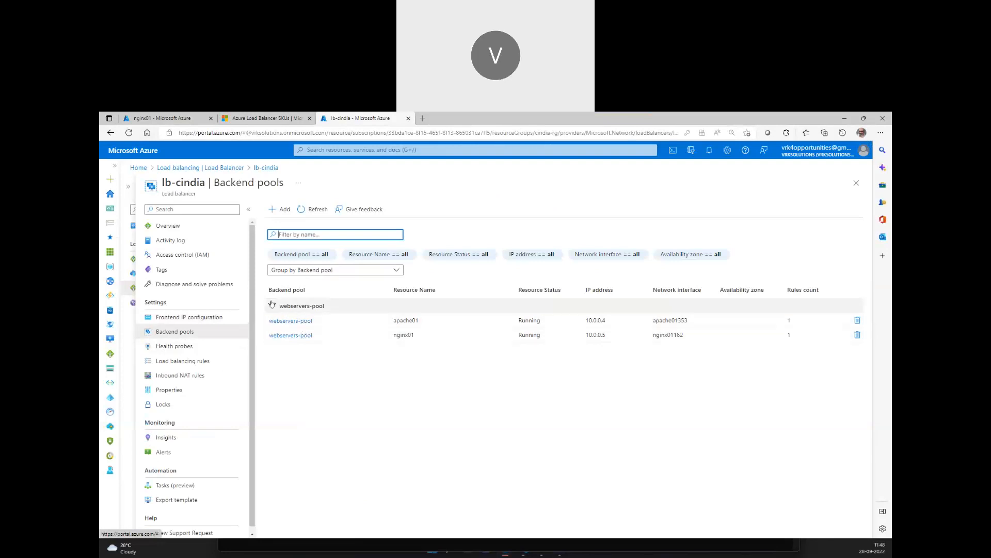
{"action": "left_click", "coordinate": [293, 305]}
{"action": "left_click", "coordinate": [280, 307]}
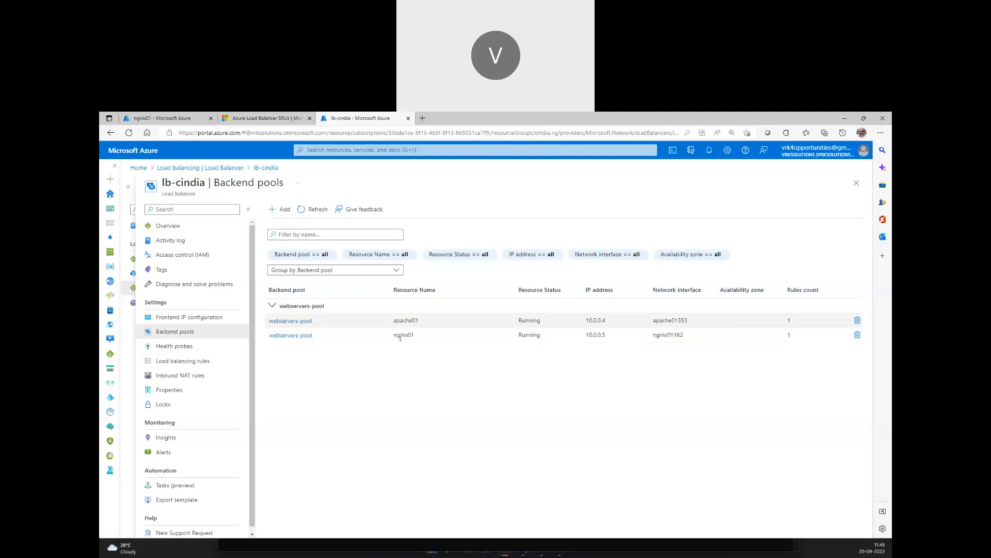
View the load balancer diagram in Azure VM Load Balancer.png and return to the Azure portal
{"action": "left_click", "coordinate": [540, 555]}
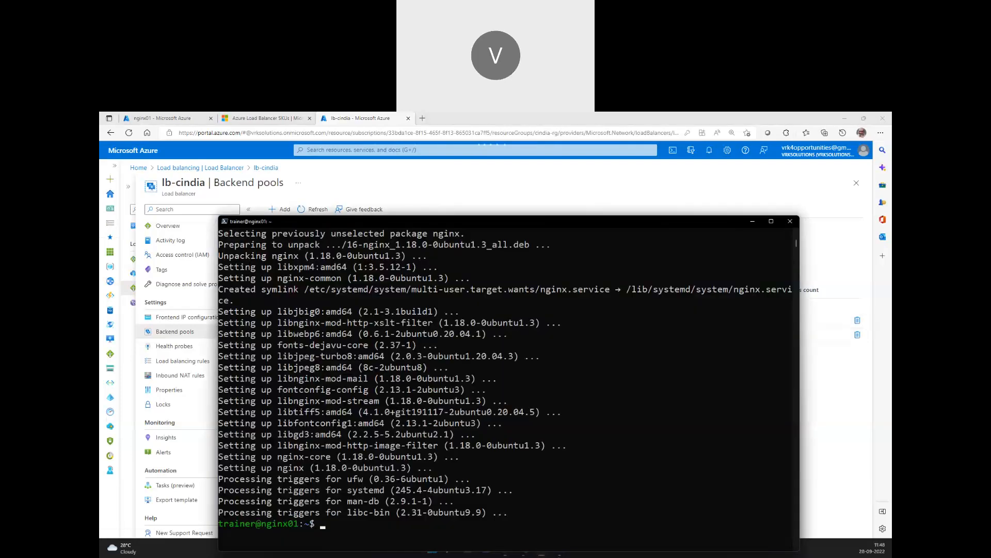
{"action": "left_click", "coordinate": [559, 556]}
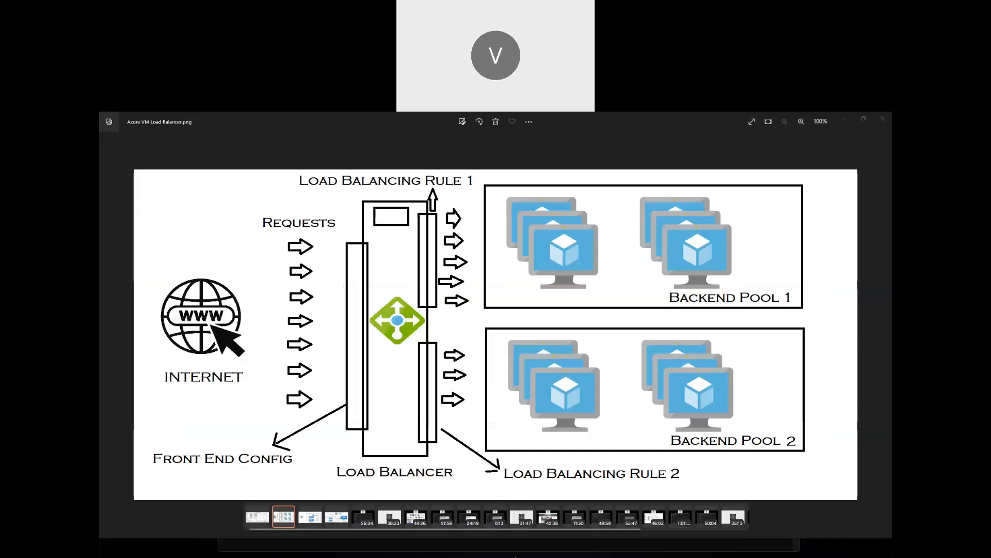
{"action": "left_click", "coordinate": [509, 554]}
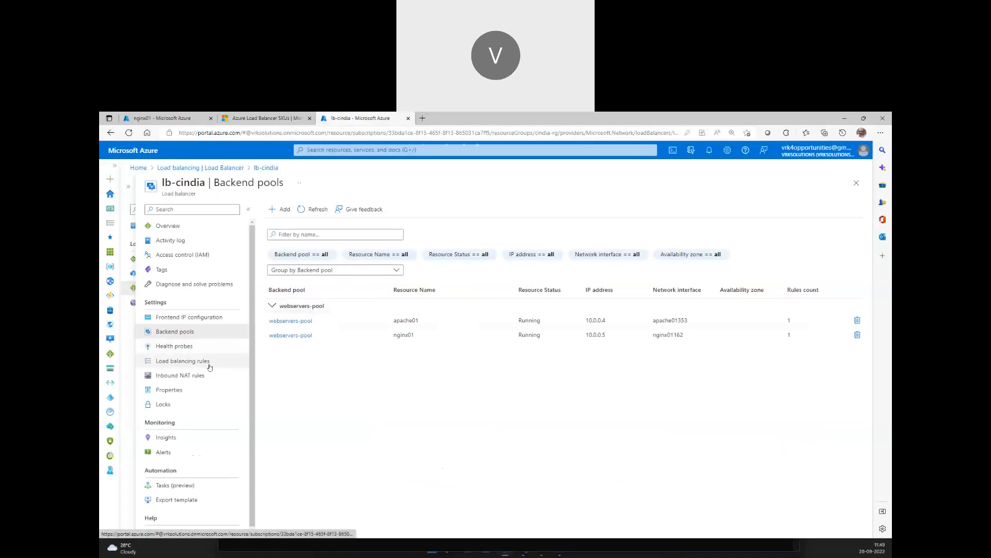
Examine the settings of lb-cindia's load balancing rule webapps-rule and compare them with the load balancer diagram
{"action": "left_click", "coordinate": [202, 360]}
{"action": "left_click", "coordinate": [304, 265]}
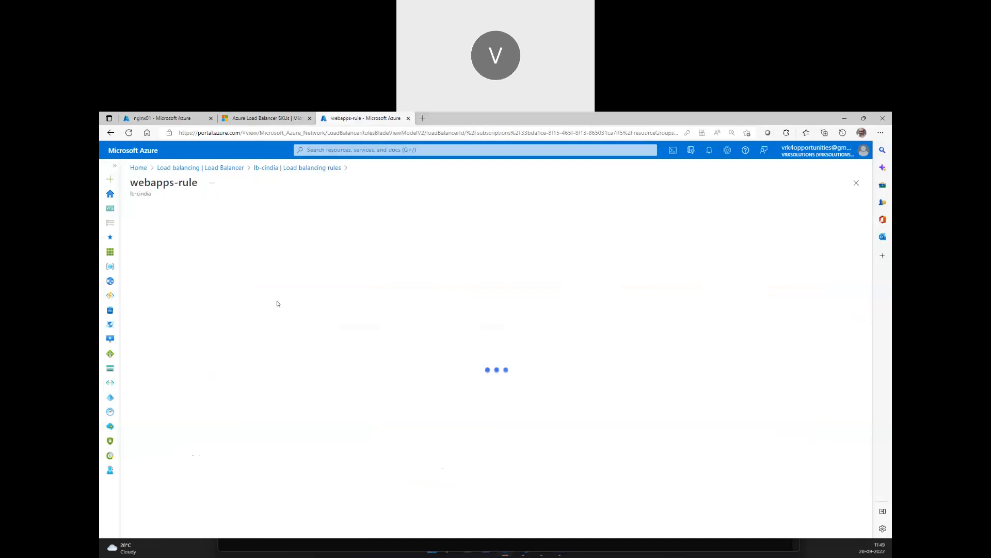
{"action": "left_click", "coordinate": [256, 394]}
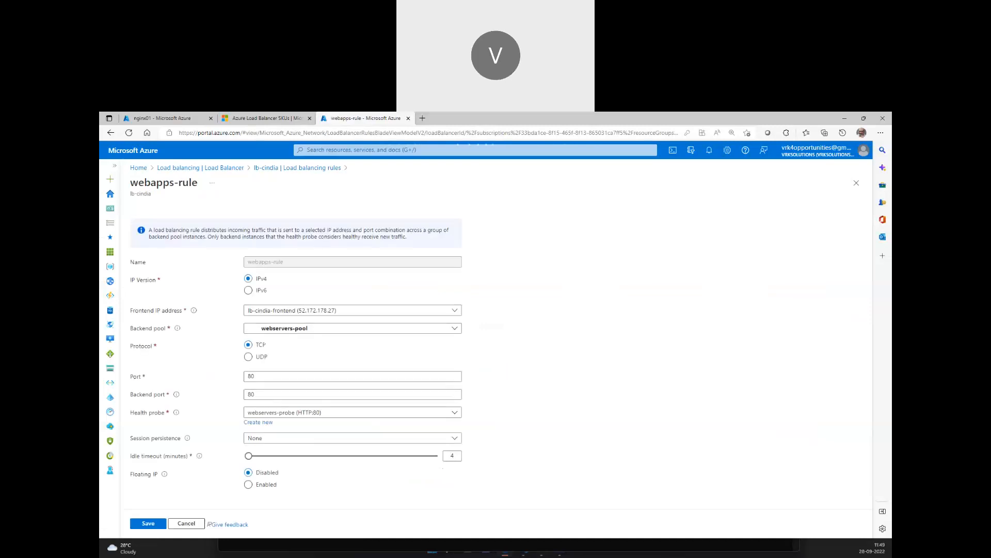
{"action": "left_click", "coordinate": [560, 553]}
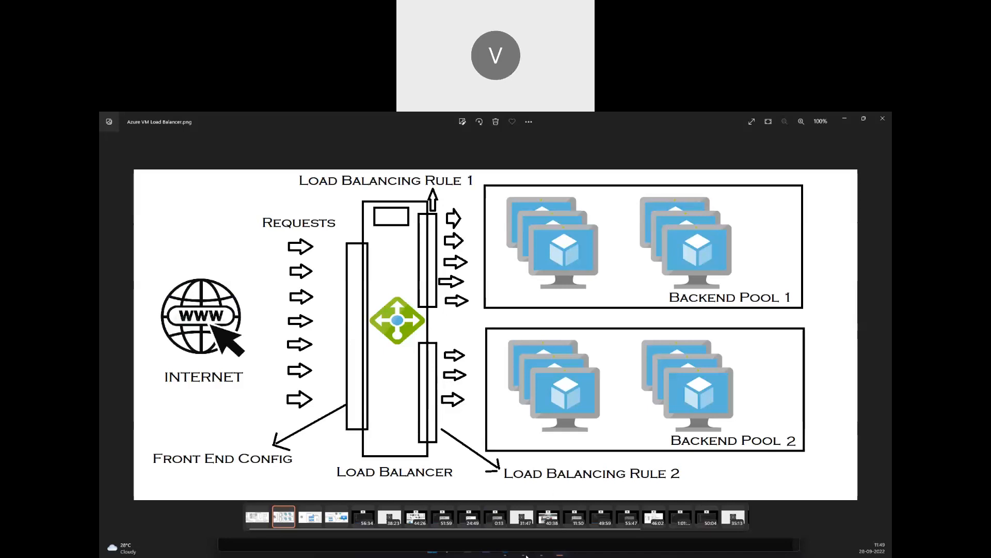
{"action": "left_click", "coordinate": [526, 555]}
{"action": "left_click", "coordinate": [507, 556]}
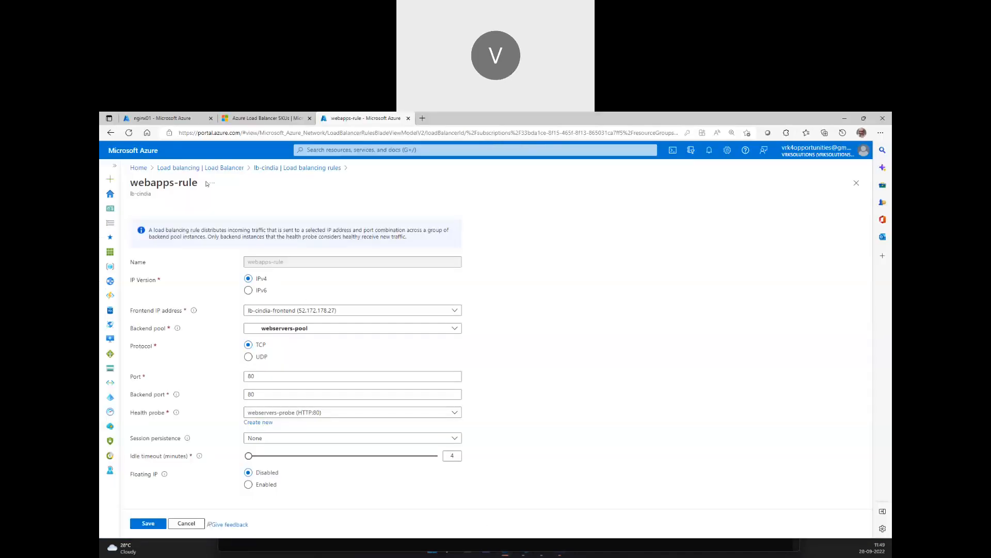
Leave webapps-rule for the Azure home page and switch to the browser tab with nginx01's networking settings
{"action": "left_click", "coordinate": [231, 168]}
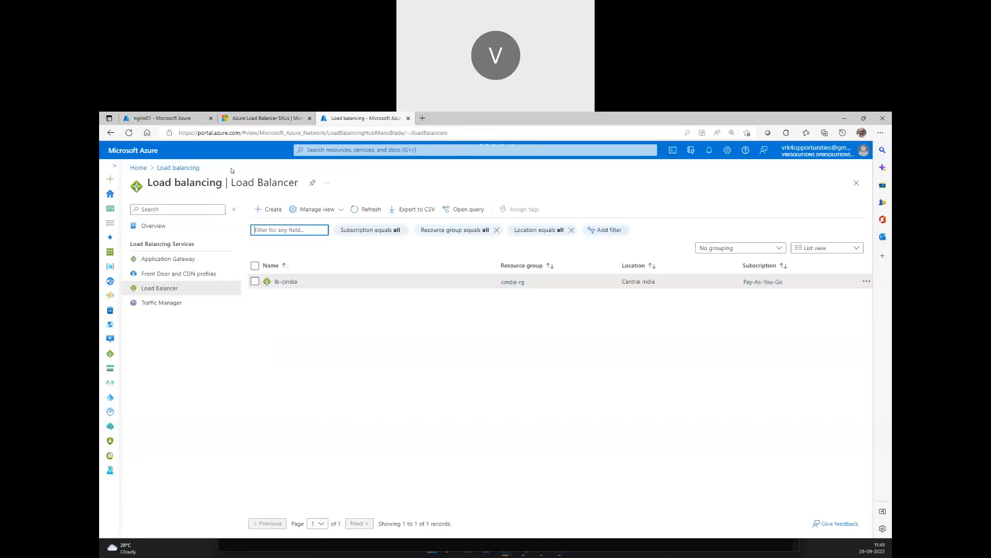
{"action": "left_click", "coordinate": [138, 168]}
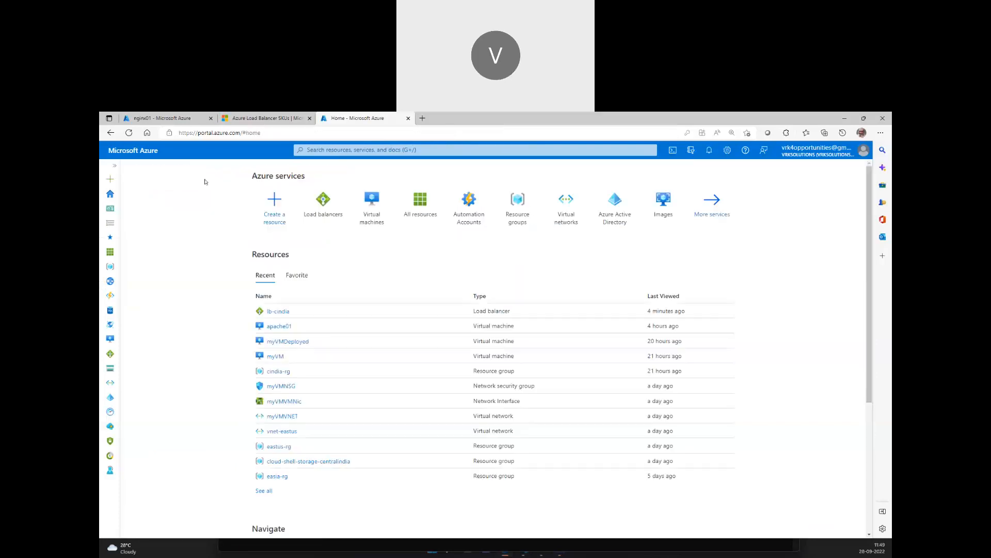
{"action": "left_click", "coordinate": [152, 115]}
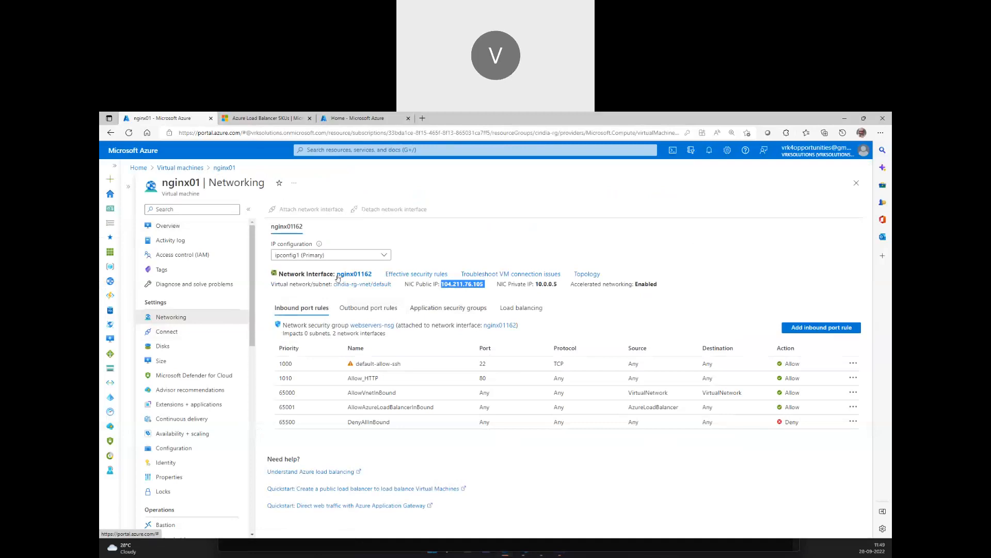
Disassociate the public IP address from ipconfig1 of nginx01's network interface, save it, and return to the virtual machines list
{"action": "left_click", "coordinate": [349, 276]}
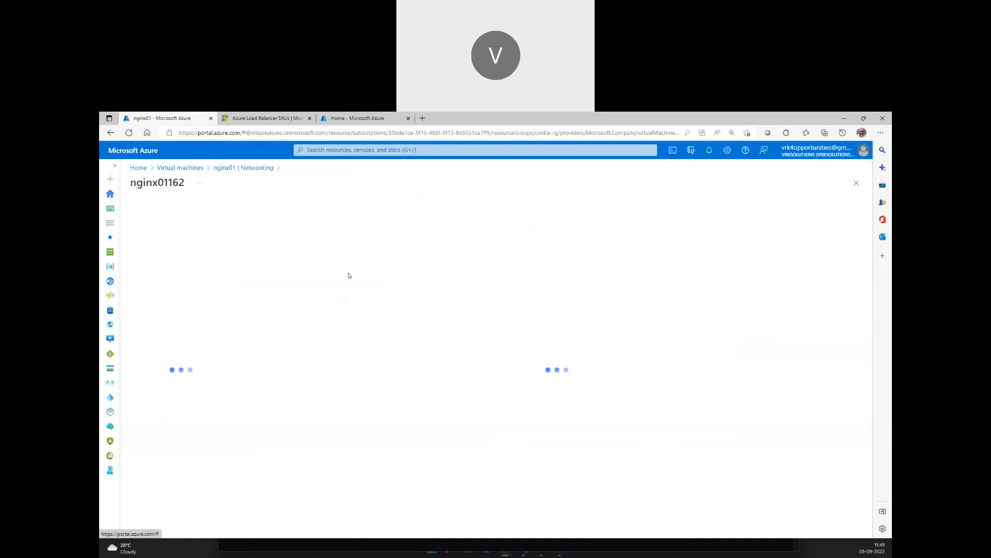
{"action": "left_click", "coordinate": [209, 307]}
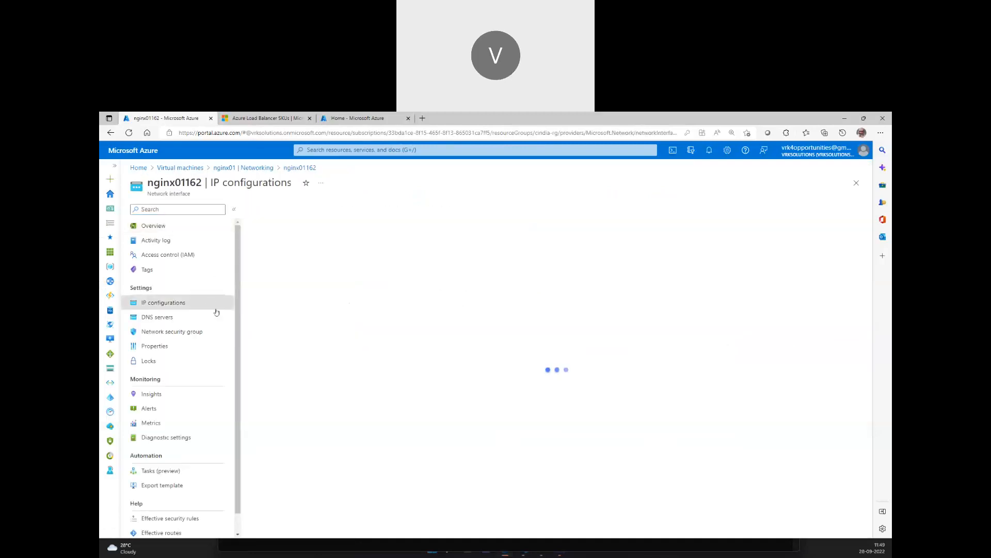
{"action": "left_click", "coordinate": [409, 345]}
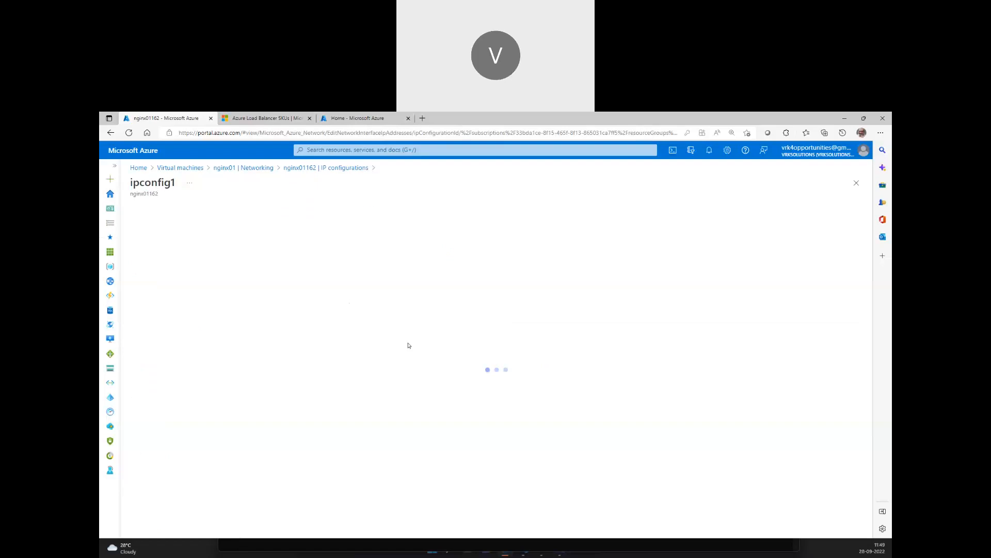
{"action": "left_click", "coordinate": [151, 255]}
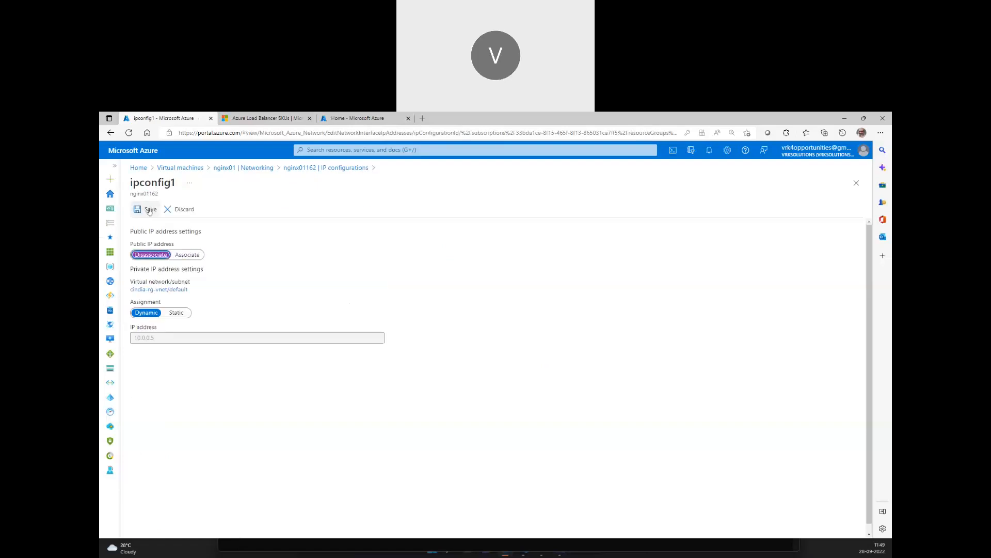
{"action": "left_click", "coordinate": [149, 210]}
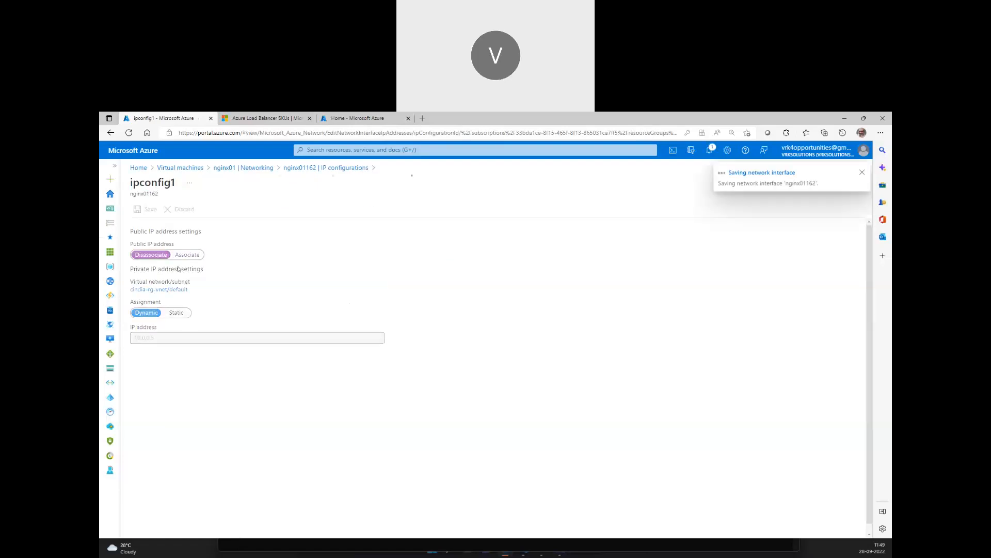
{"action": "left_click", "coordinate": [202, 171]}
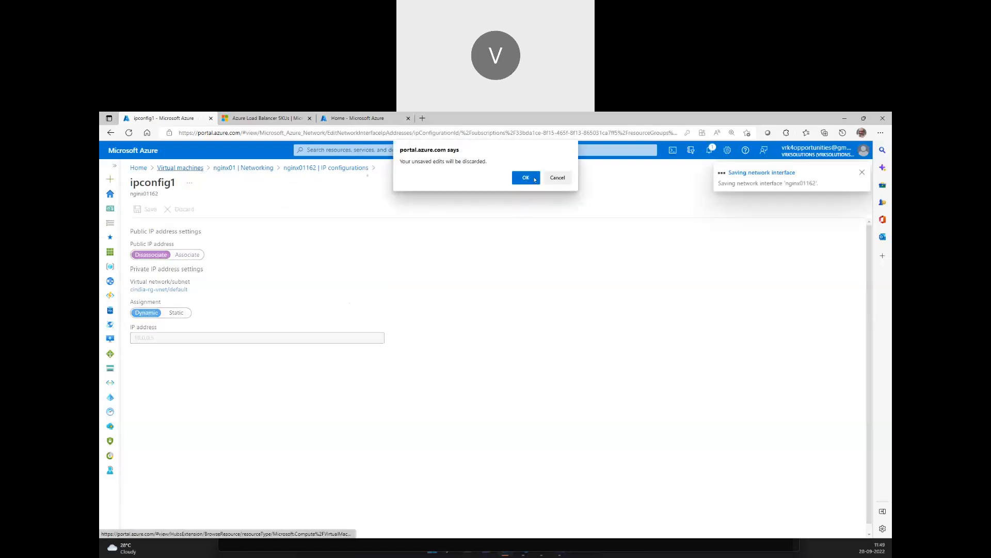
{"action": "left_click", "coordinate": [535, 180]}
Disassociate the public IP address from ipconfig1 of apache01's network interface, save it, and go back to the virtual machines list
{"action": "left_click", "coordinate": [180, 283]}
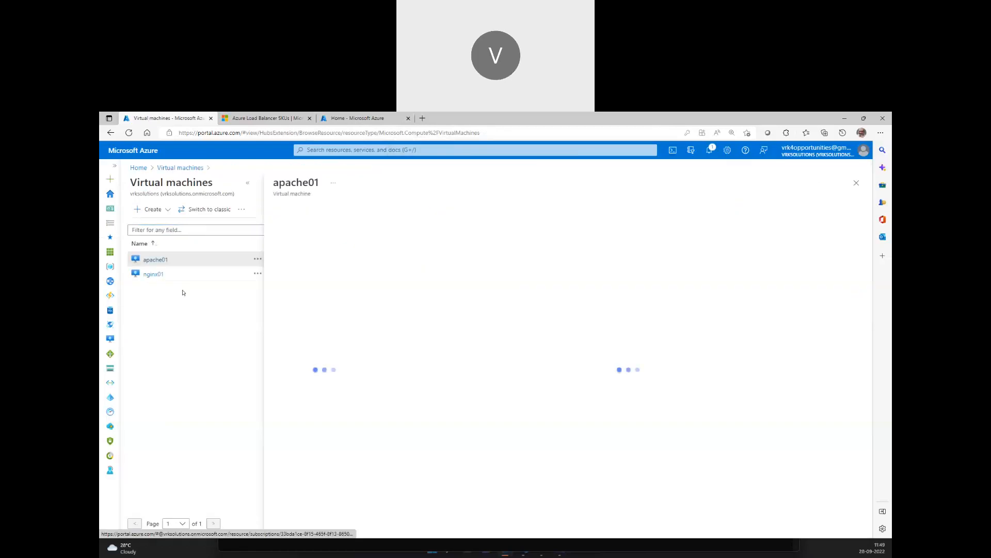
{"action": "left_click", "coordinate": [300, 317]}
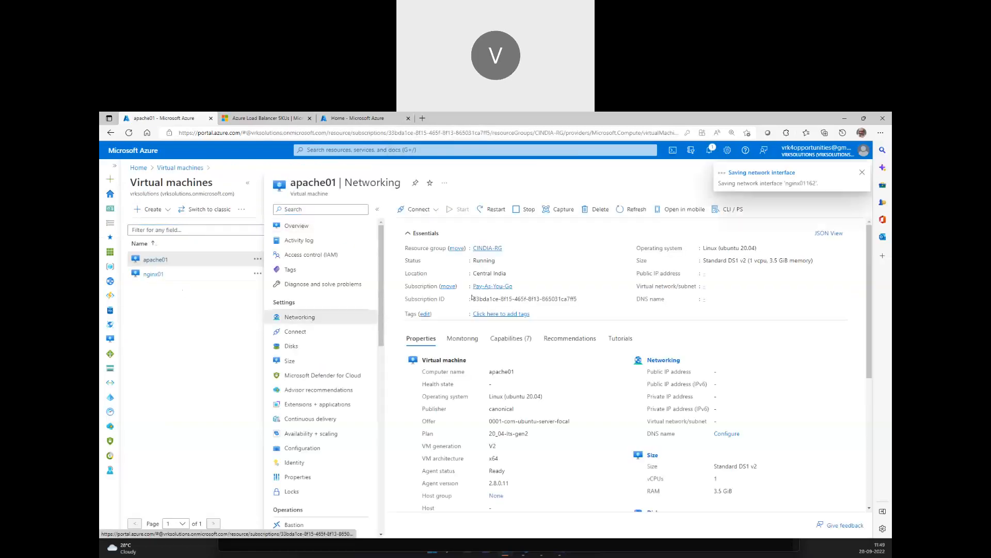
{"action": "left_click", "coordinate": [468, 273]}
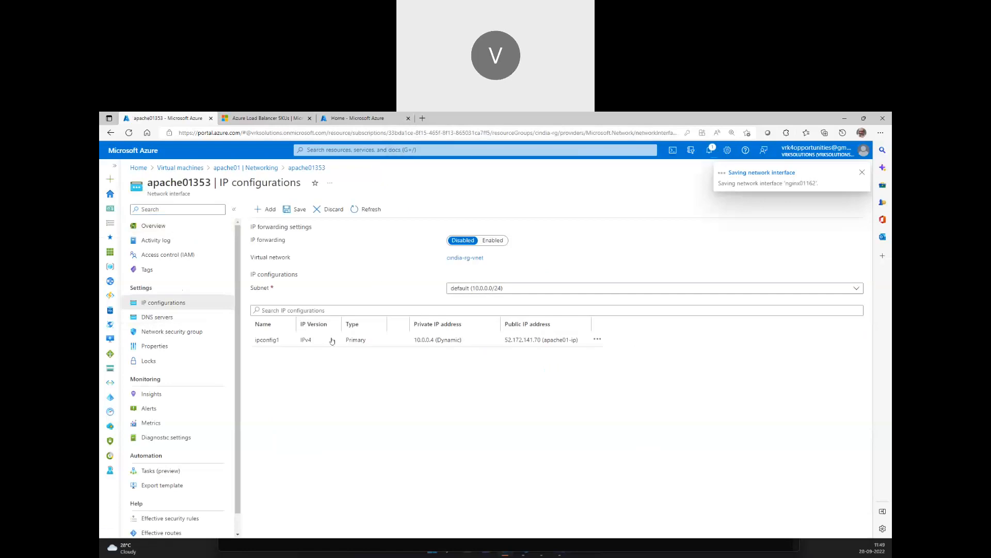
{"action": "left_click", "coordinate": [268, 339]}
{"action": "left_click", "coordinate": [148, 208]}
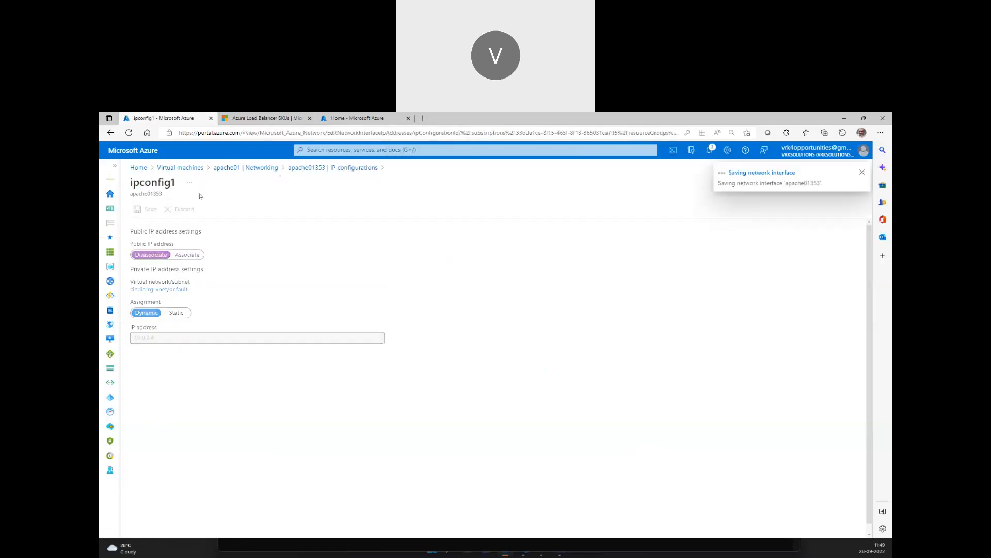
{"action": "left_click", "coordinate": [184, 170]}
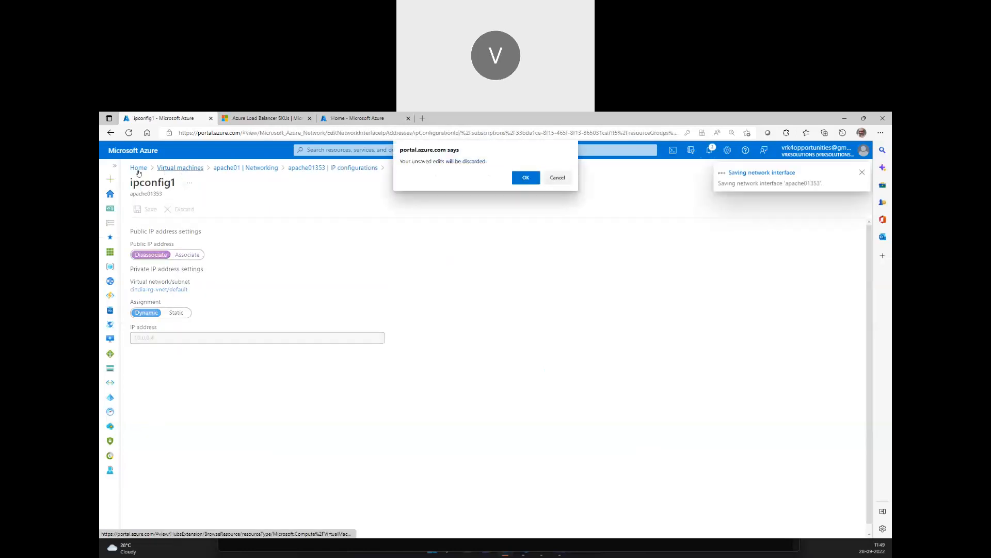
{"action": "left_click", "coordinate": [537, 176]}
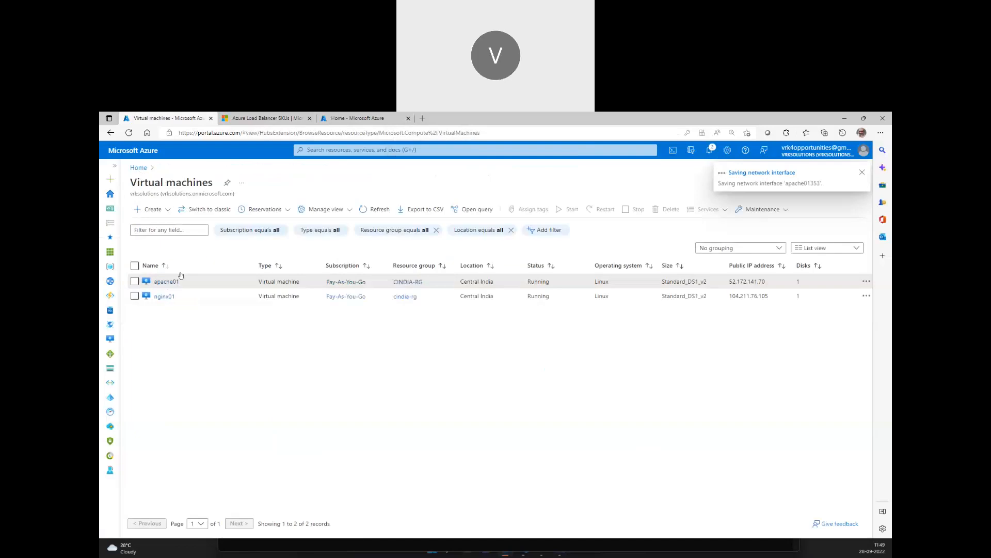
Refresh the virtual machines list and check the public IP addresses of apache01 and nginx01
{"action": "left_click", "coordinate": [156, 259]}
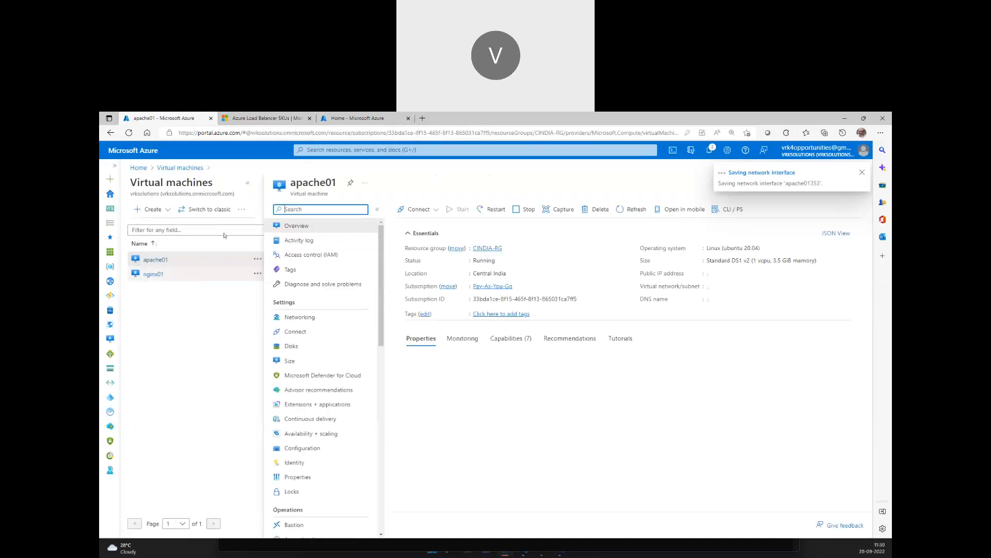
{"action": "left_click", "coordinate": [853, 186]}
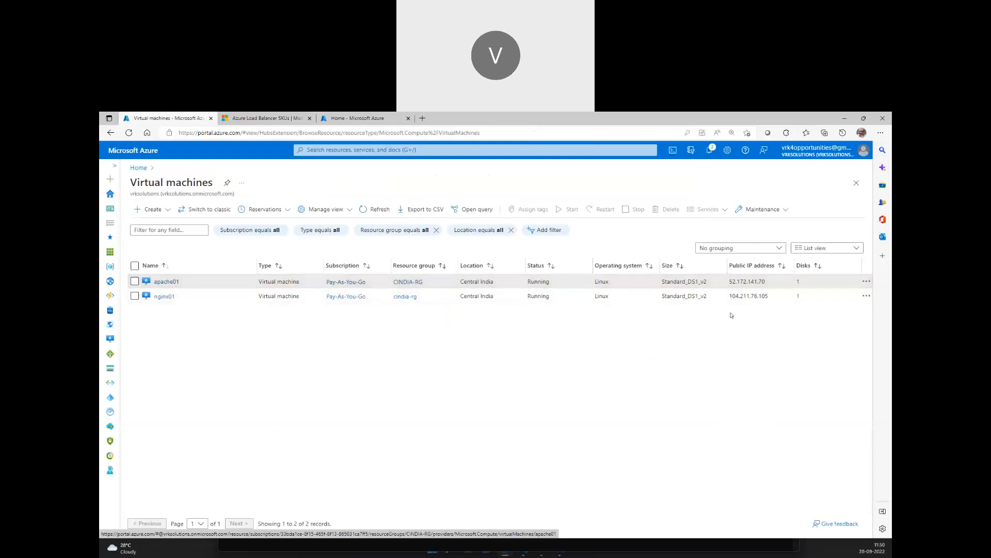
{"action": "left_click", "coordinate": [379, 209]}
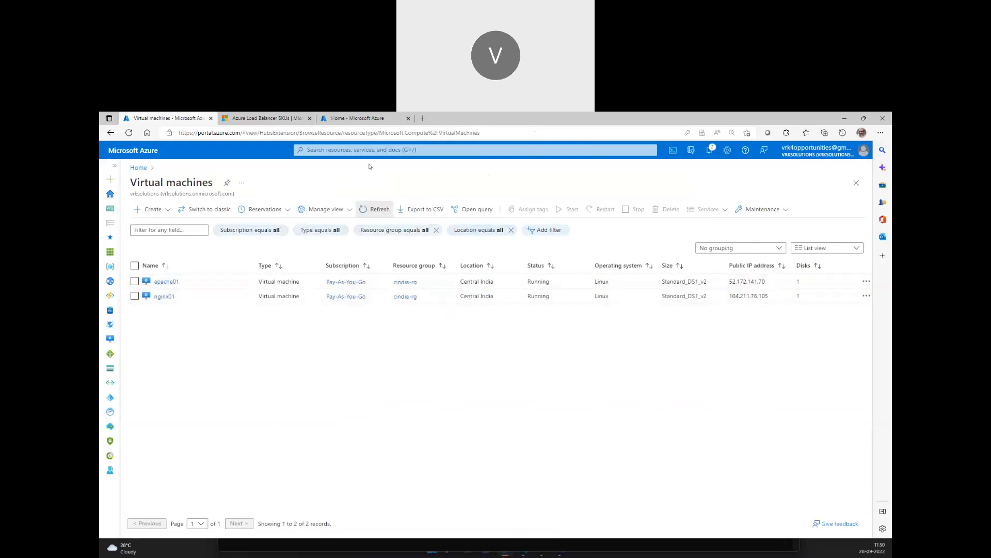
{"action": "left_click", "coordinate": [348, 117]}
{"action": "left_click", "coordinate": [160, 118]}
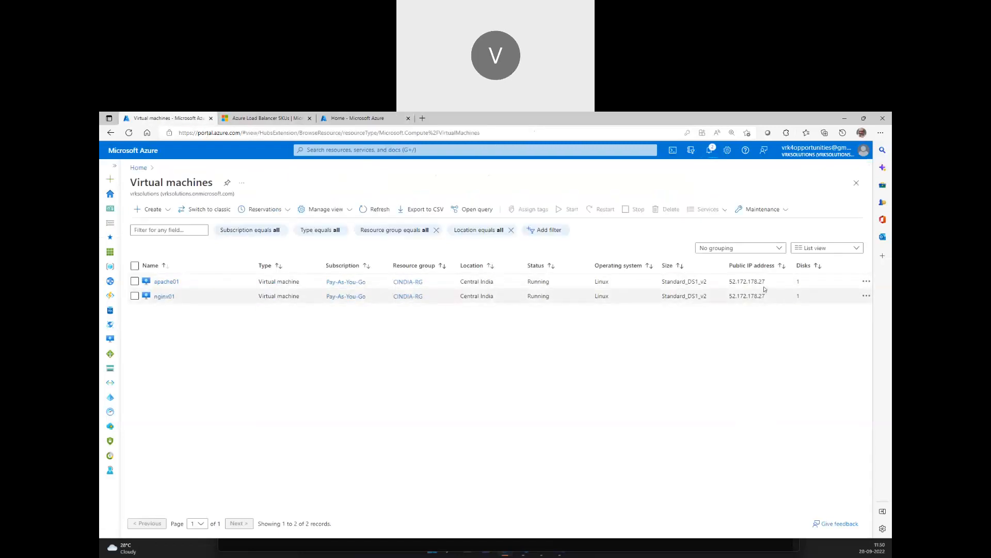
Copy apache01's listed public IP address 52.172.178.27 and open it in a new browser tab
{"action": "double_click", "coordinate": [748, 281]}
{"action": "key", "text": "ctrl+c"}
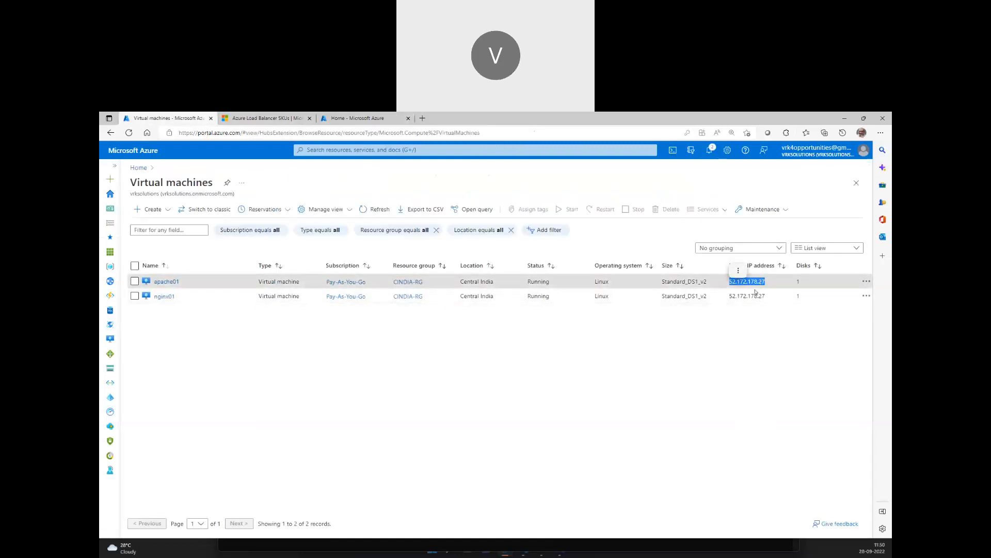
{"action": "left_click", "coordinate": [422, 118]}
{"action": "key", "text": "ctrl+v"}
{"action": "key", "text": "Return"}
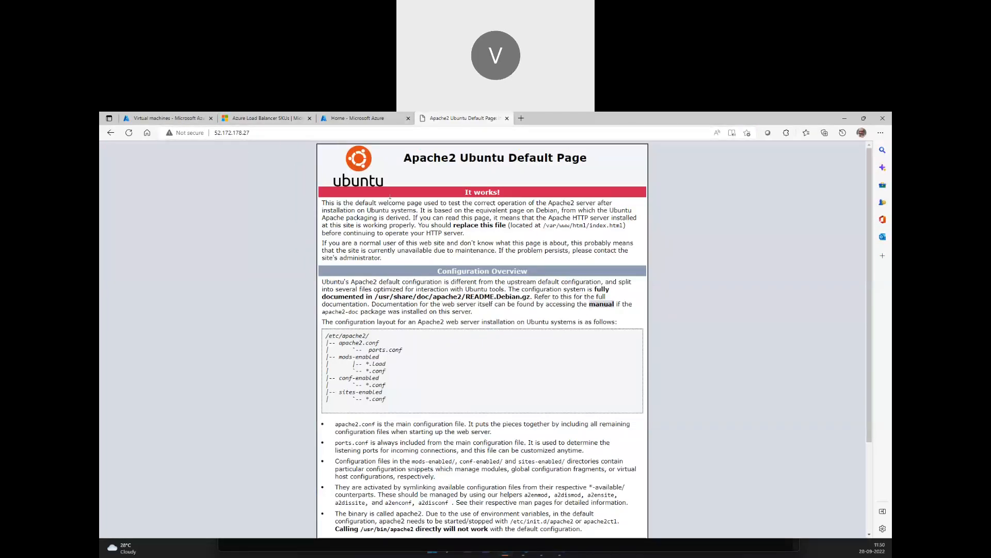
Reload 52.172.178.27 to test which backend web server responds, and copy the address
{"action": "left_click", "coordinate": [146, 116]}
{"action": "left_click", "coordinate": [440, 117]}
{"action": "left_click", "coordinate": [269, 134]}
{"action": "key", "text": "Return"}
{"action": "left_click", "coordinate": [270, 134]}
{"action": "key", "text": "ctrl+c"}
{"action": "key", "text": "Return"}
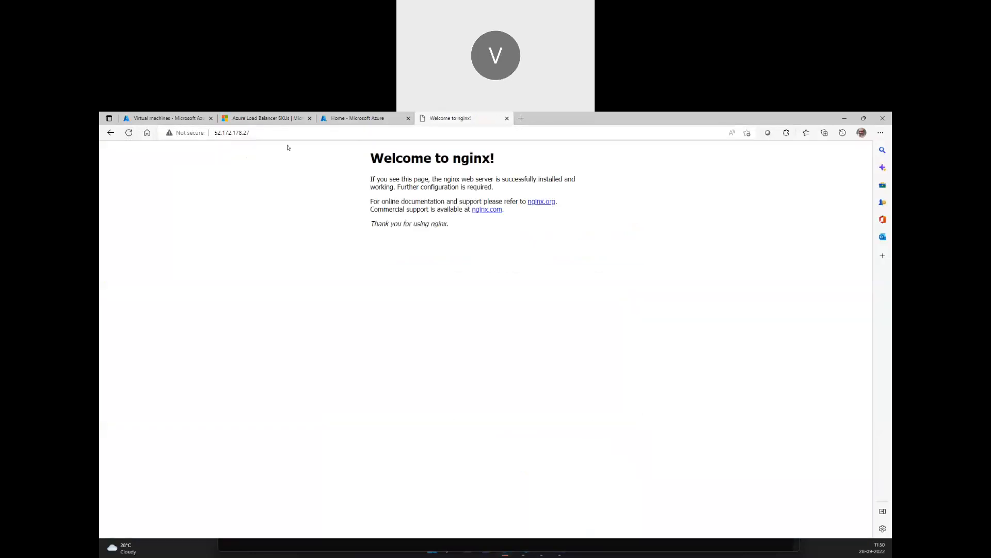
Test 52.172.178.27 with repeated reloads in an InPrivate window, close that window, and return to the virtual machines list
{"action": "left_click", "coordinate": [880, 132]}
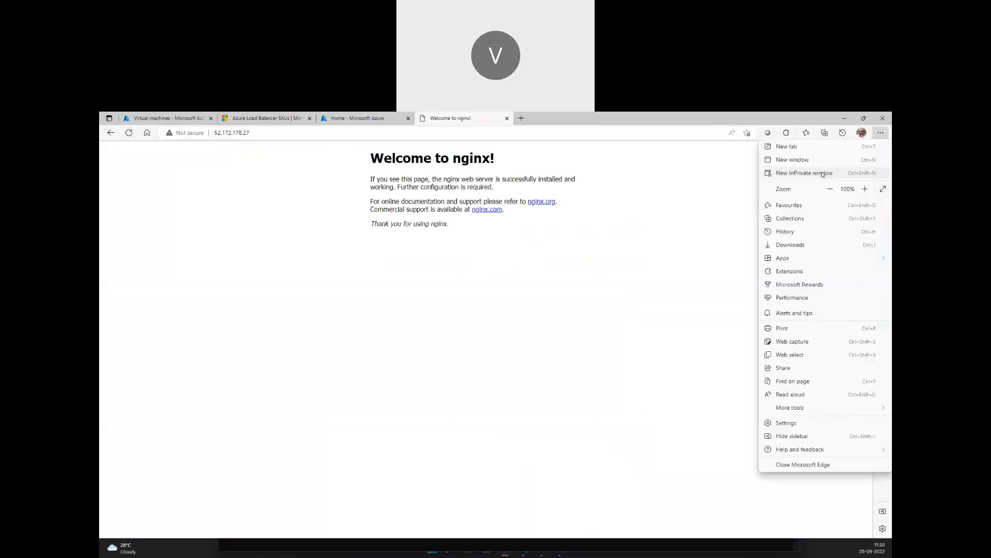
{"action": "left_click", "coordinate": [822, 174]}
{"action": "key", "text": "ctrl+v"}
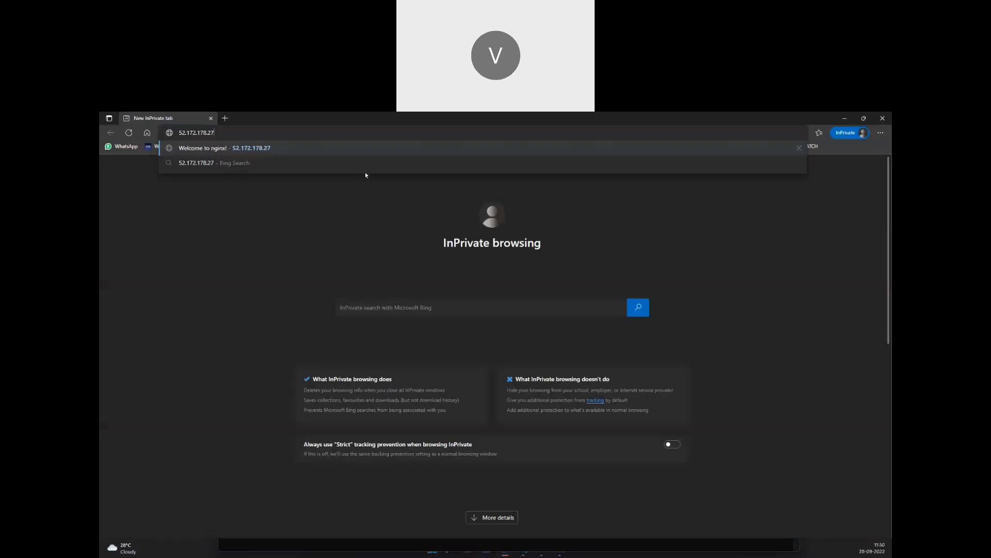
{"action": "key", "text": "Return"}
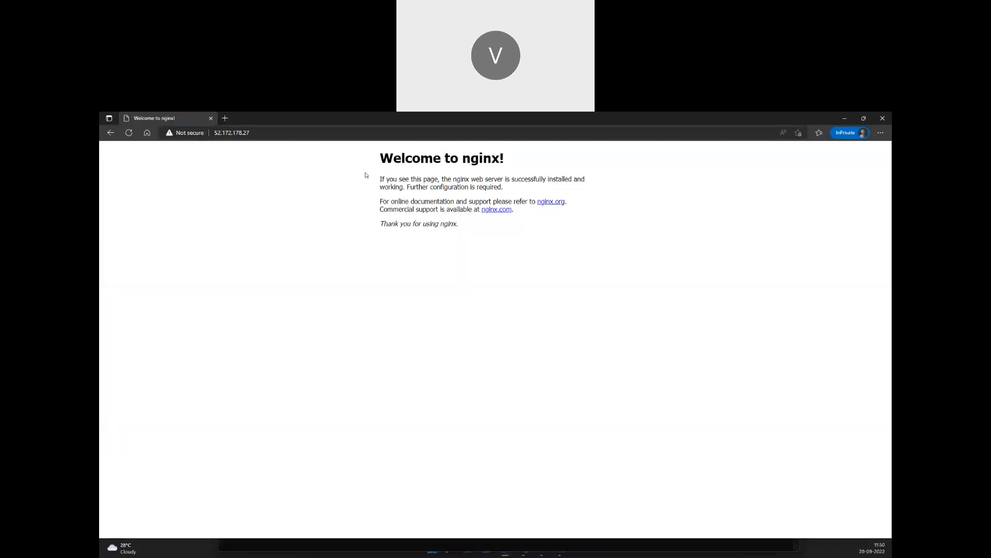
{"action": "left_click", "coordinate": [128, 133]}
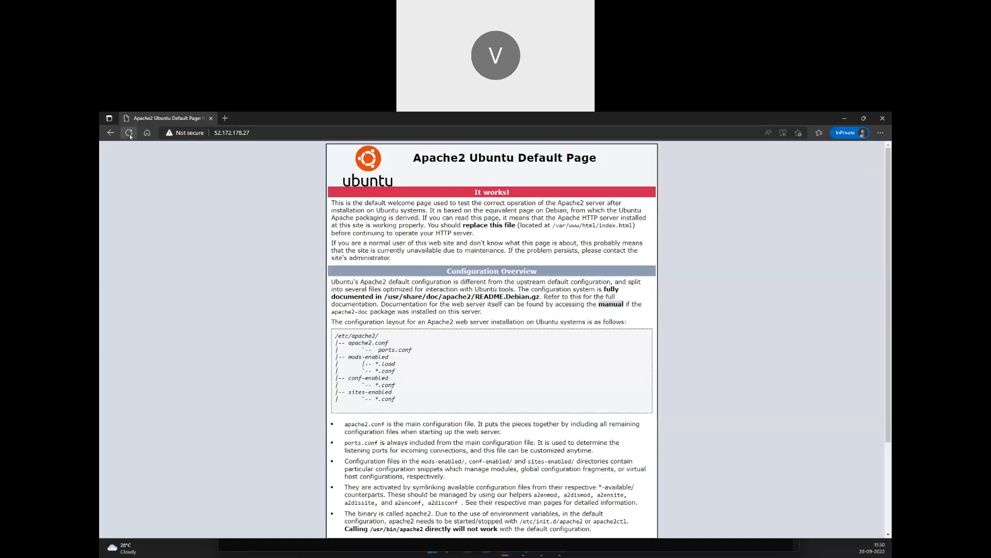
{"action": "left_click", "coordinate": [265, 134]}
{"action": "key", "text": "Return"}
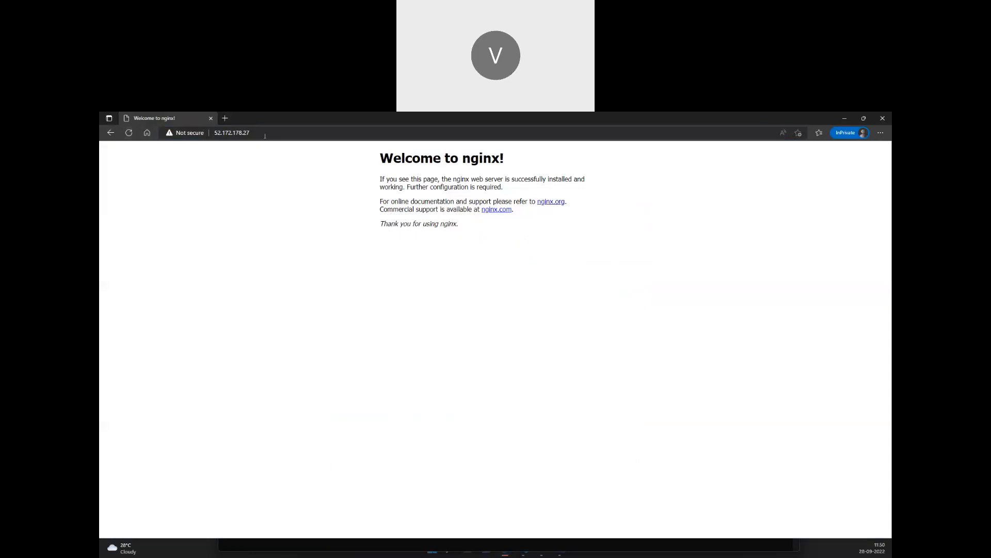
{"action": "left_click", "coordinate": [882, 119]}
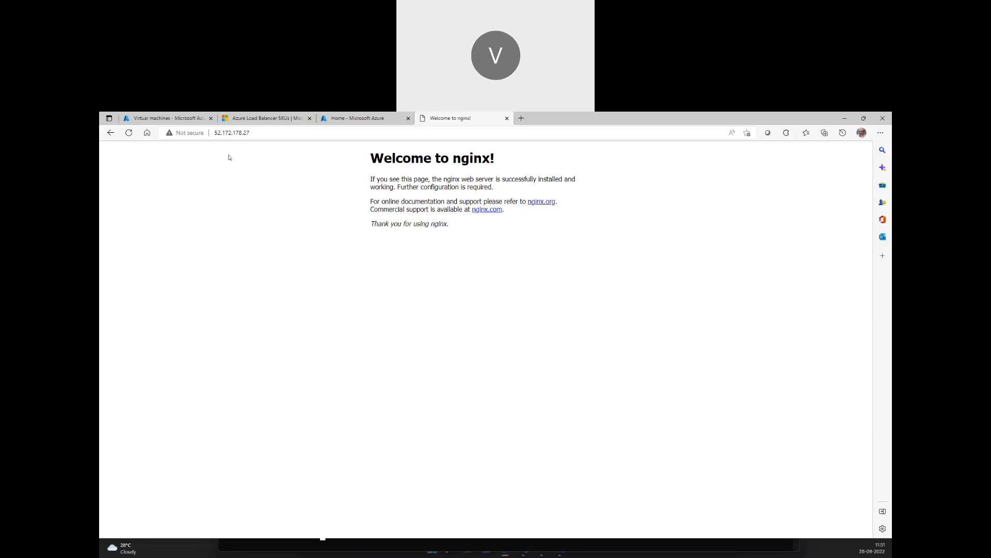
{"action": "left_click", "coordinate": [192, 116]}
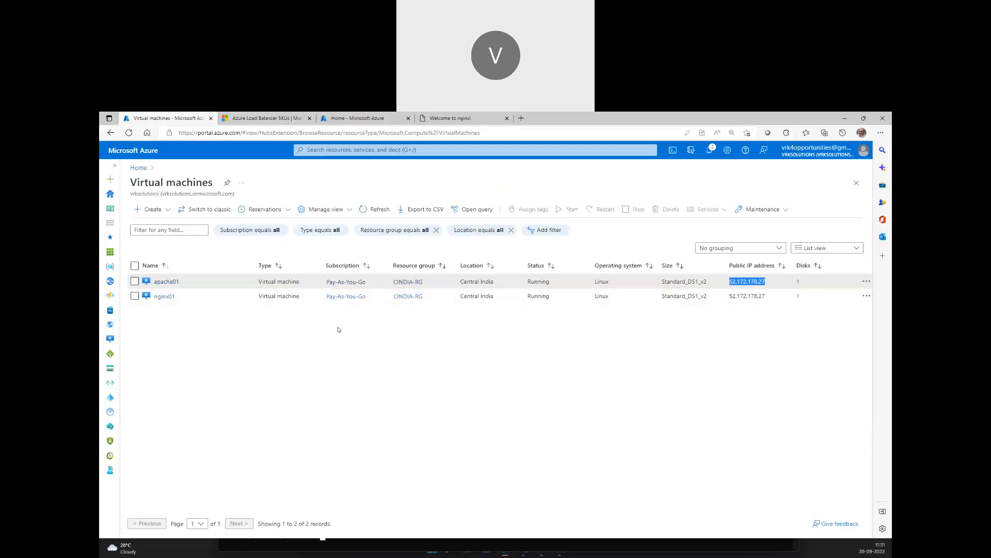